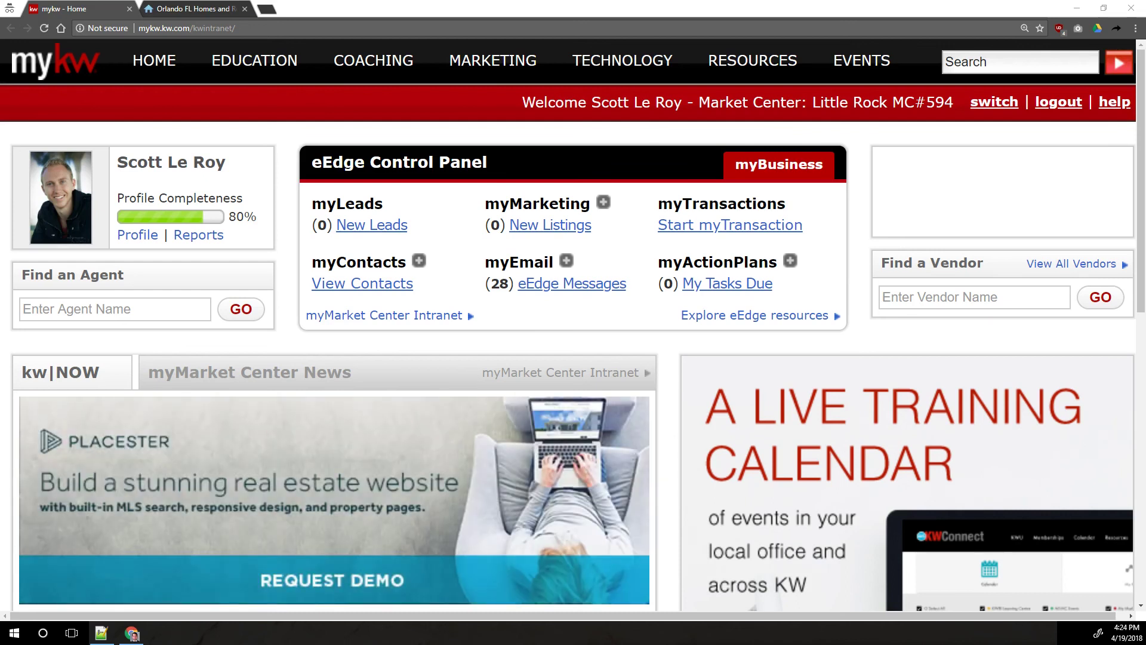
Highlight the eEdge Control Panel and myMarketing headings, then expand and collapse the marketing options.
click(847, 268)
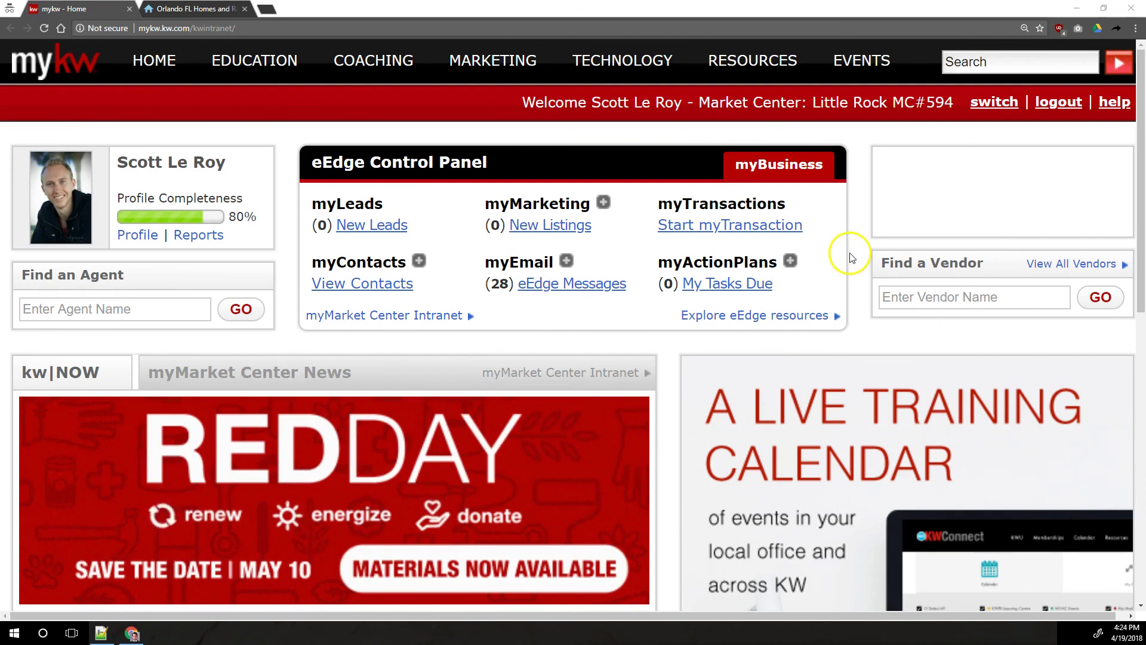
click(847, 256)
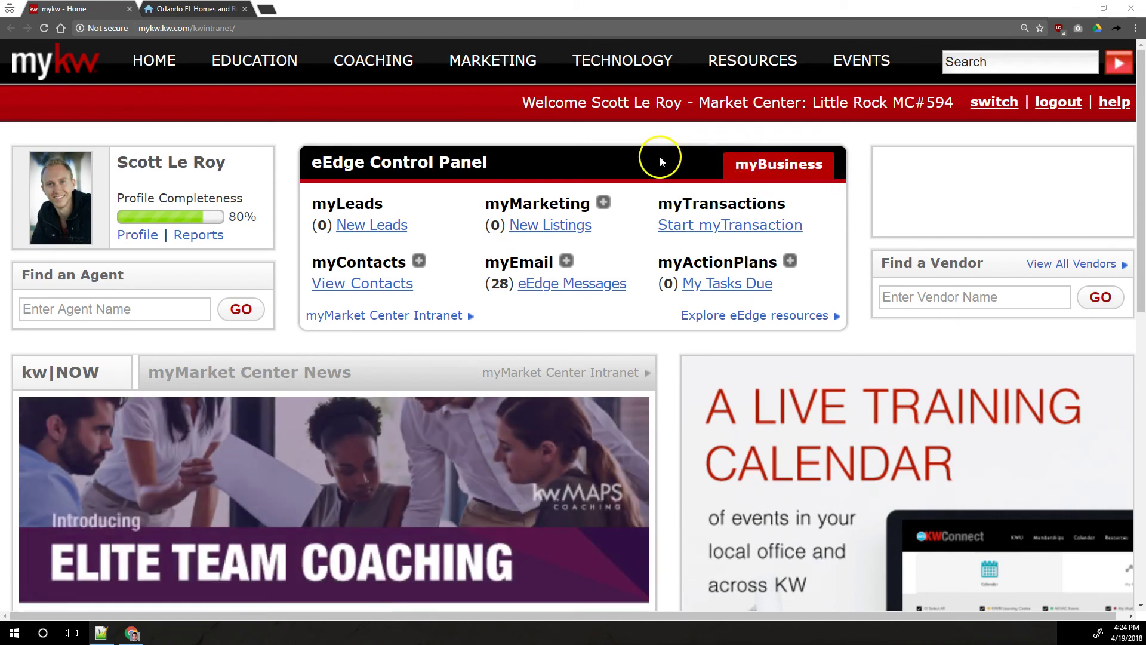
right_click(654, 157)
click(603, 152)
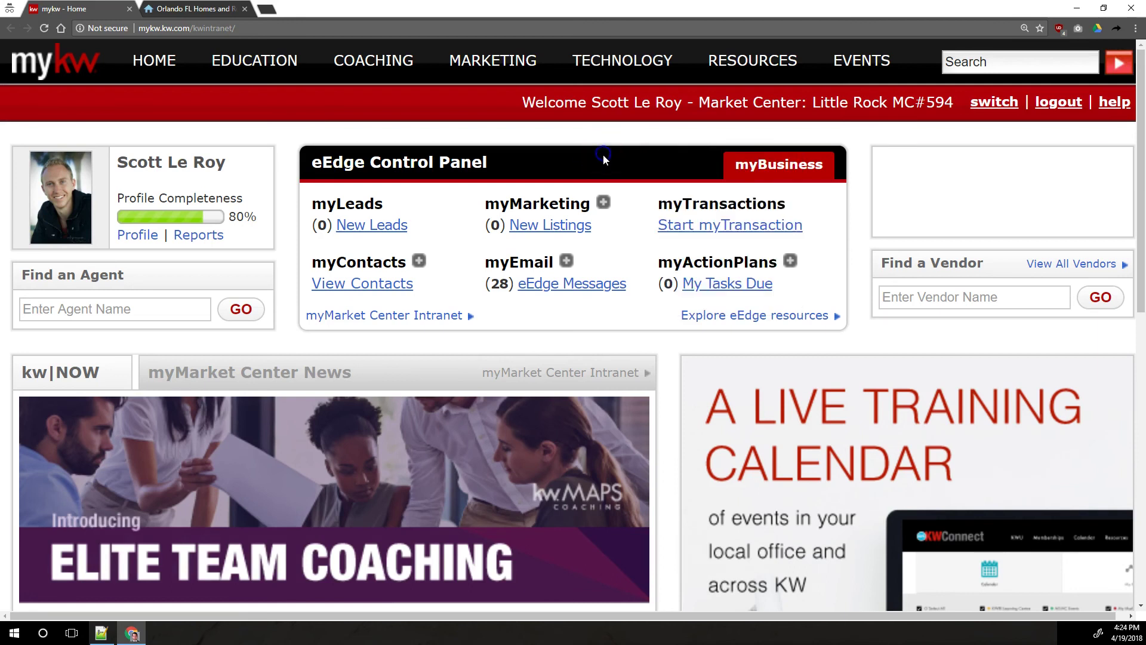
drag(311, 162, 464, 162)
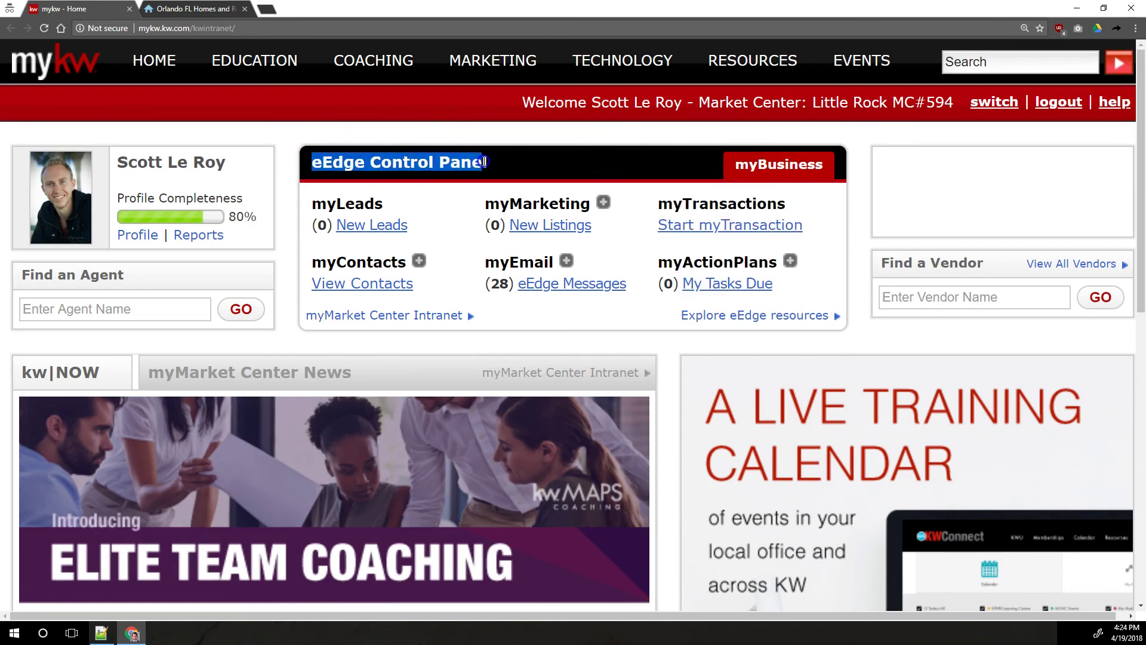
click(518, 189)
drag(492, 204, 609, 206)
click(607, 204)
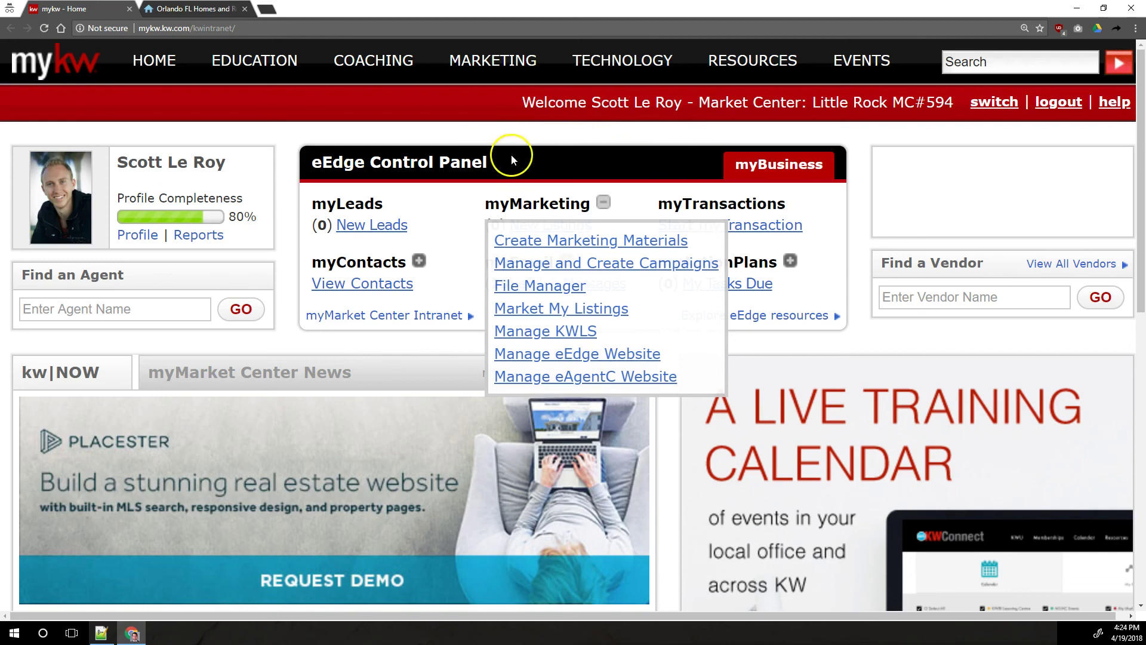
click(603, 201)
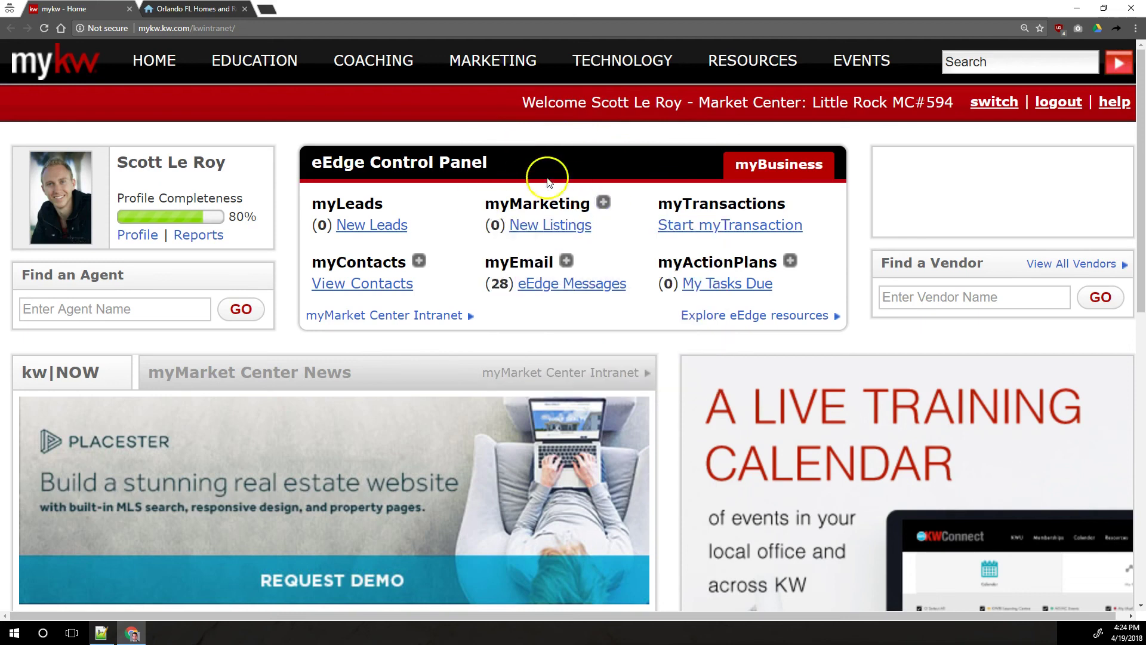
Go from the contacts list to the Account menu's Website settings and zoom the page in.
click(353, 286)
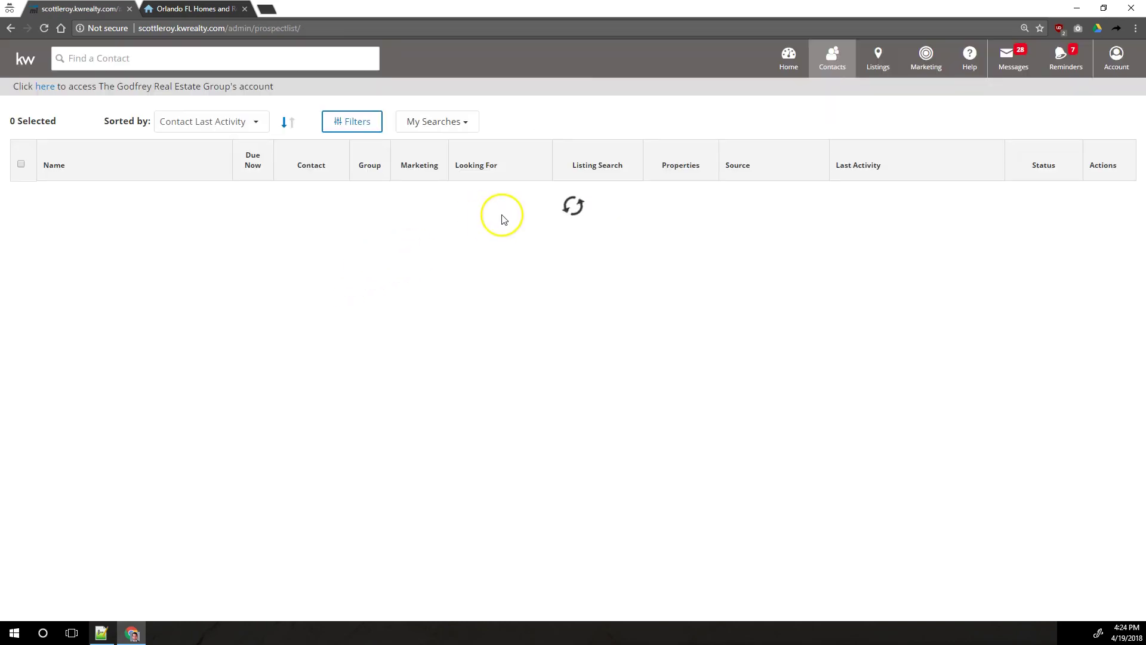
click(1104, 56)
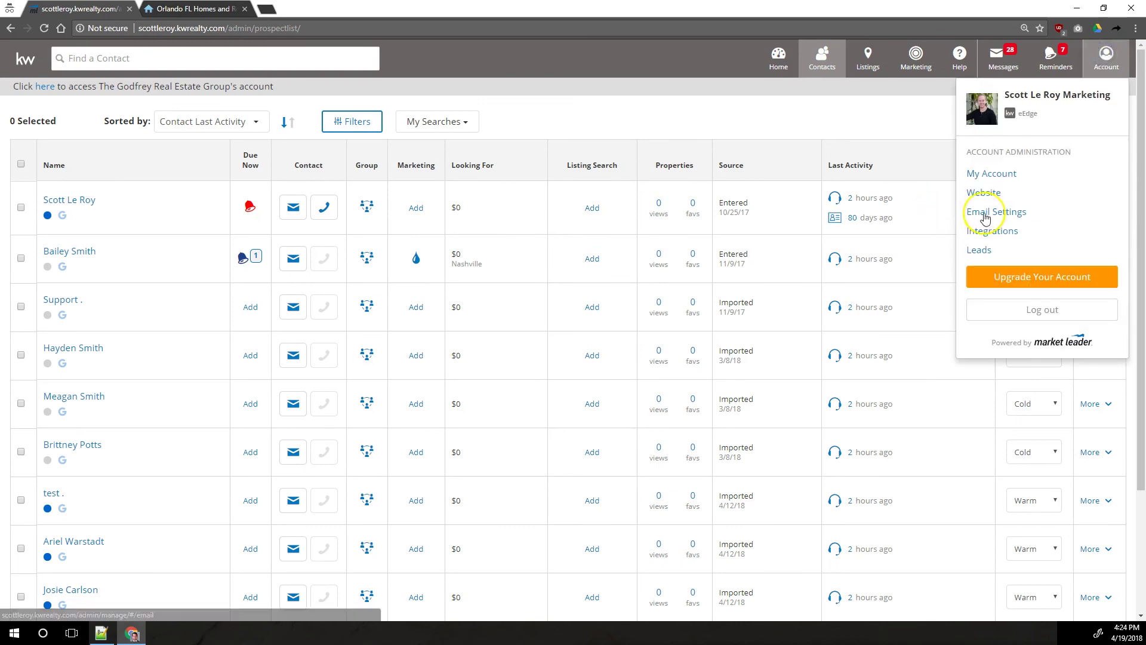
click(995, 196)
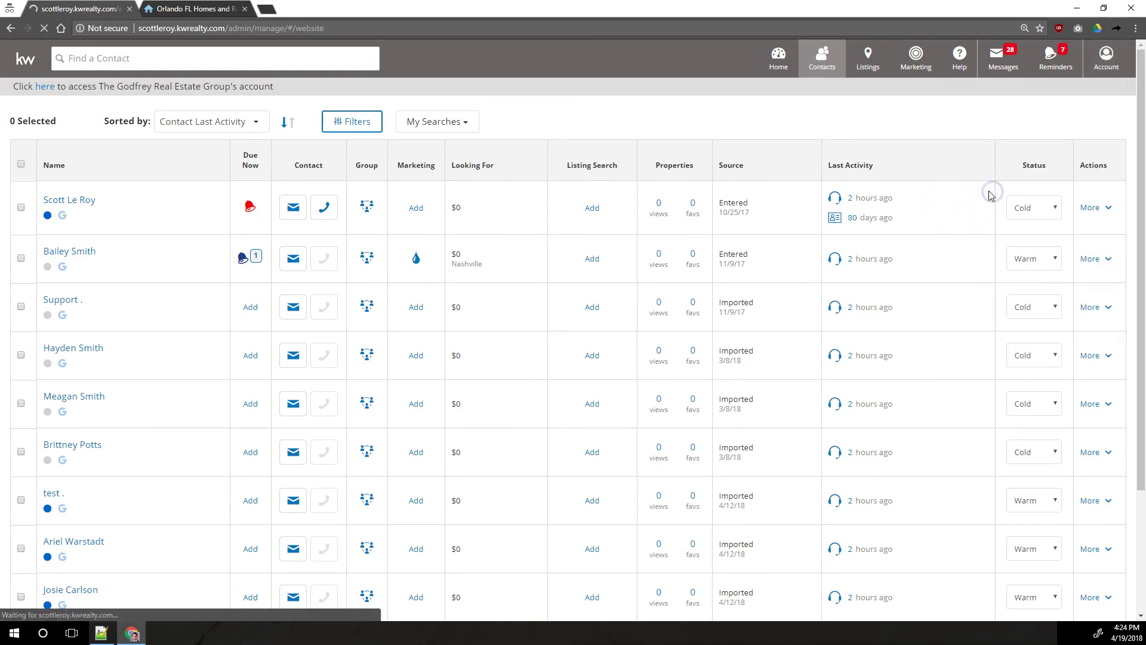
key(ctrl+plus)
key(ctrl+plus)
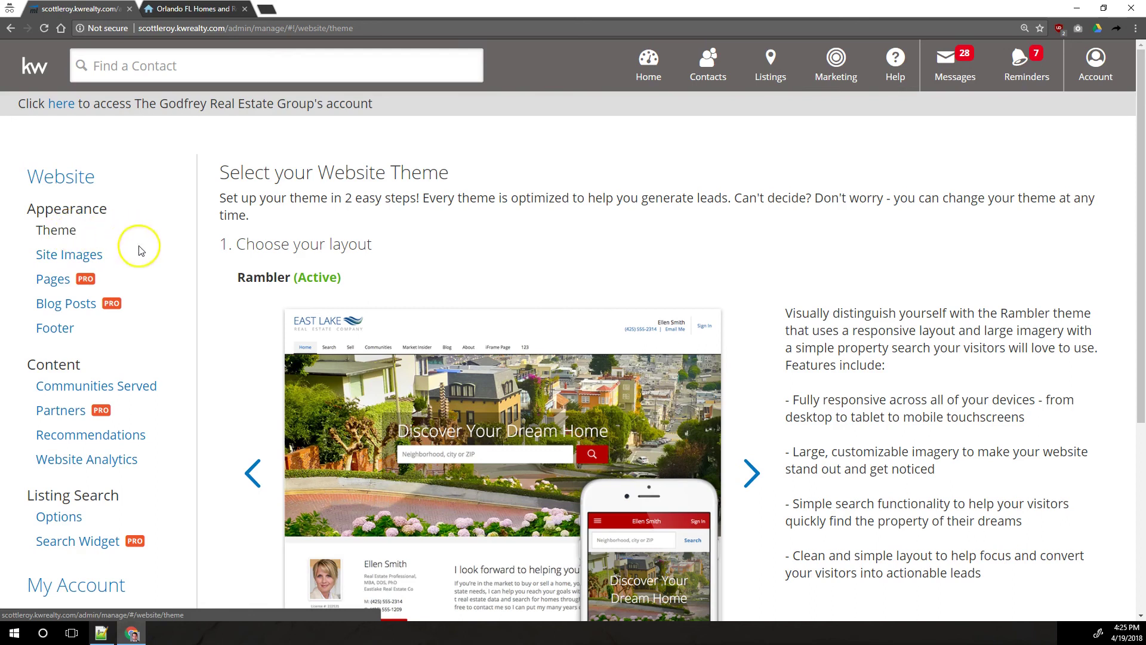
Preview the Tudor, Rambler, Villa and Bungalow layouts, ending back on Rambler.
scroll(218, 242, down, 3)
click(249, 268)
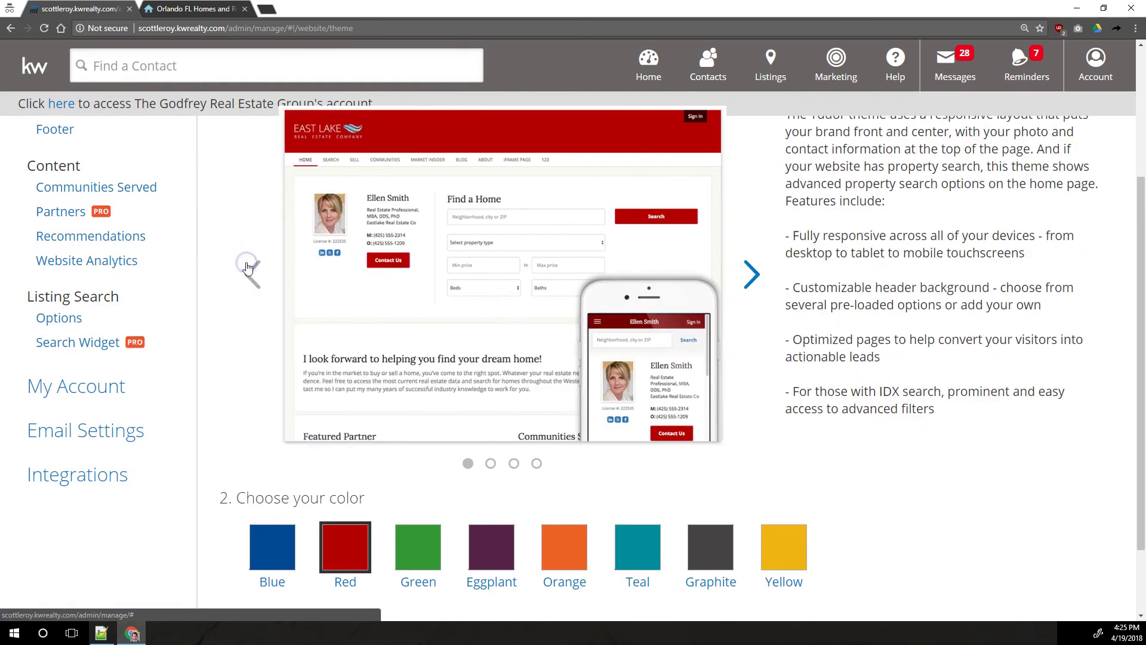
scroll(243, 258, up, 2)
click(750, 371)
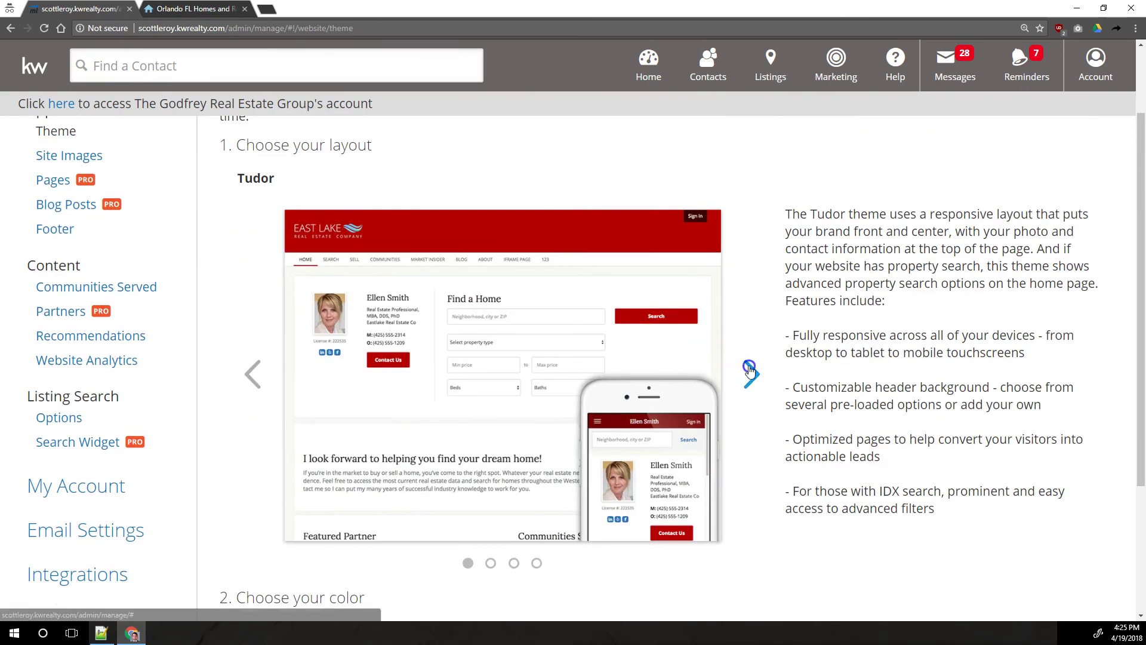
click(750, 371)
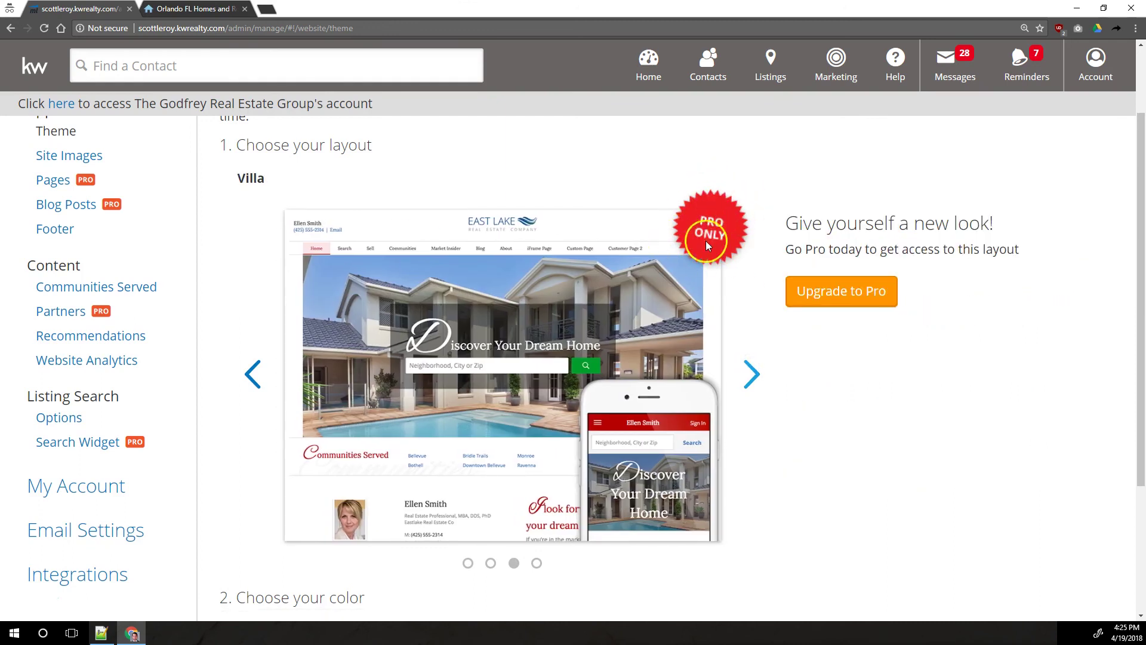
click(753, 376)
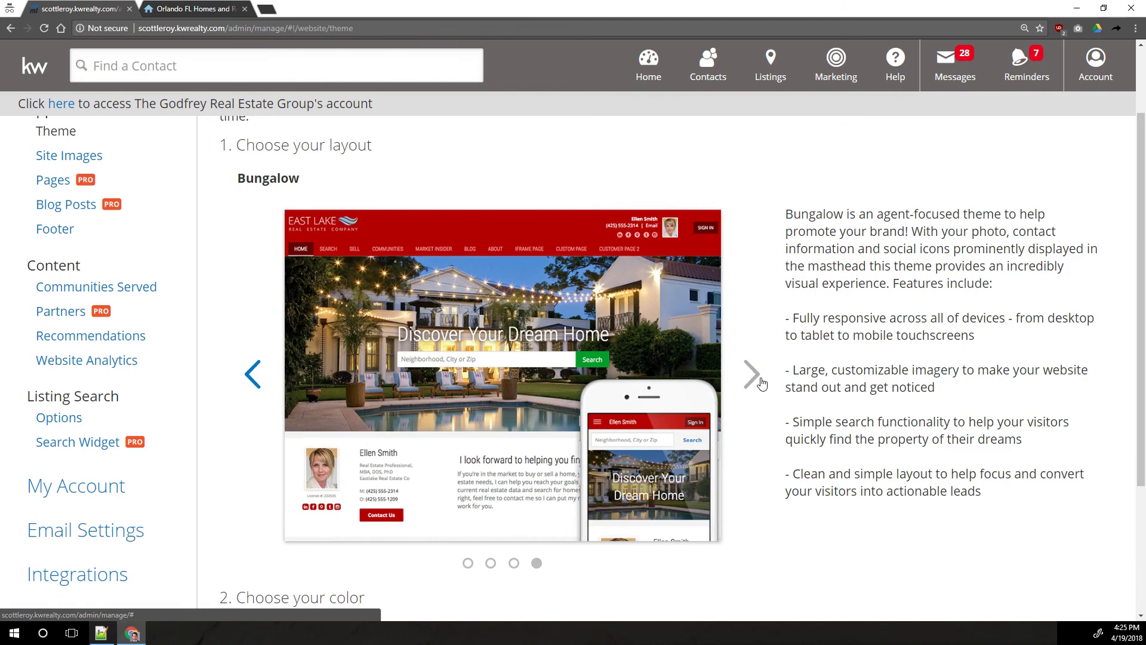
click(254, 376)
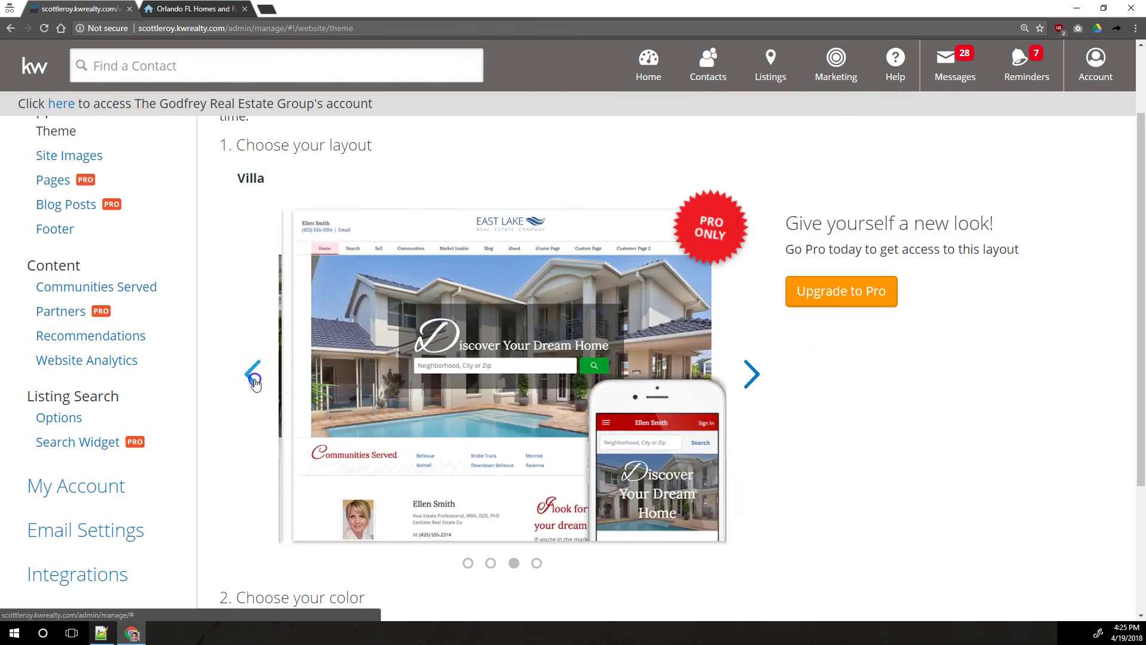
click(253, 376)
click(253, 376)
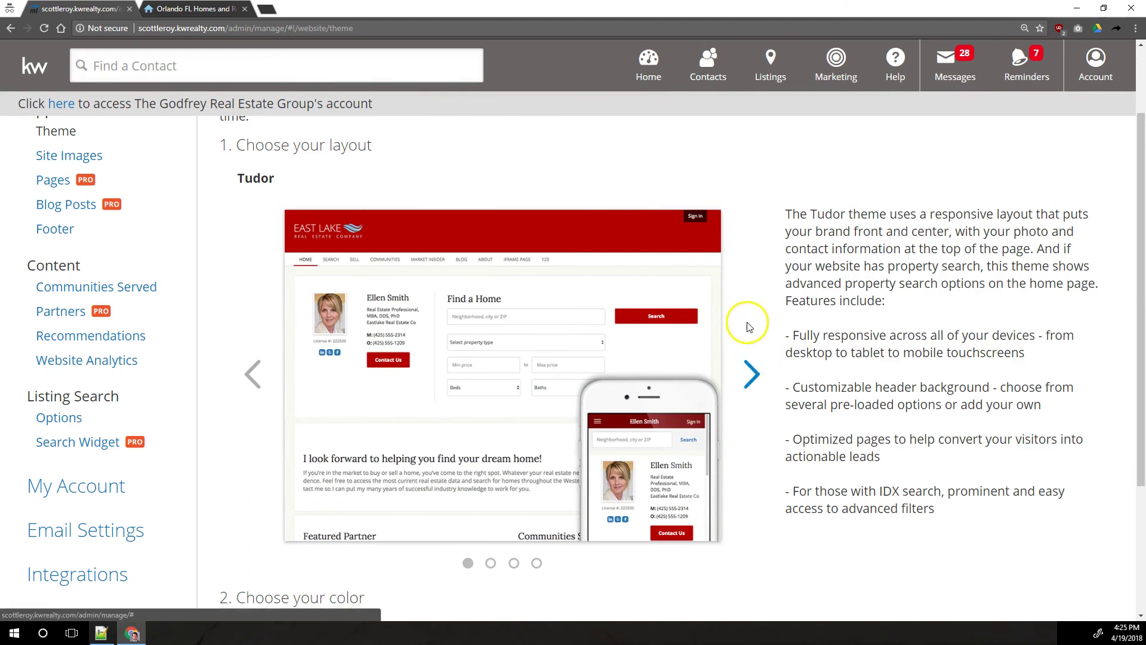
scroll(746, 325, down, 3)
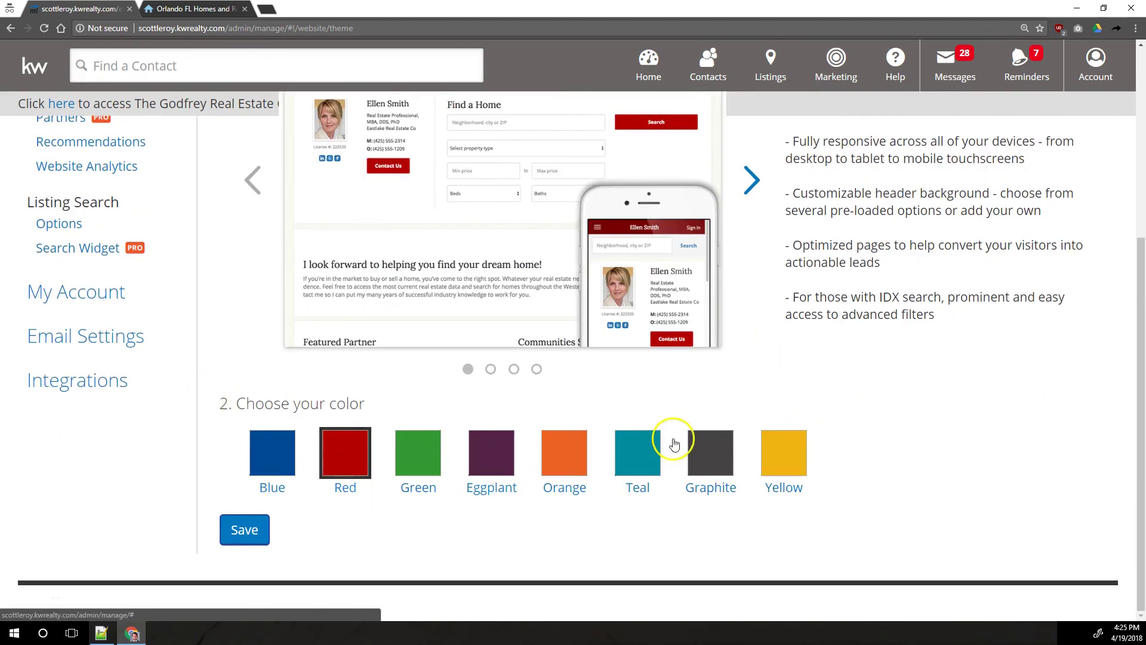
scroll(288, 376, up, 2)
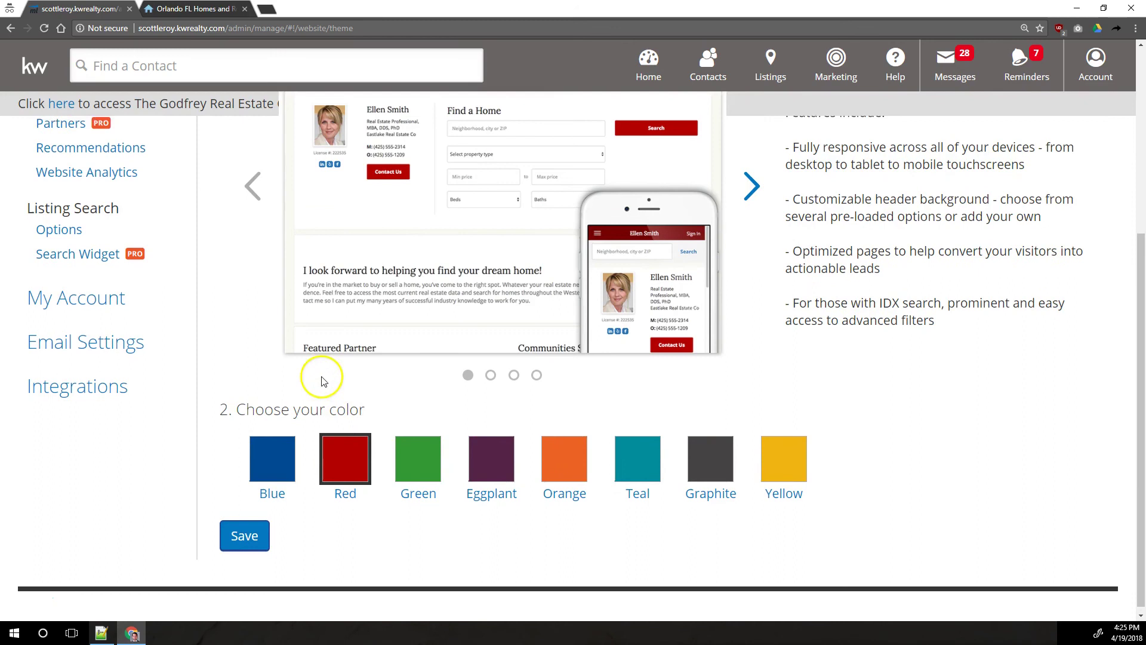
click(751, 279)
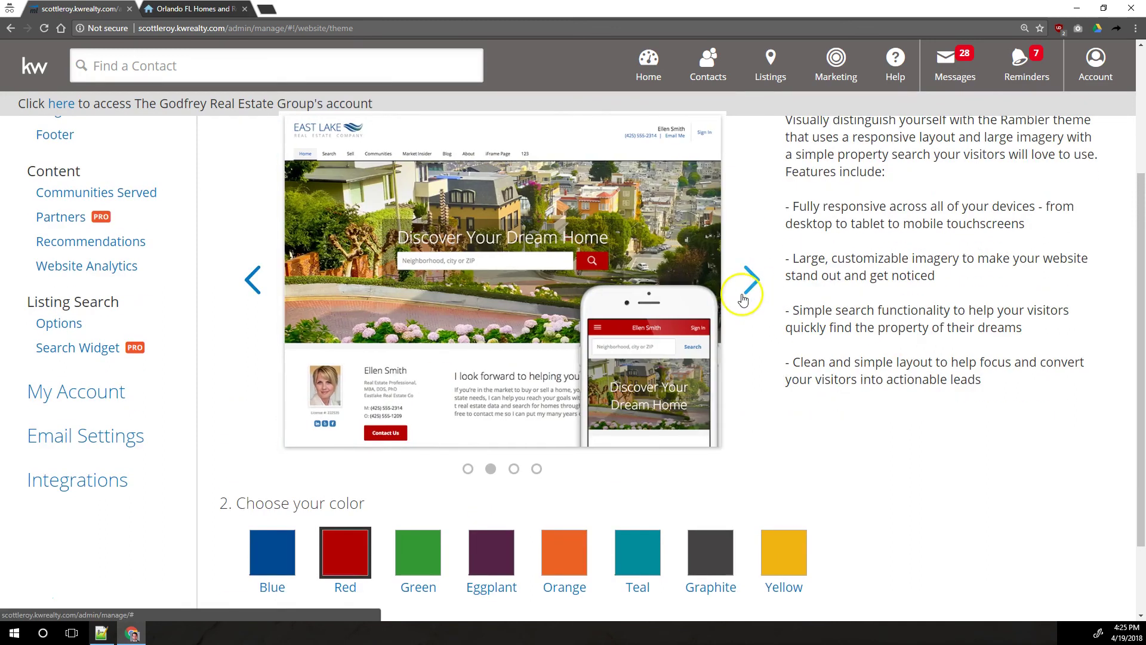
Try Orange, then pick Red for the Rambler theme and save it.
scroll(738, 295, up, 2)
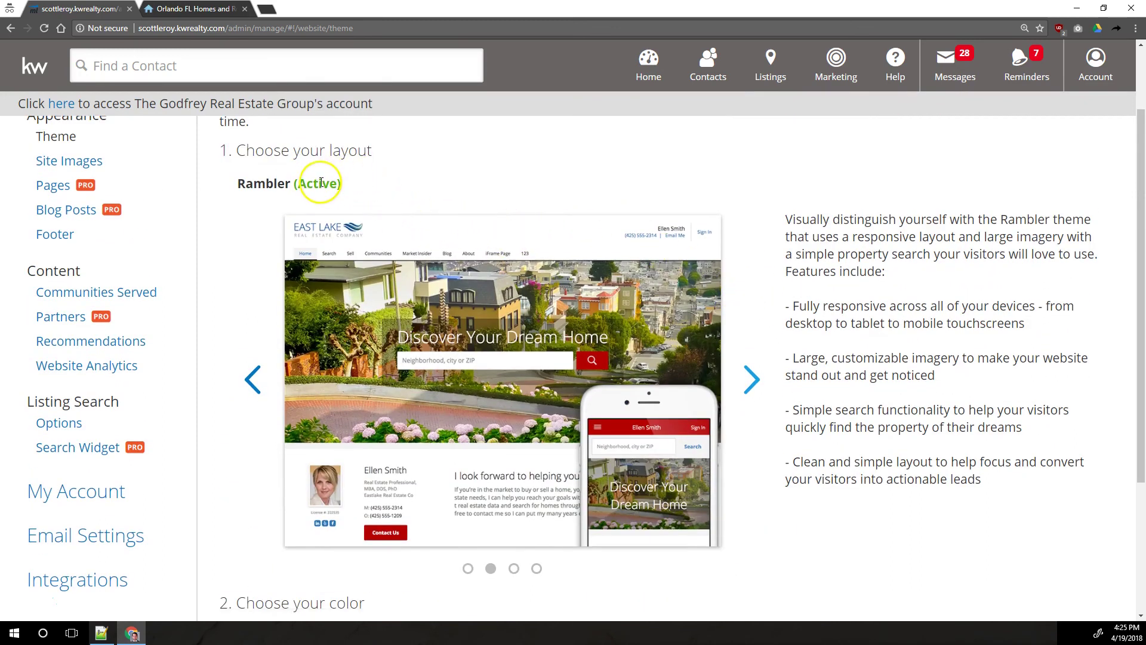
scroll(321, 184, down, 4)
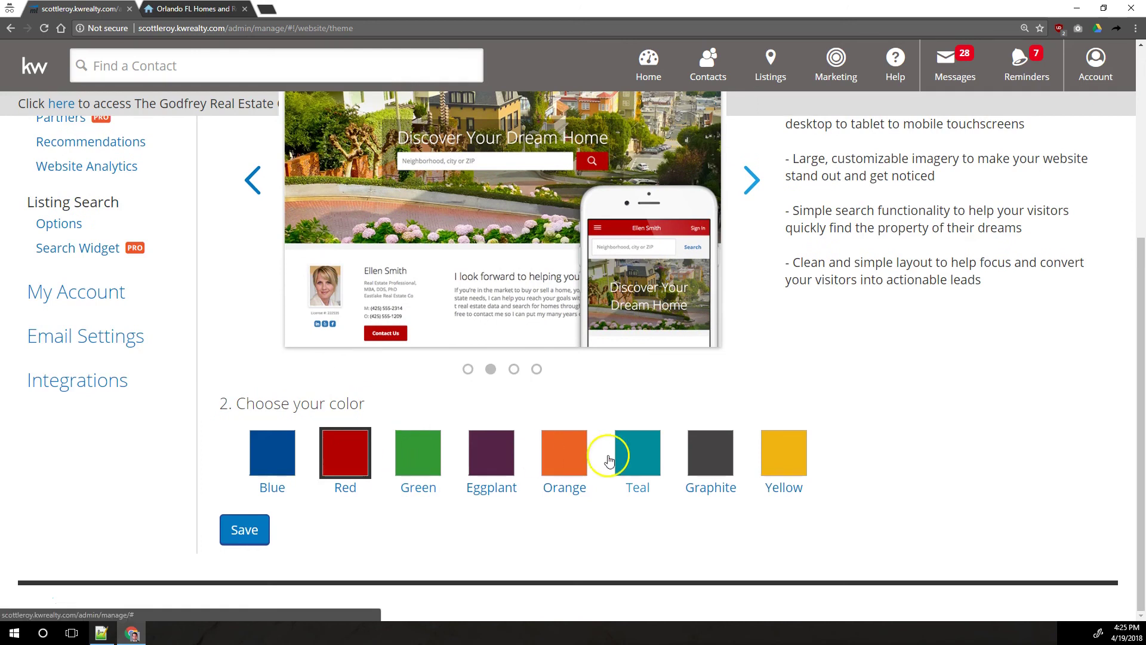
click(578, 456)
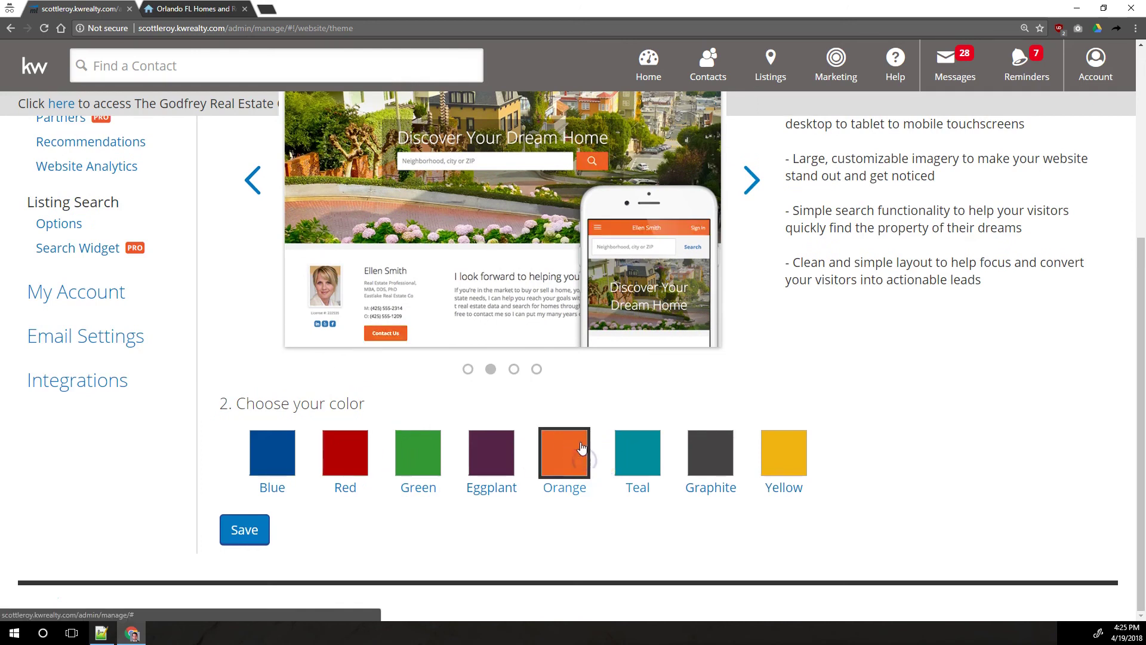
scroll(582, 453, up, 2)
scroll(494, 192, up, 2)
scroll(417, 519, down, 2)
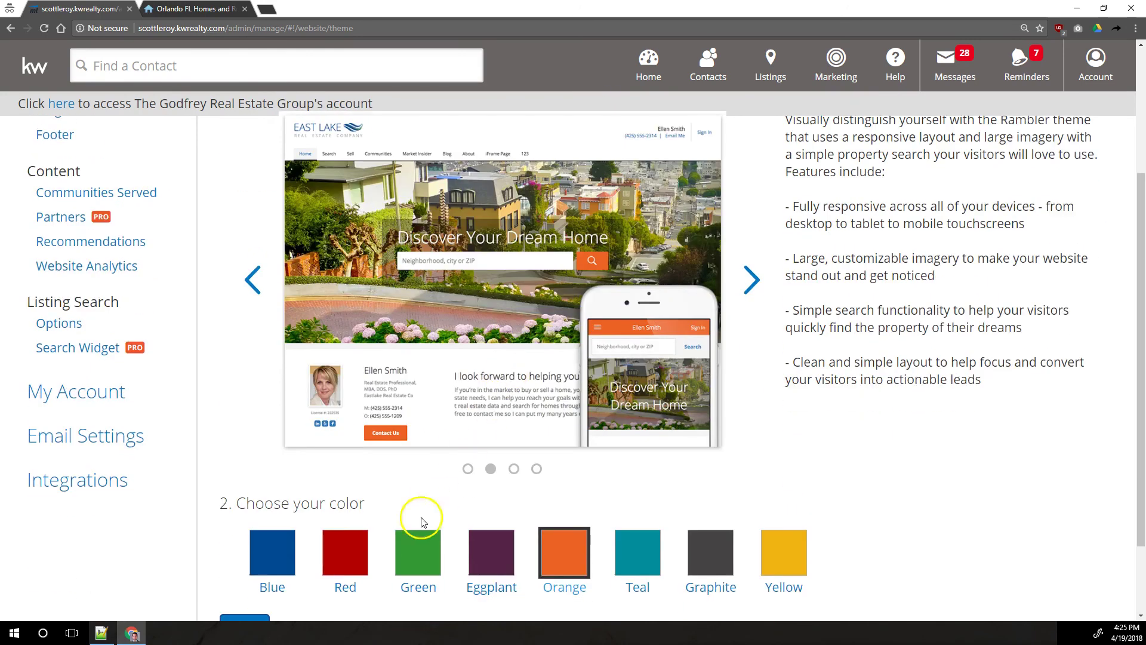
click(347, 555)
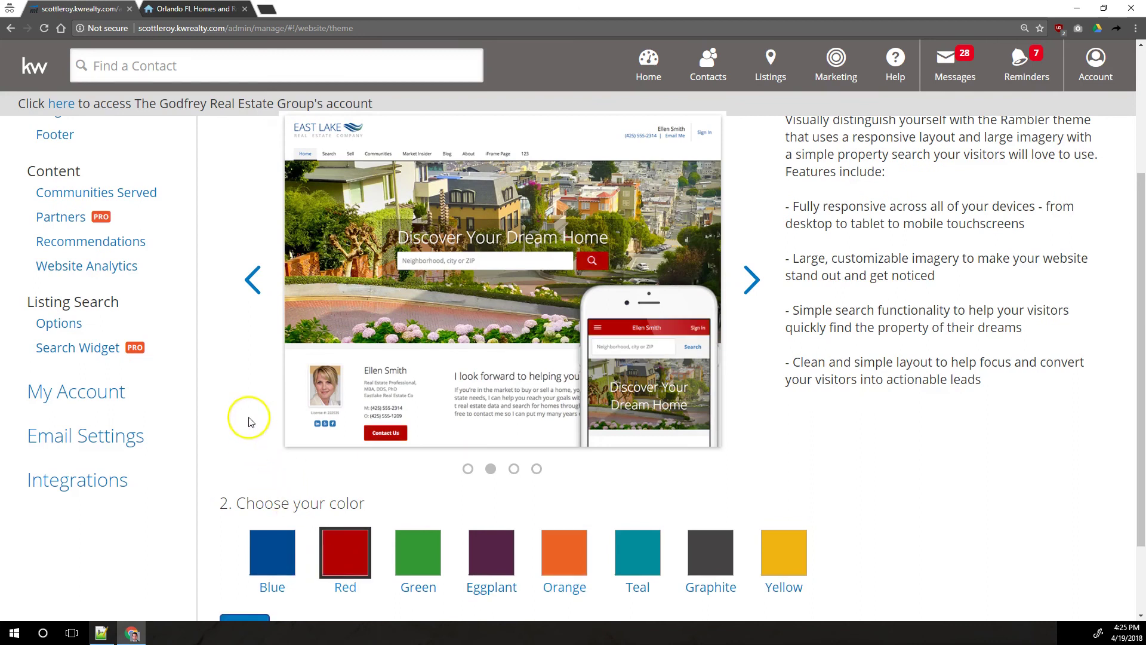
scroll(241, 397, down, 2)
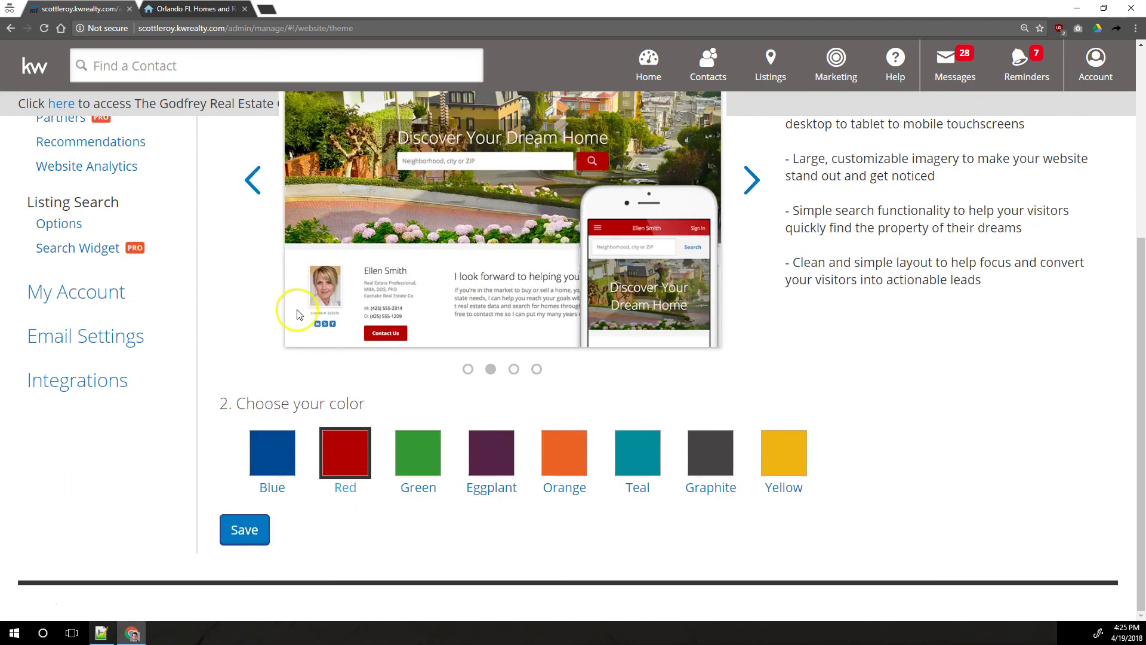
click(253, 532)
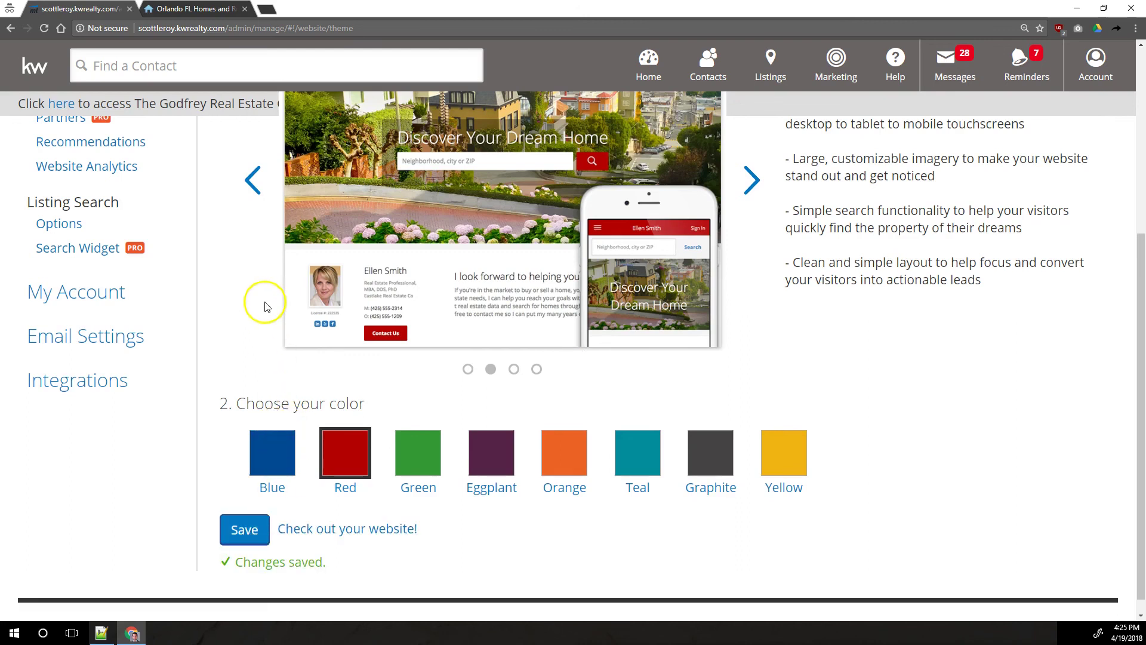
scroll(267, 306, up, 4)
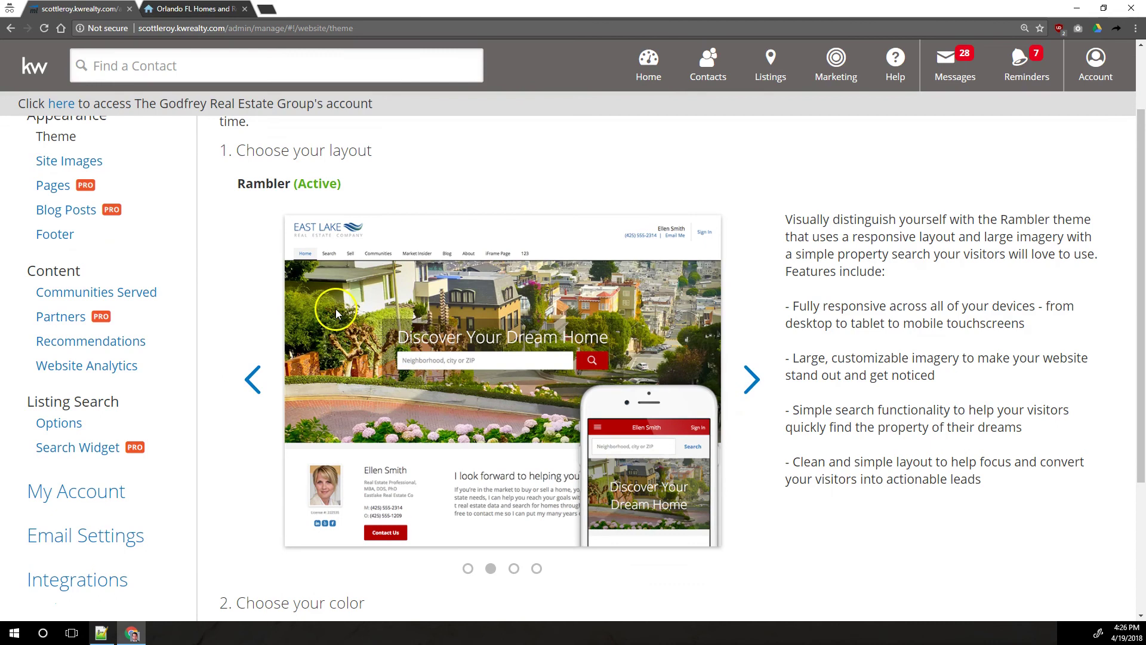
scroll(334, 310, up, 2)
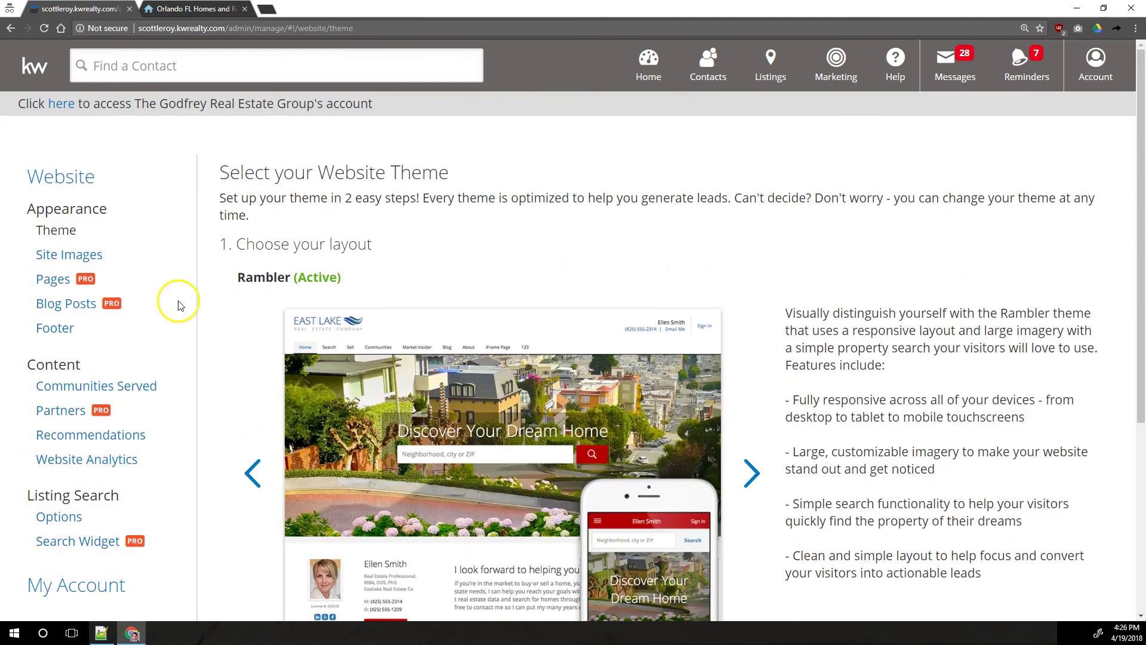
Open Site Images and review the current Keller Williams logo and city skyline banner.
click(69, 261)
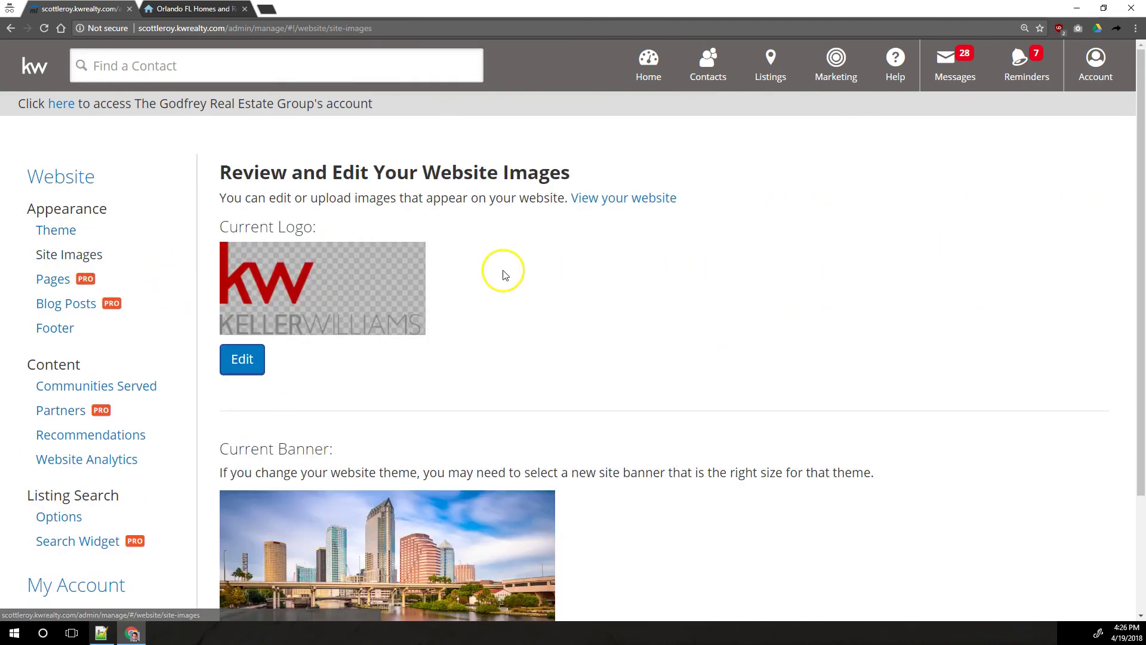
scroll(504, 266, down, 3)
scroll(514, 274, up, 2)
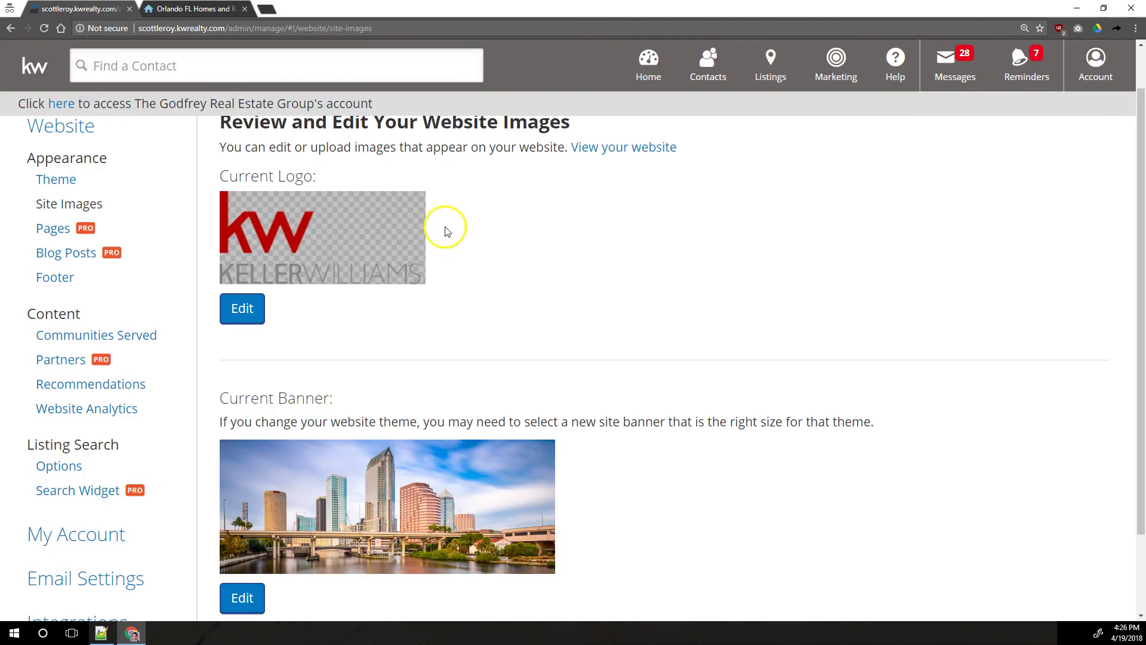
scroll(561, 304, up, 1)
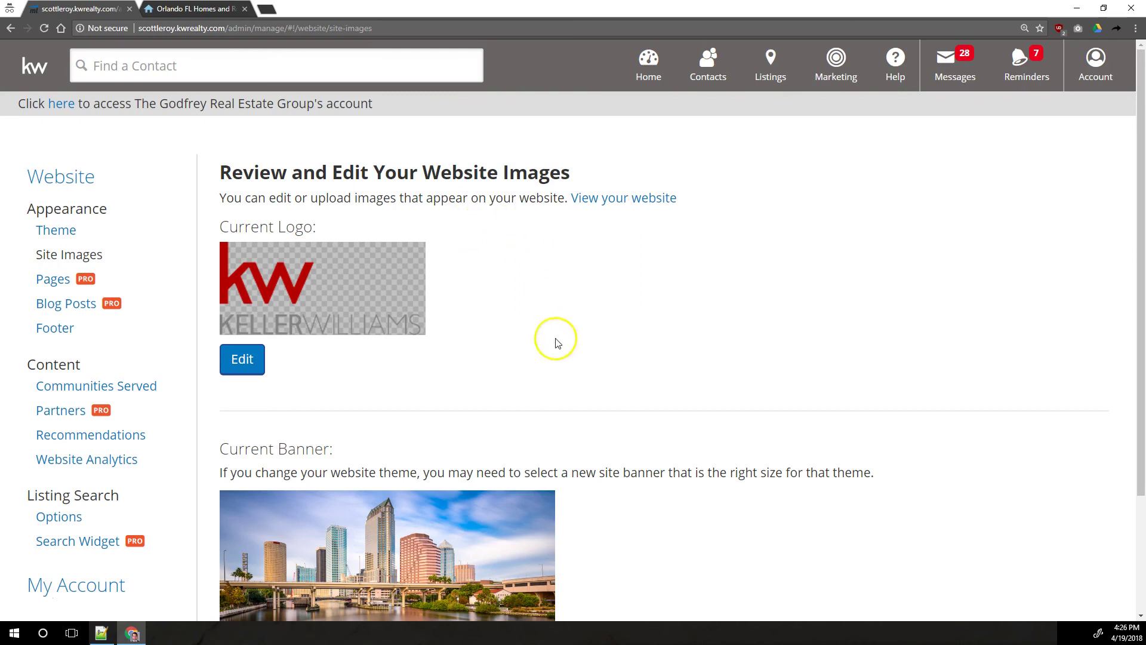
Open the logo edit panel and highlight the .jpg/.png type and 230 by 140 size limits.
click(245, 360)
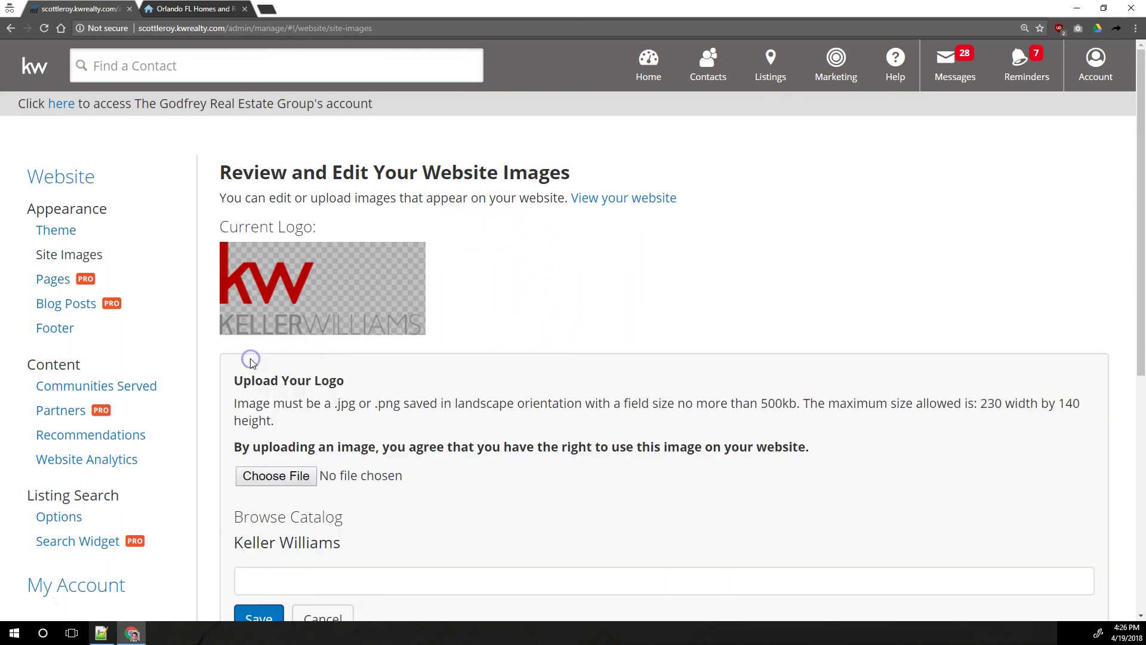
drag(227, 401, 281, 425)
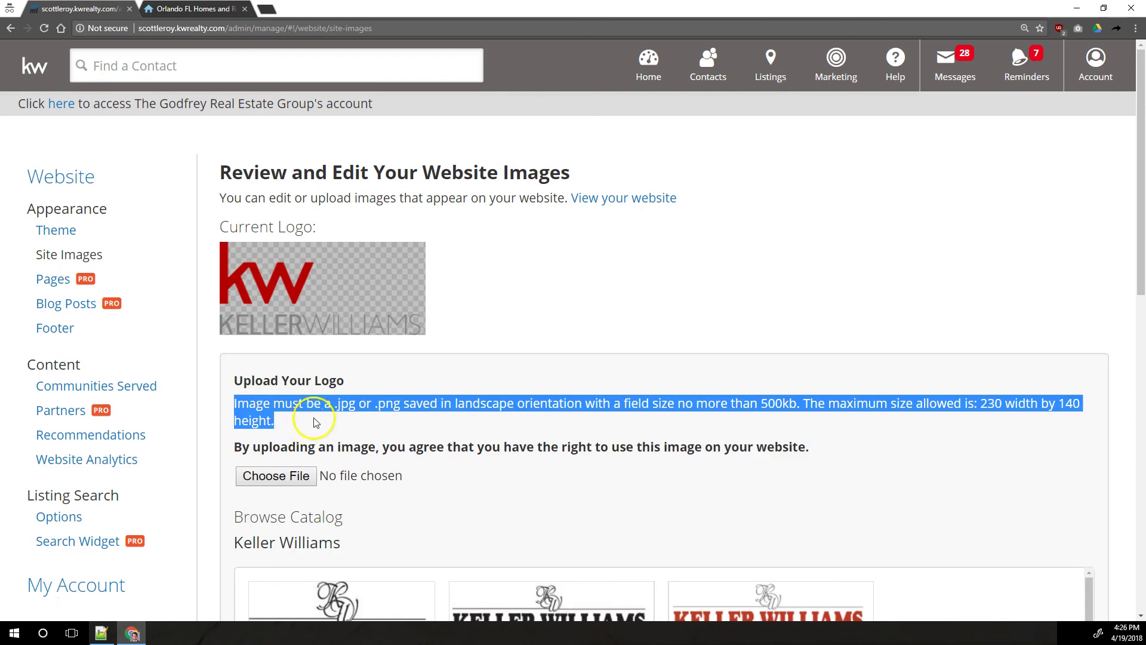
click(346, 408)
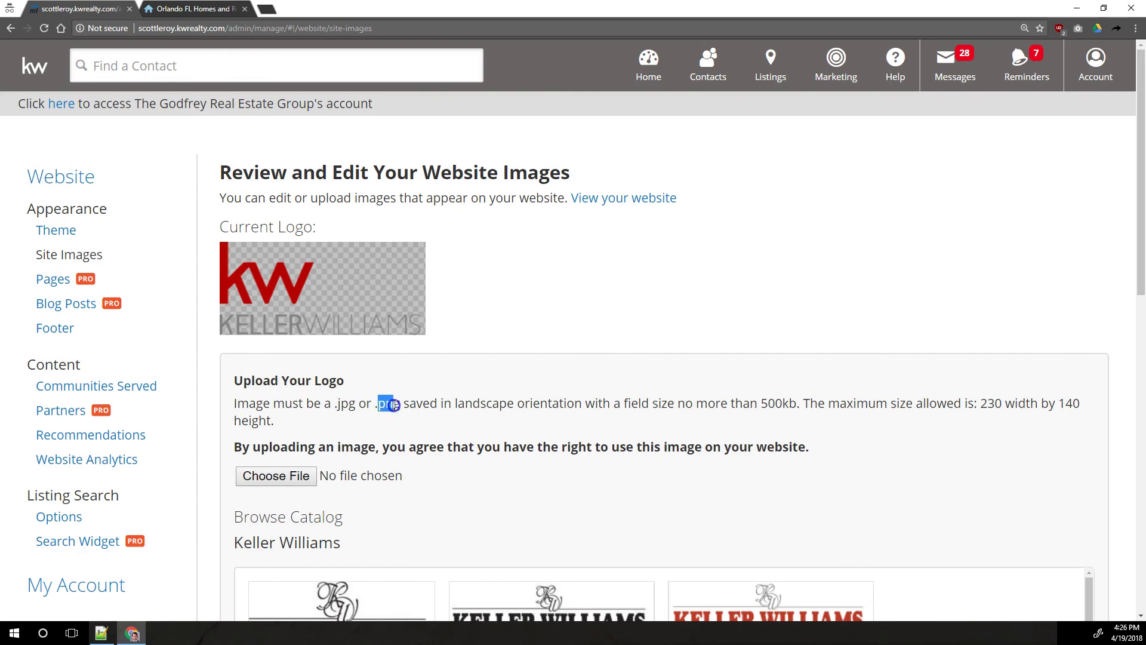
click(942, 409)
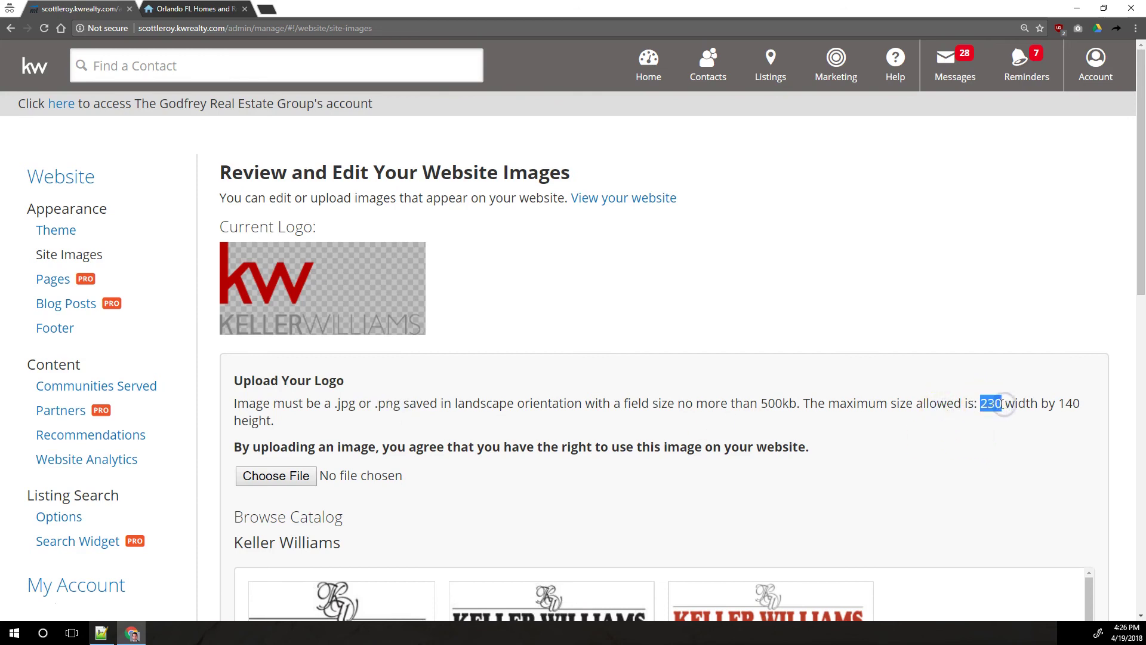
drag(1060, 403, 1082, 406)
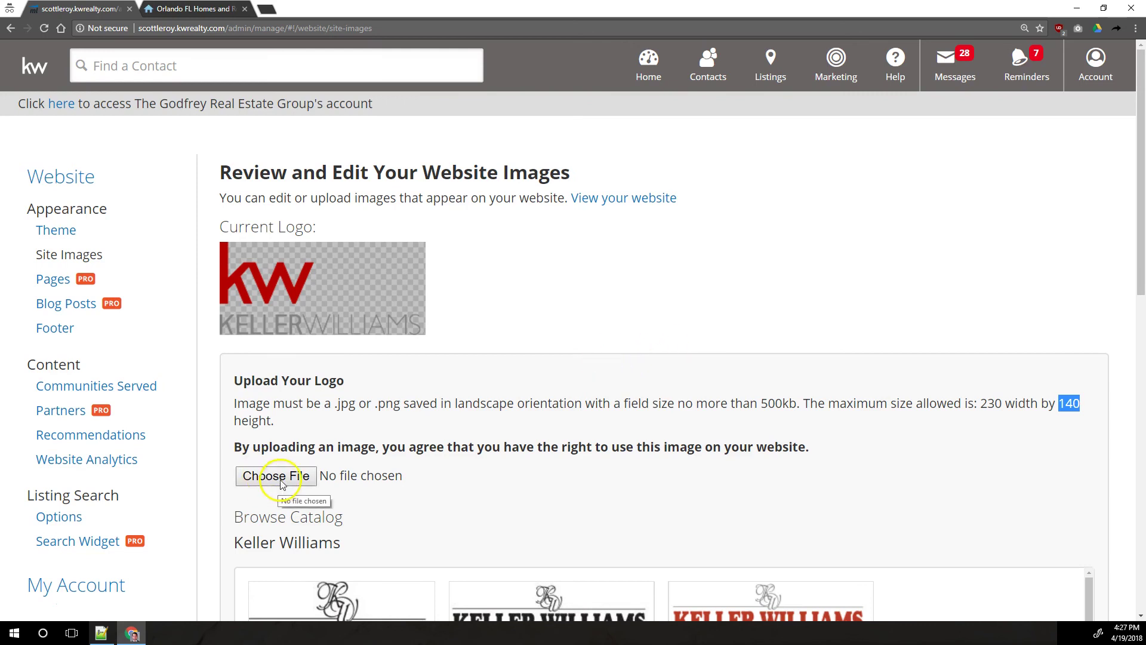
Glance at the live website's home page, then return to the admin tab.
scroll(366, 473, down, 2)
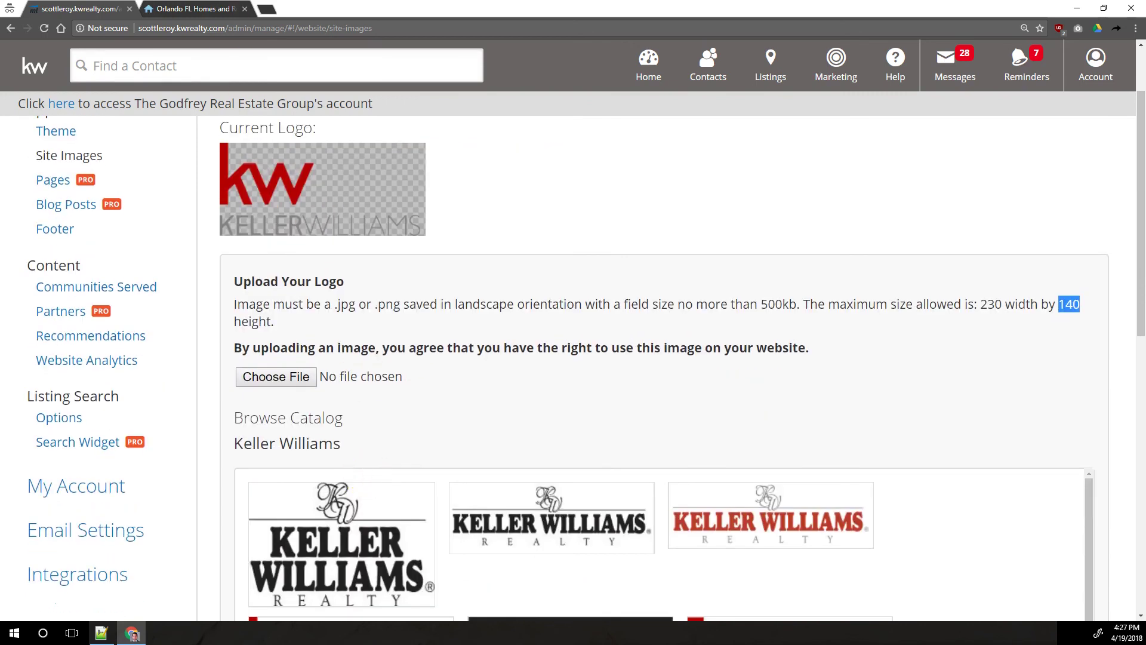
click(195, 9)
key(ctrl+shift+Tab)
Choose the red kw KELLERWILLIAMS logo from the catalog and save it as the site logo.
scroll(464, 398, down, 2)
scroll(463, 398, down, 2)
scroll(1028, 302, down, 3)
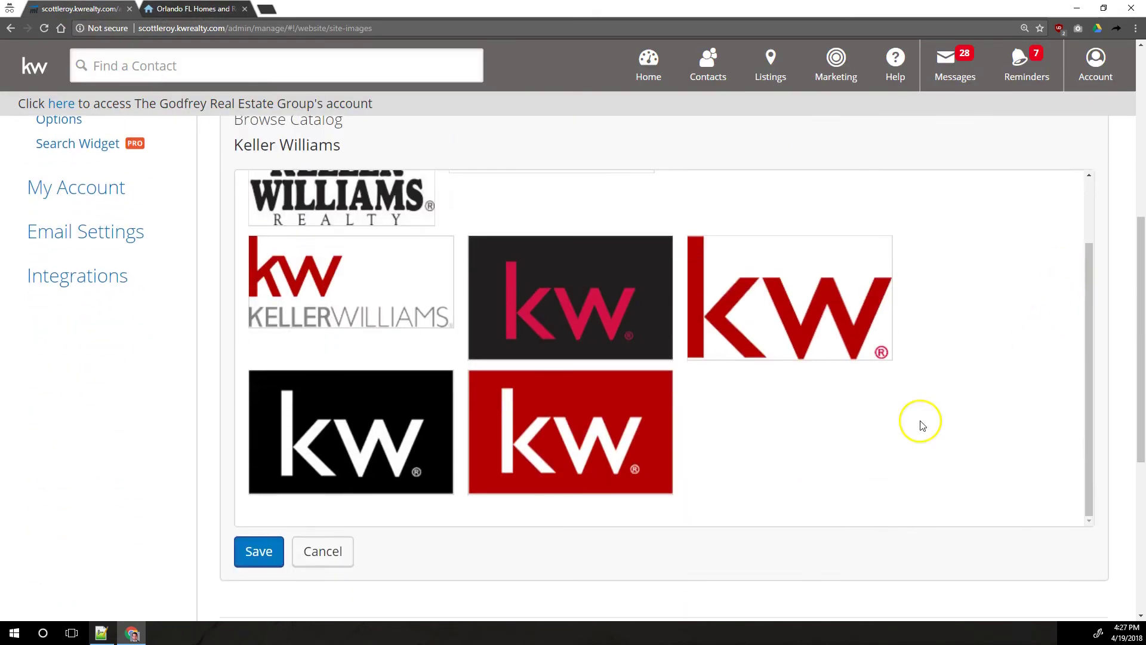
scroll(819, 445, up, 2)
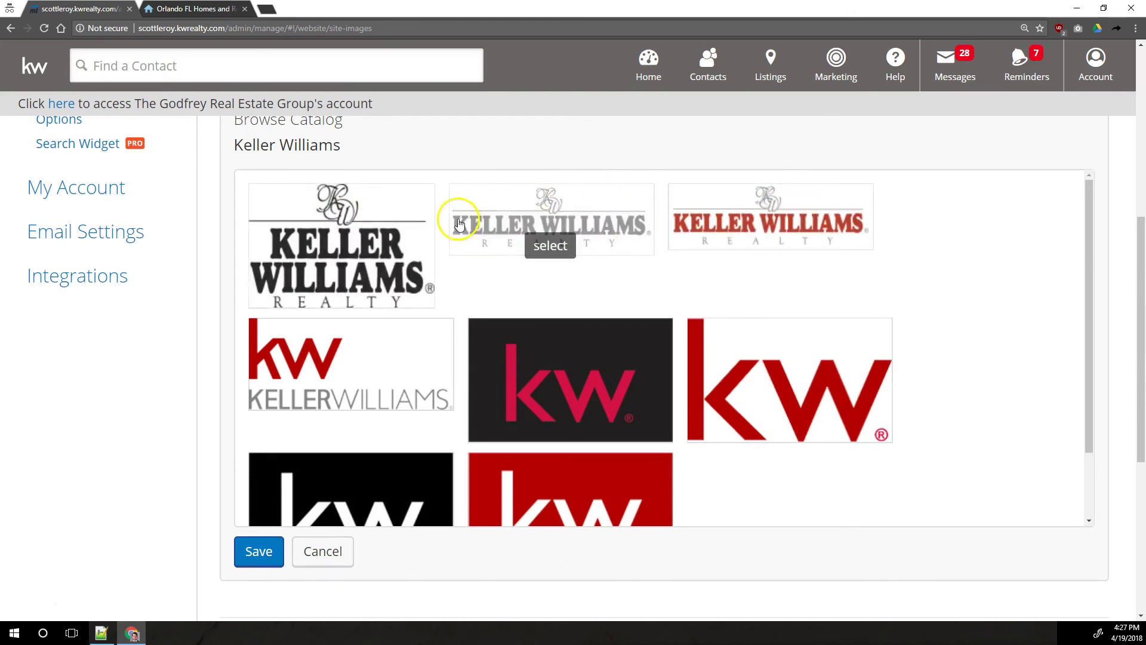
scroll(453, 224, down, 2)
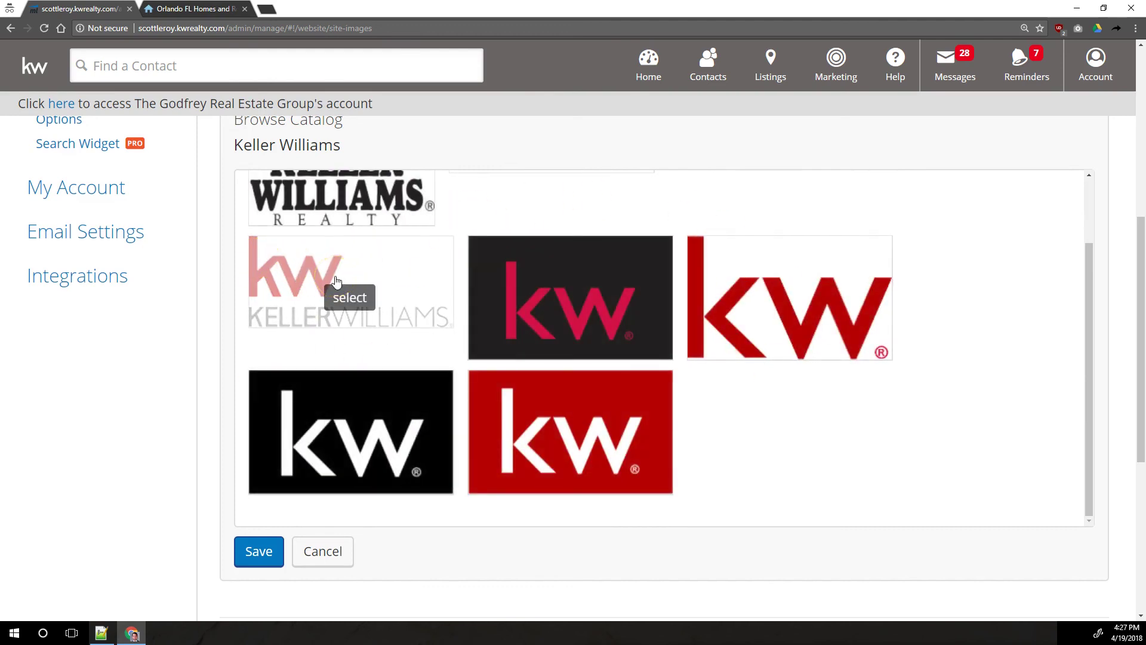
scroll(335, 269, up, 2)
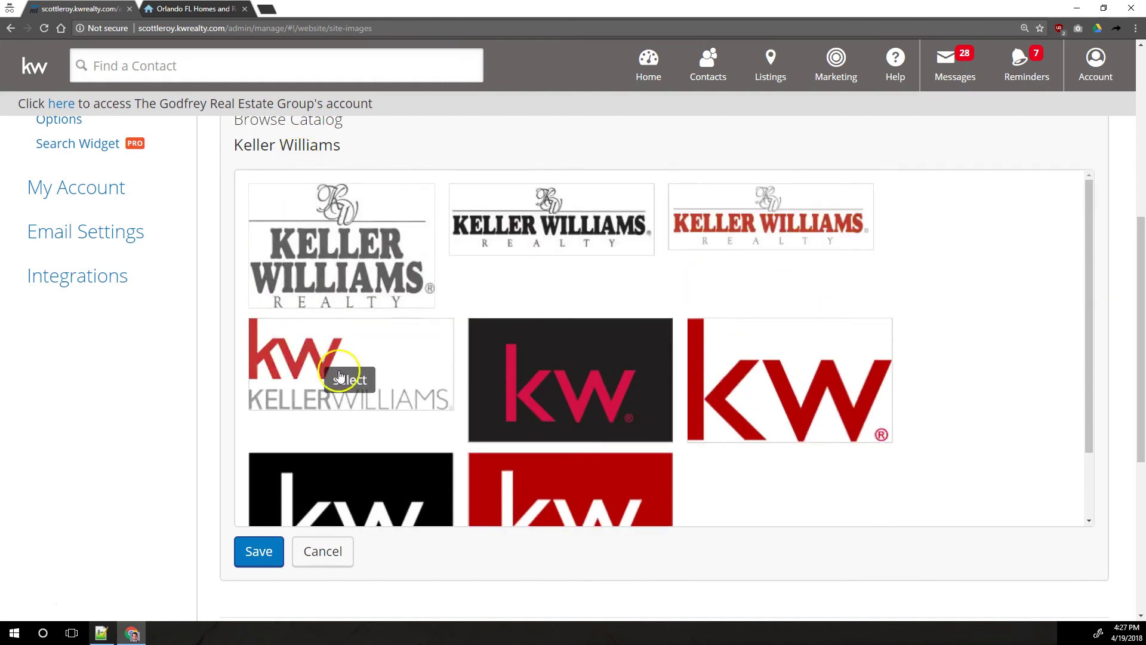
click(359, 378)
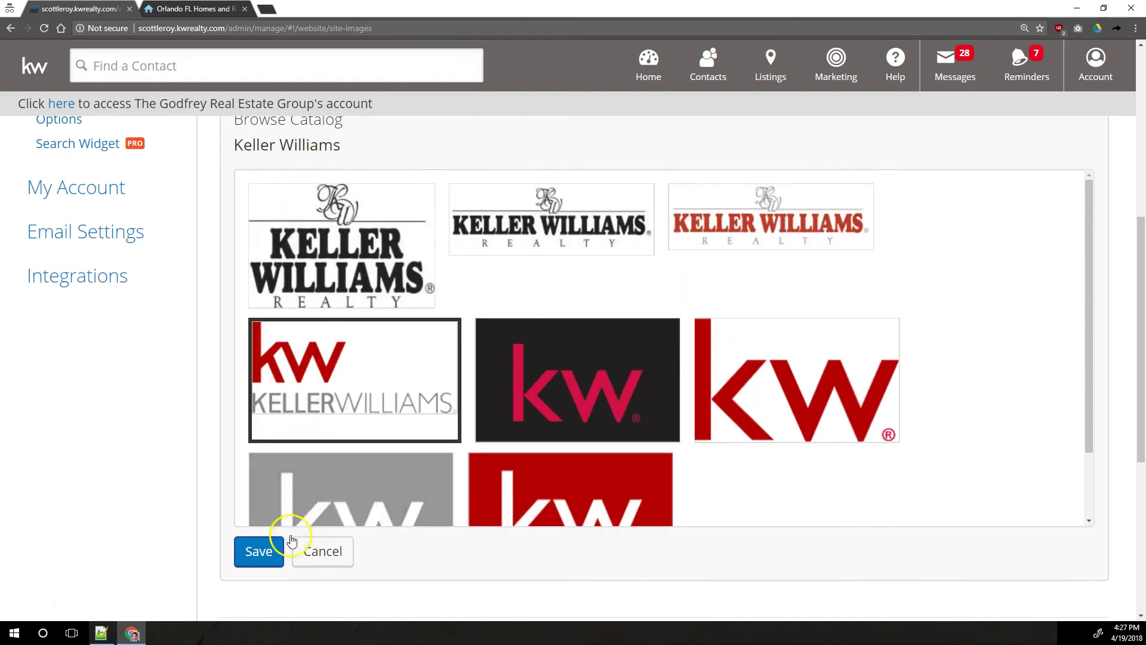
click(259, 550)
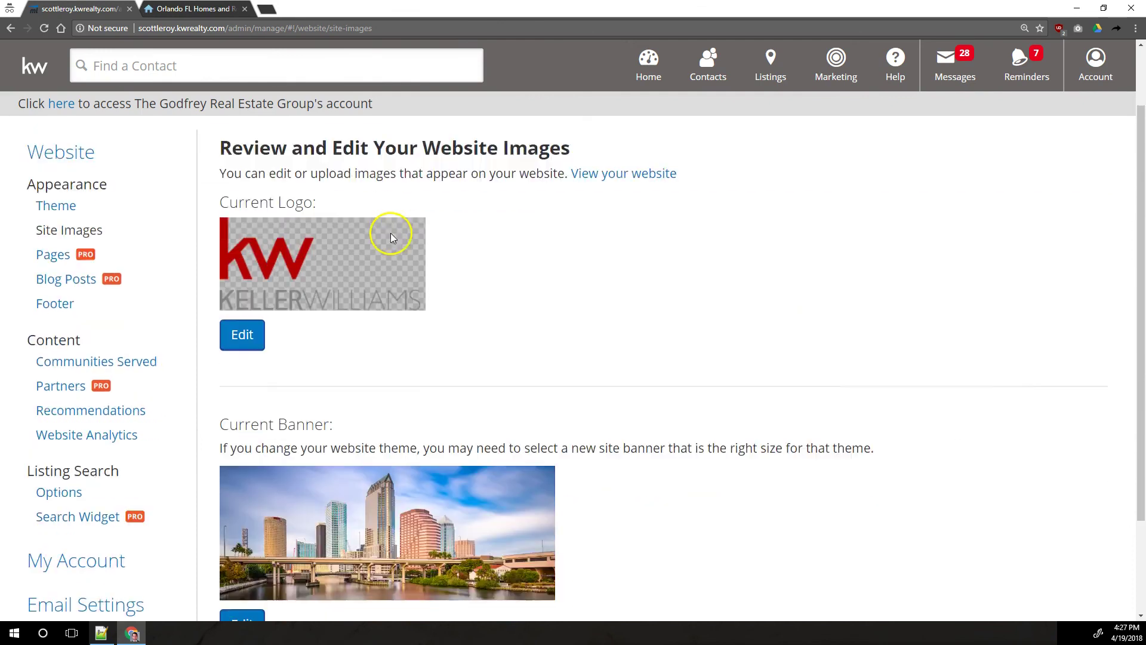
Open the banner edit panel, highlight the 1920px by 768px optimal size, and browse the catalog.
scroll(385, 236, down, 2)
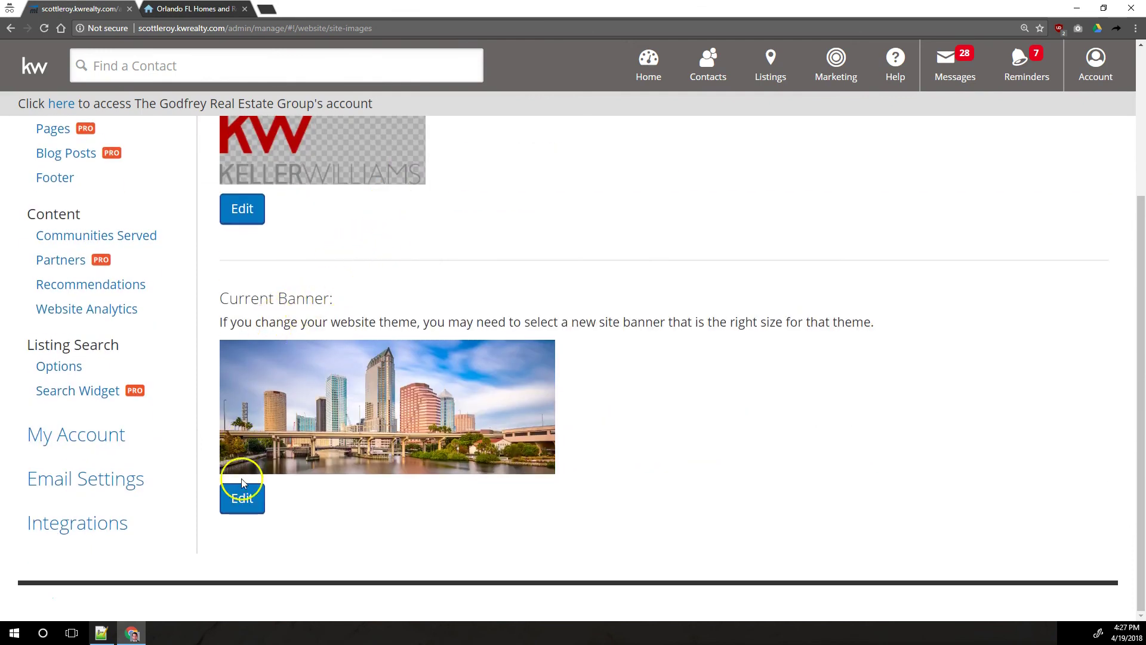
click(242, 498)
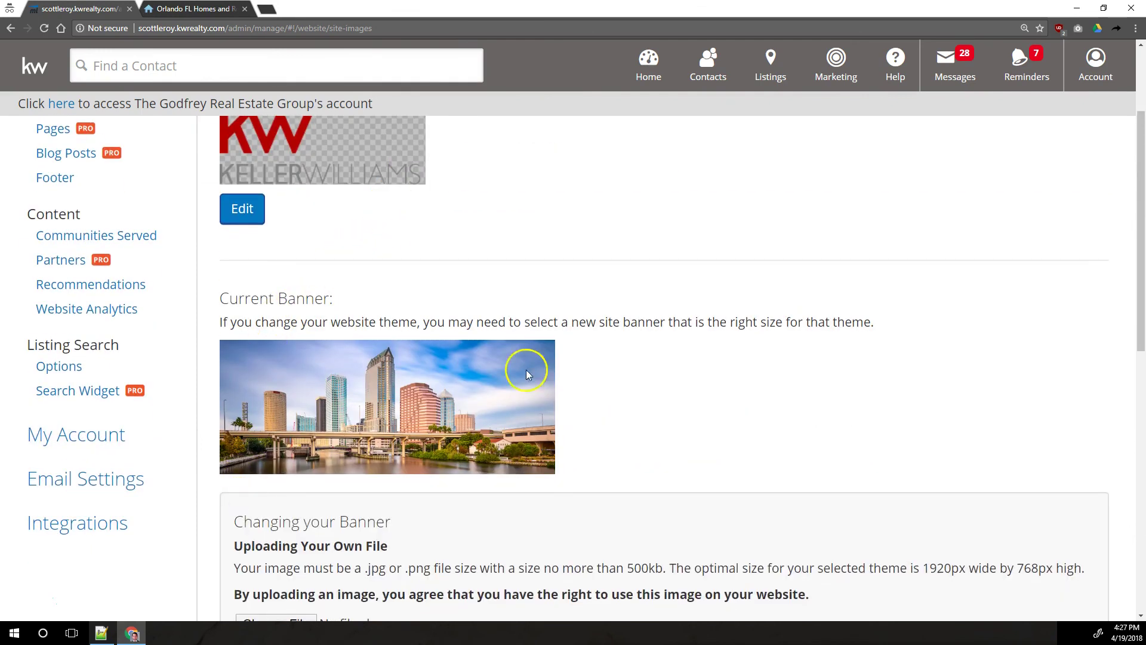
scroll(656, 361, down, 3)
scroll(602, 343, down, 2)
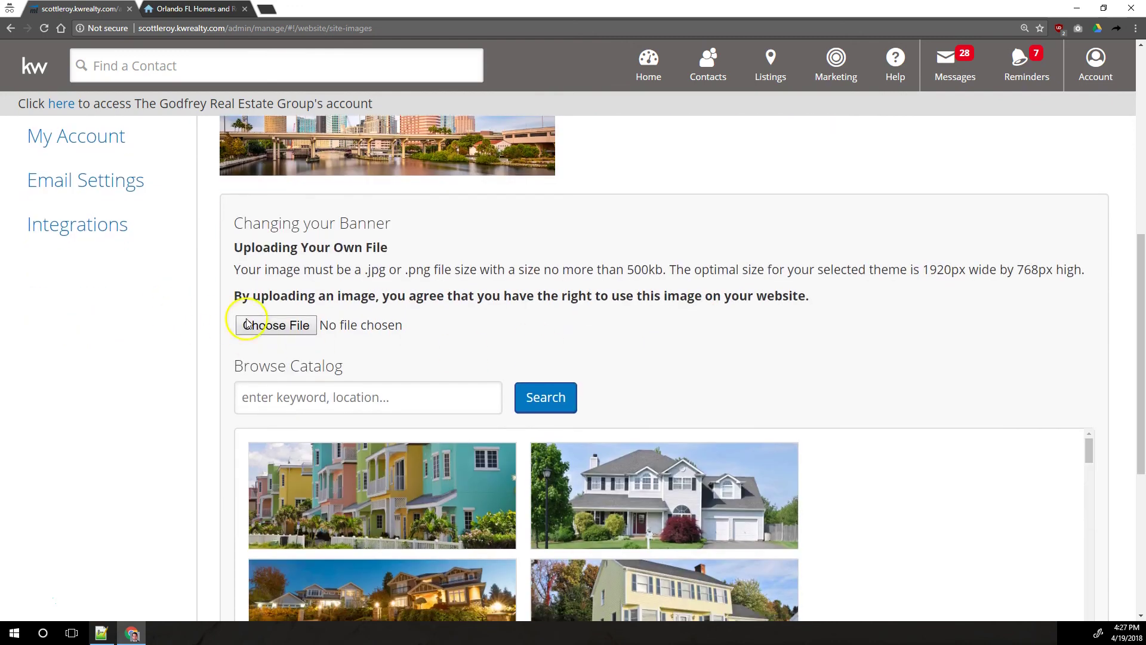
drag(678, 269, 1086, 263)
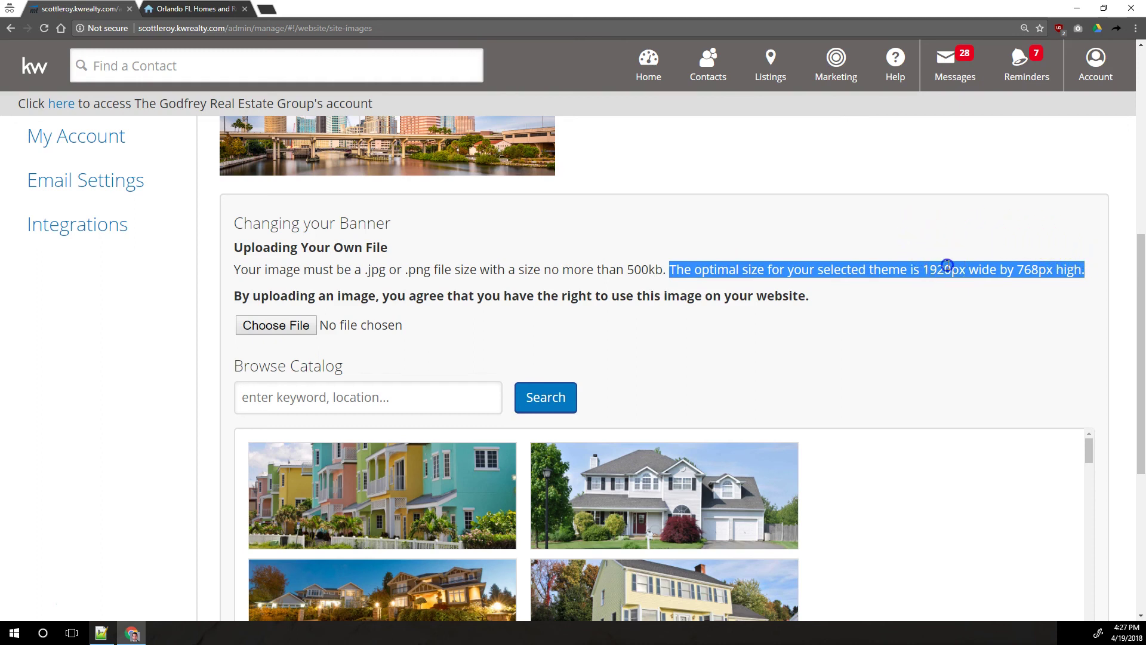
click(936, 266)
drag(925, 268, 1037, 270)
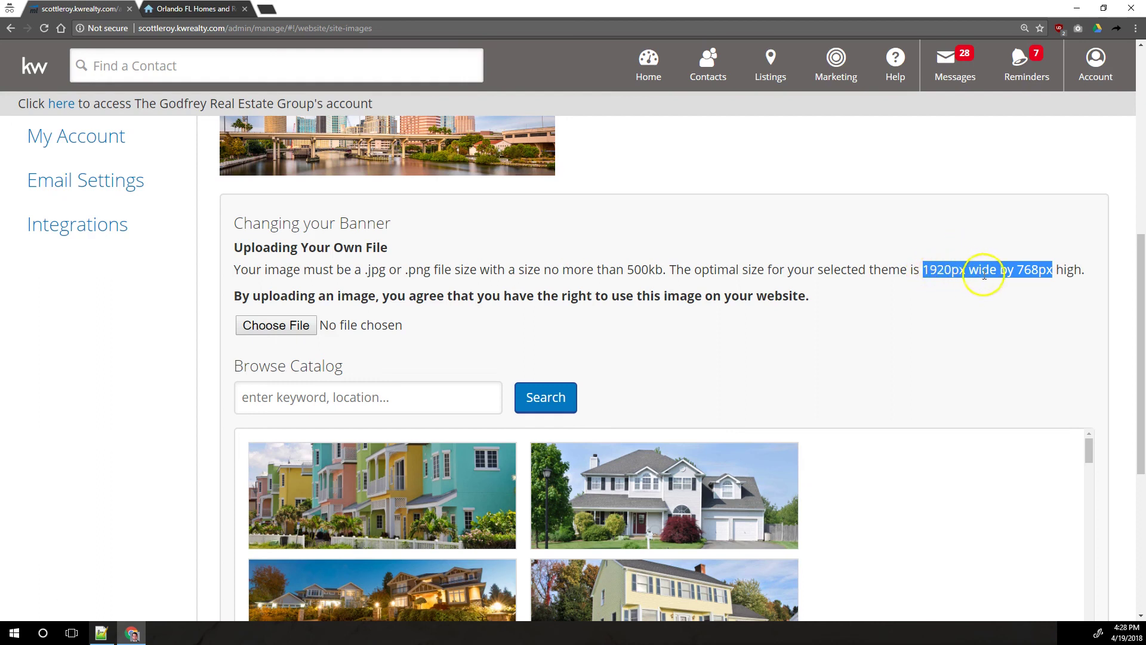
click(1003, 278)
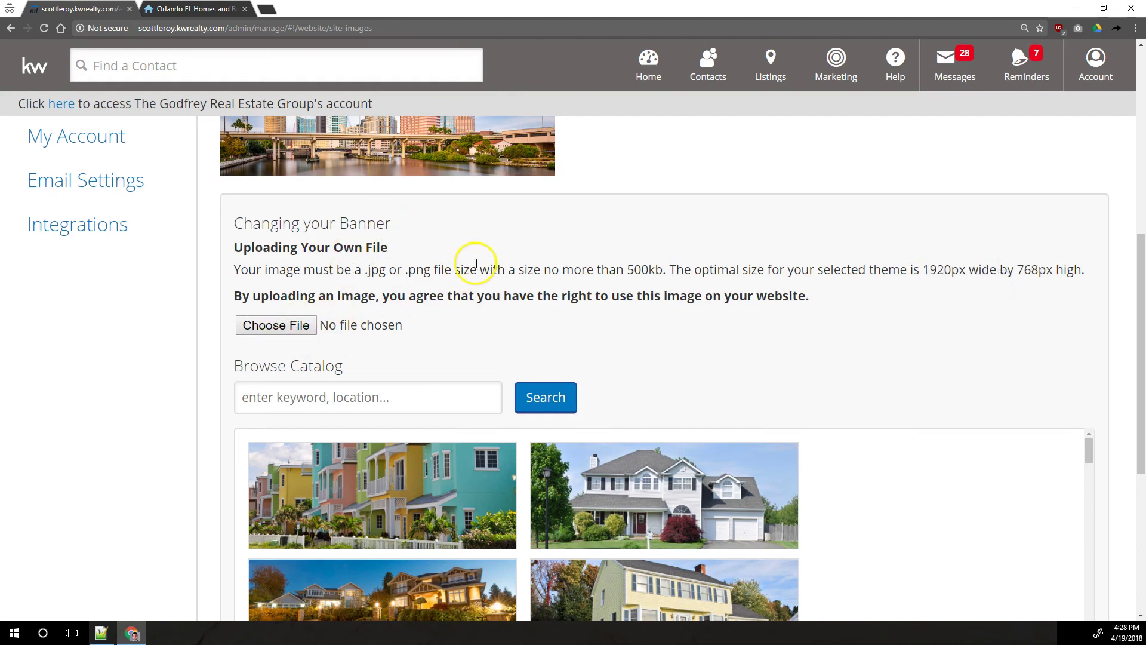
scroll(477, 263, down, 3)
scroll(1011, 374, down, 5)
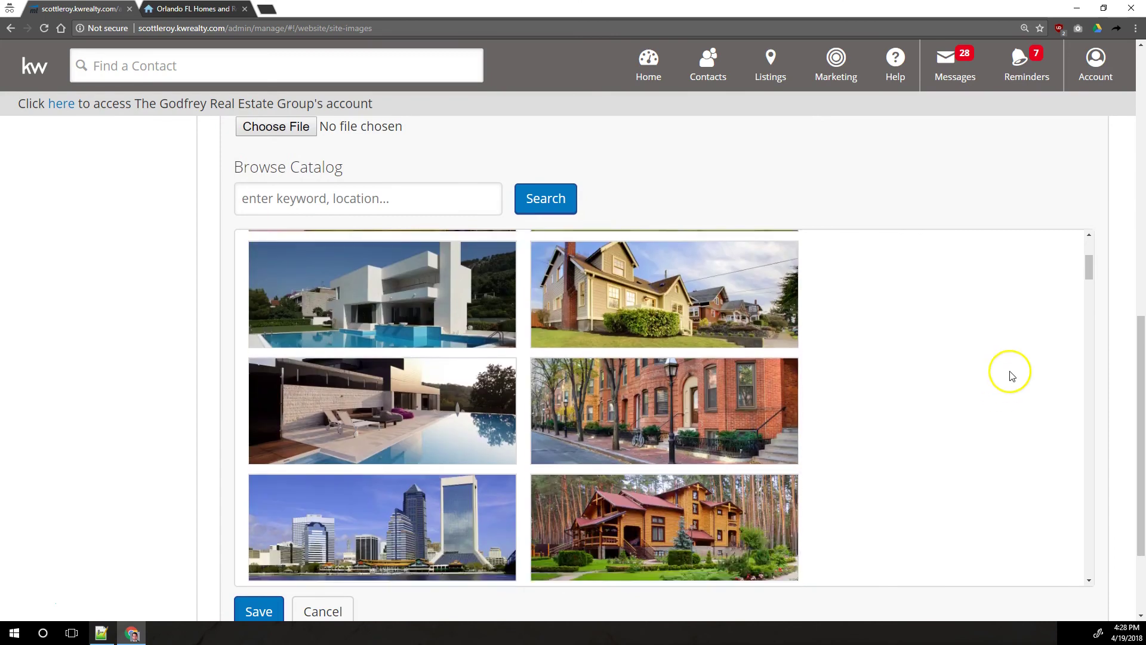
drag(1090, 273, 1108, 253)
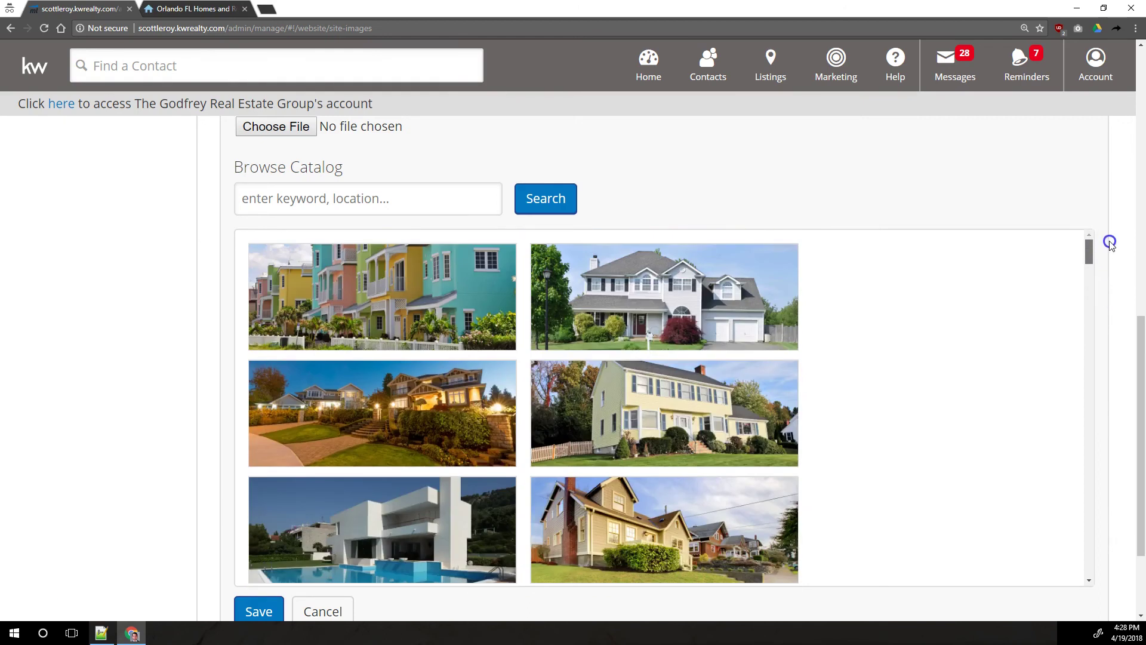
Search the banner catalog for 'mountain', browse the results, then cancel without changing the banner.
click(404, 203)
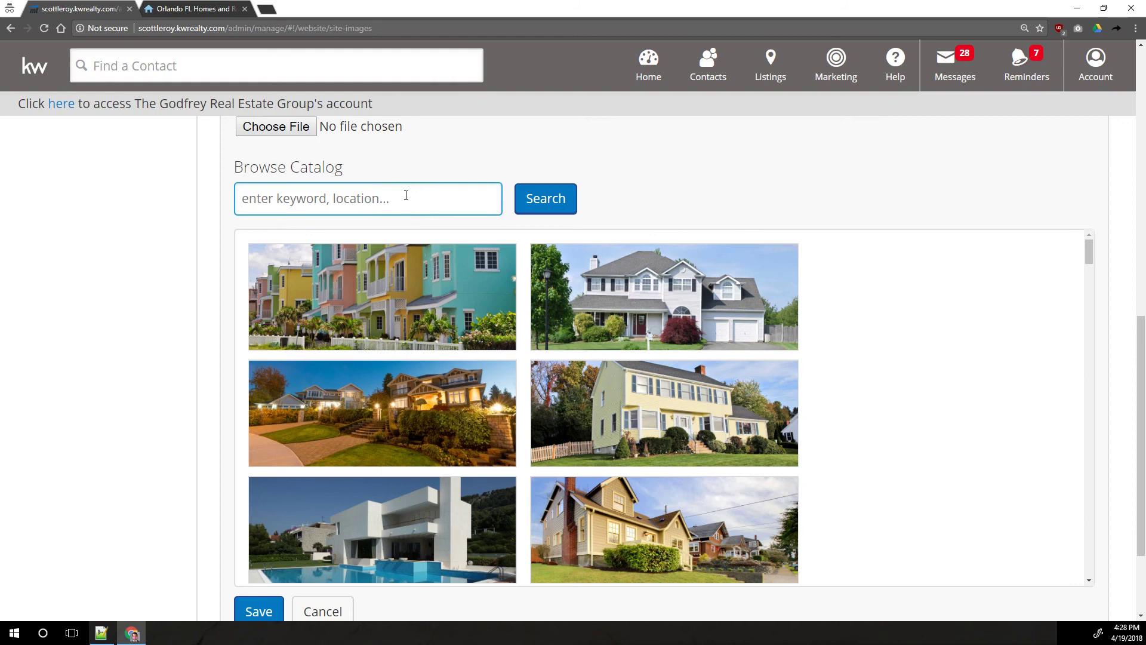
text(moun)
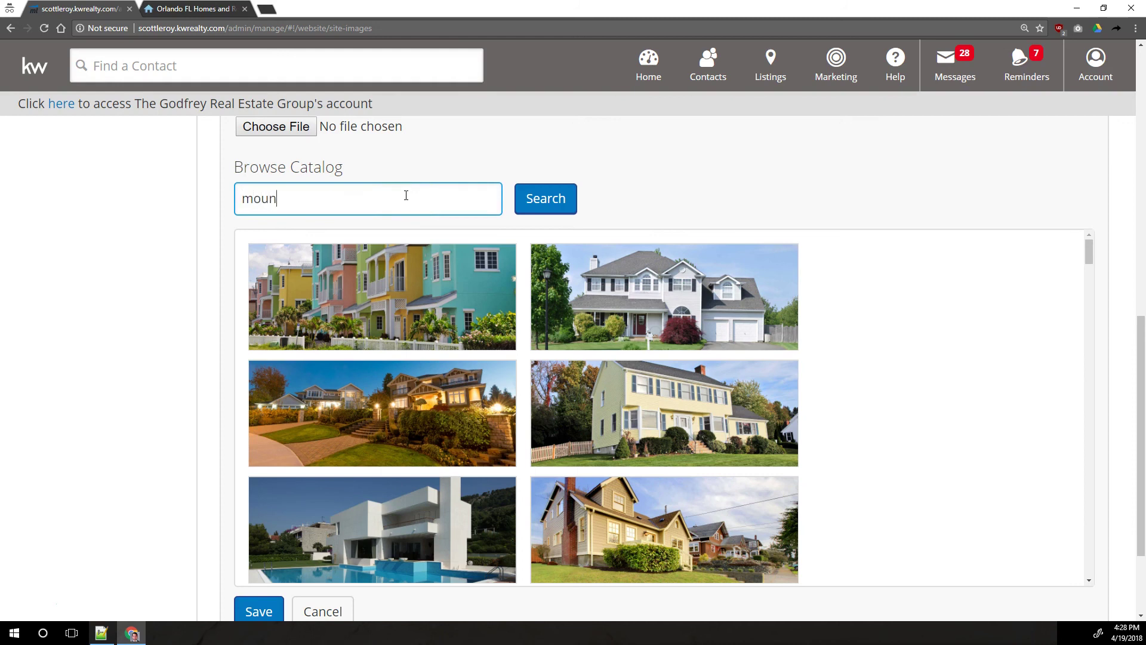
text(tain)
click(541, 200)
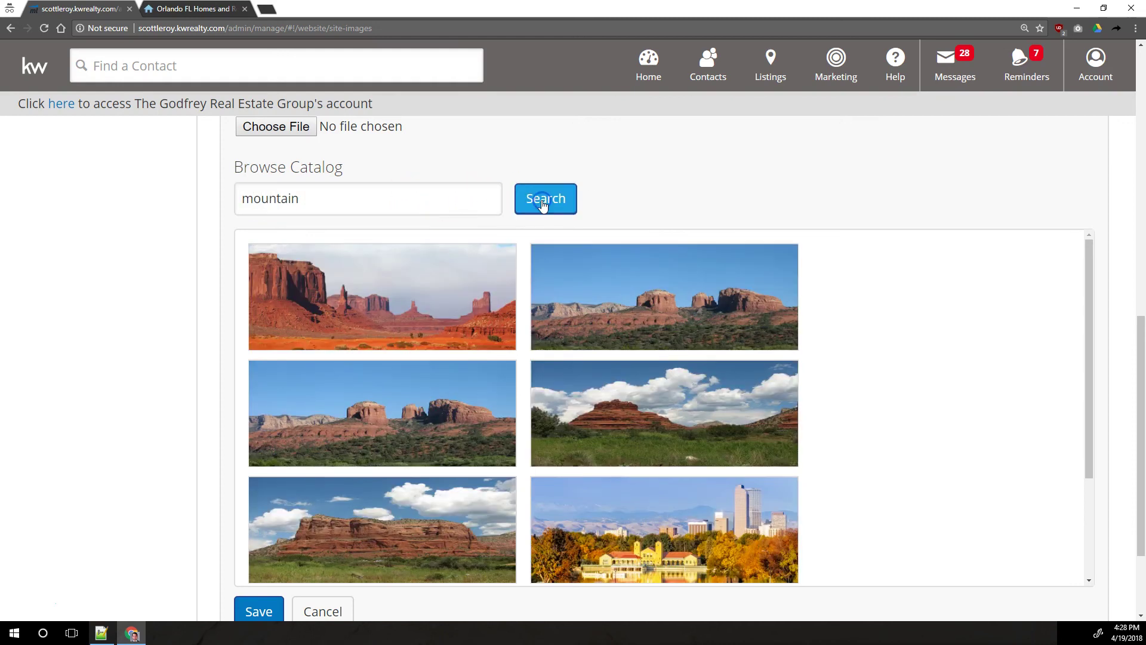
scroll(448, 334, down, 2)
scroll(450, 361, up, 2)
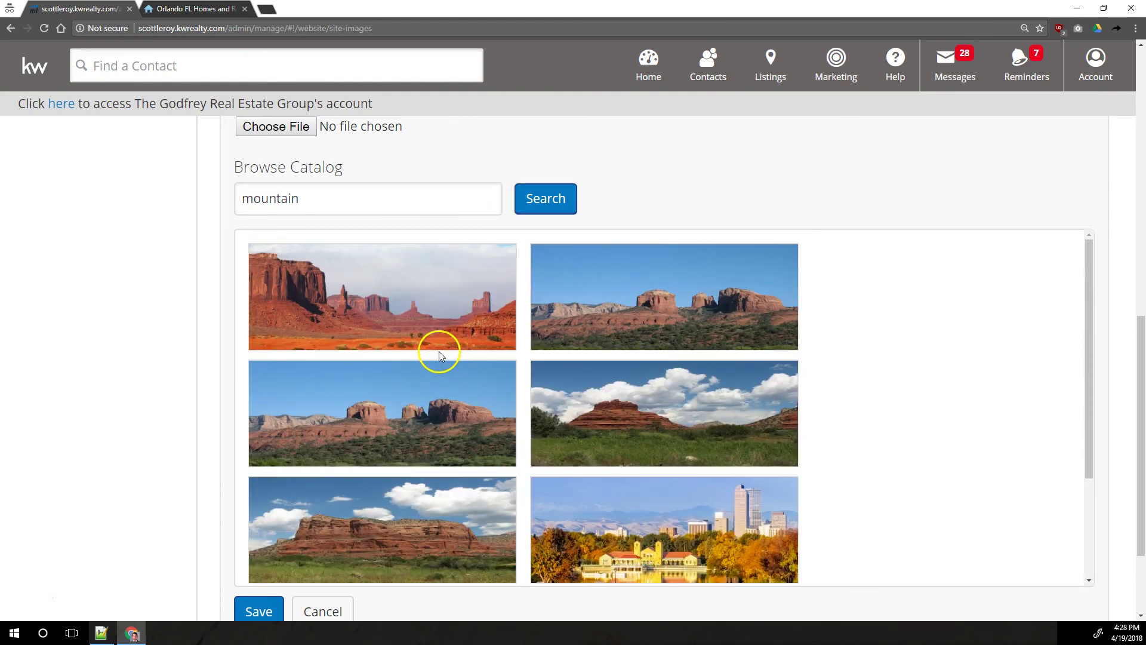
scroll(537, 364, down, 2)
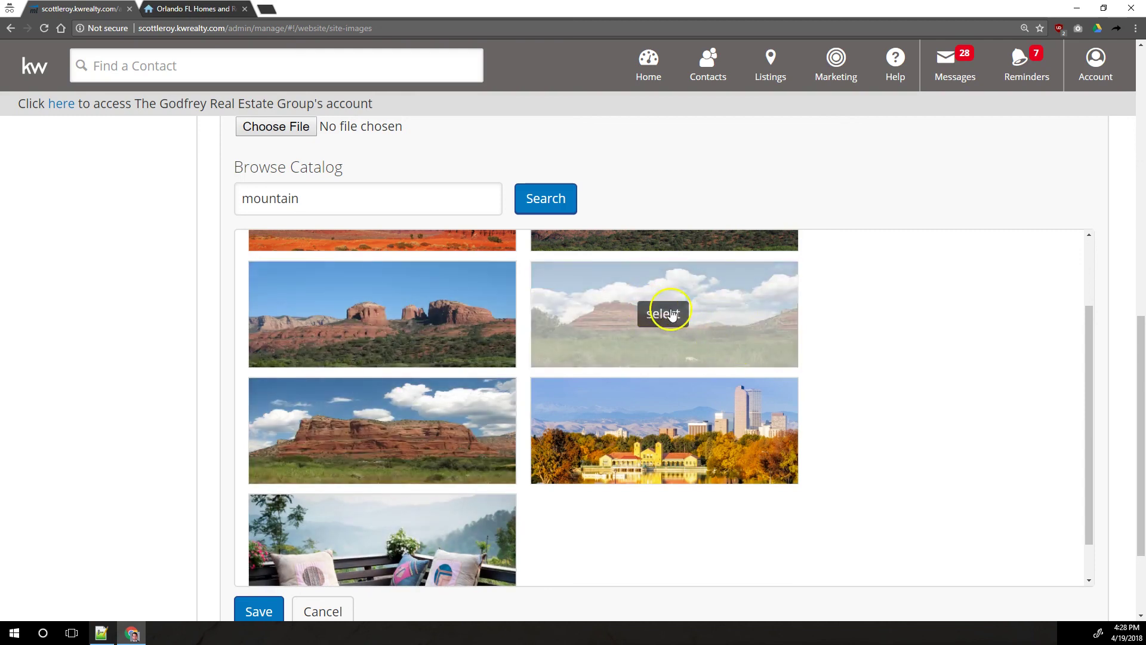
scroll(662, 320, down, 1)
click(312, 609)
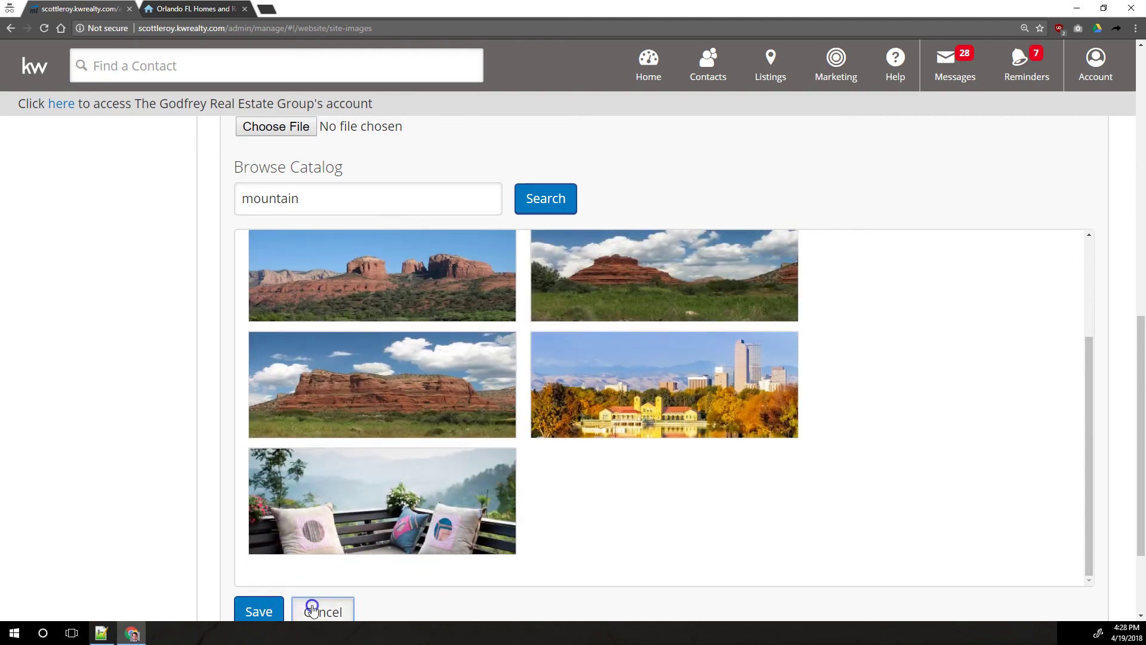
scroll(259, 293, up, 3)
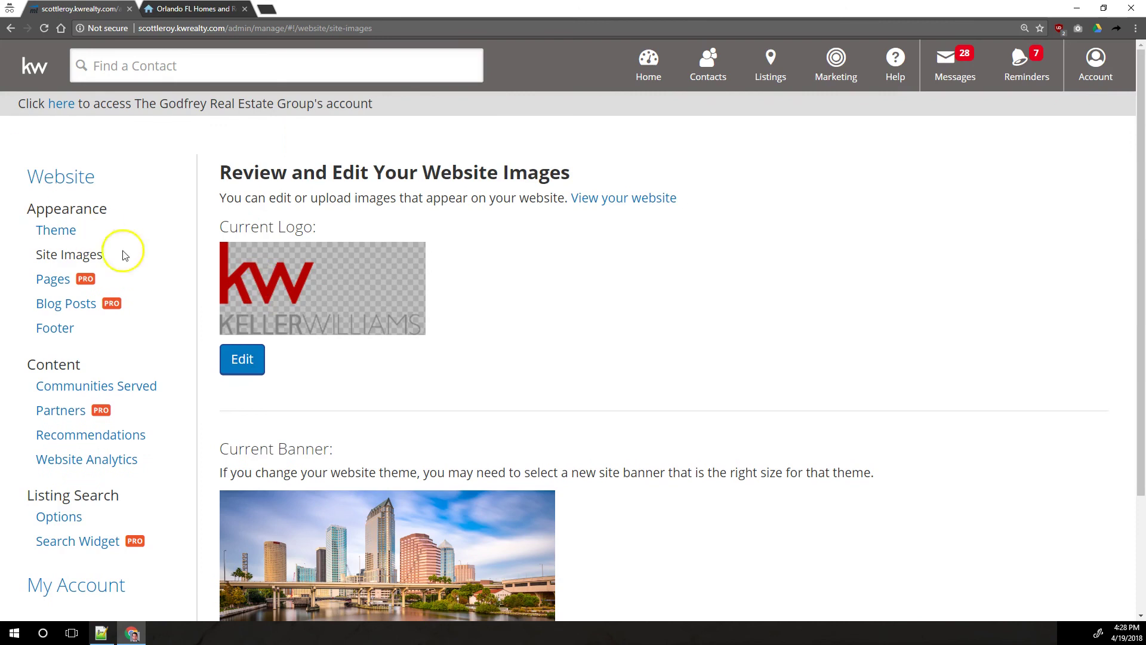
Open the Pages editor and switch through the Careers, Home and Finance pages.
click(55, 286)
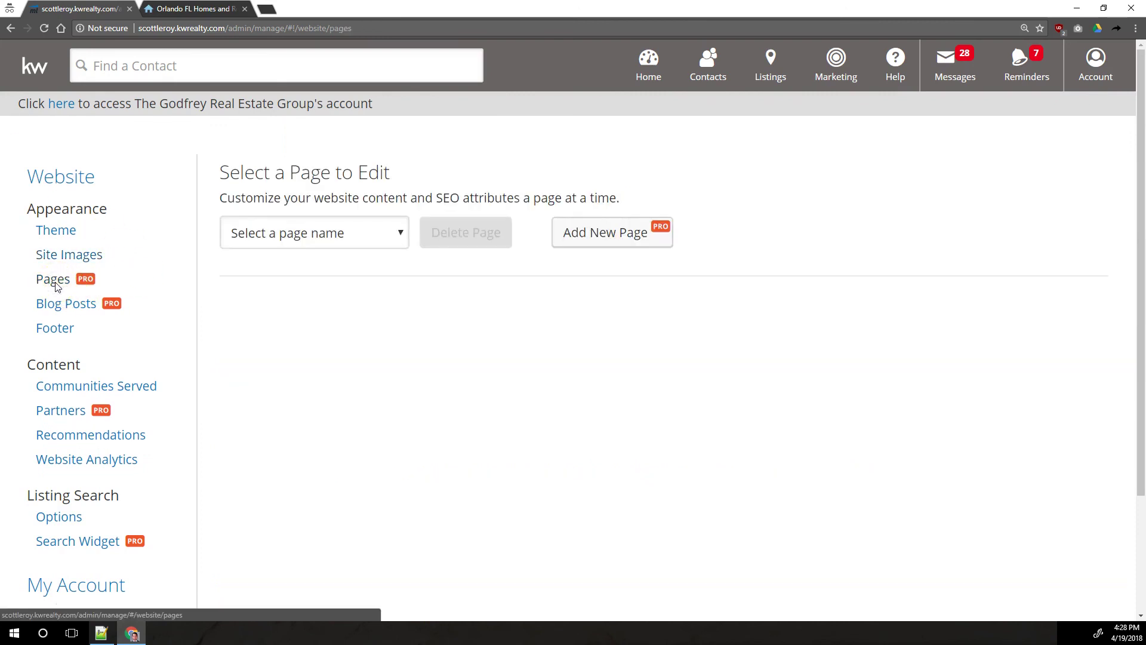
click(80, 281)
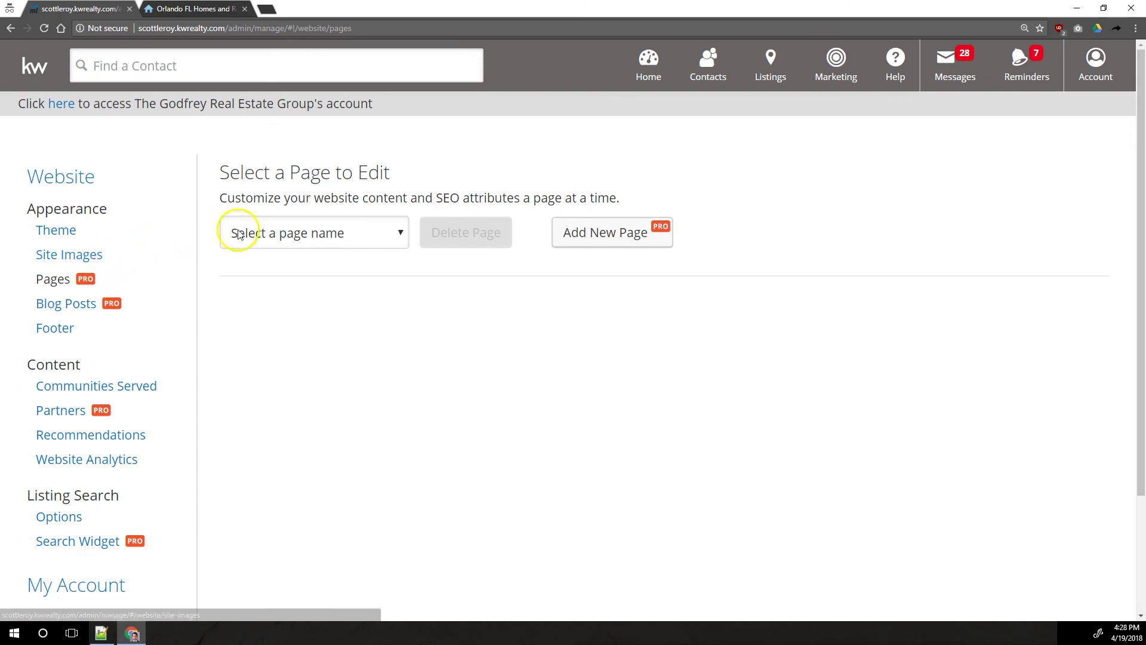
click(280, 234)
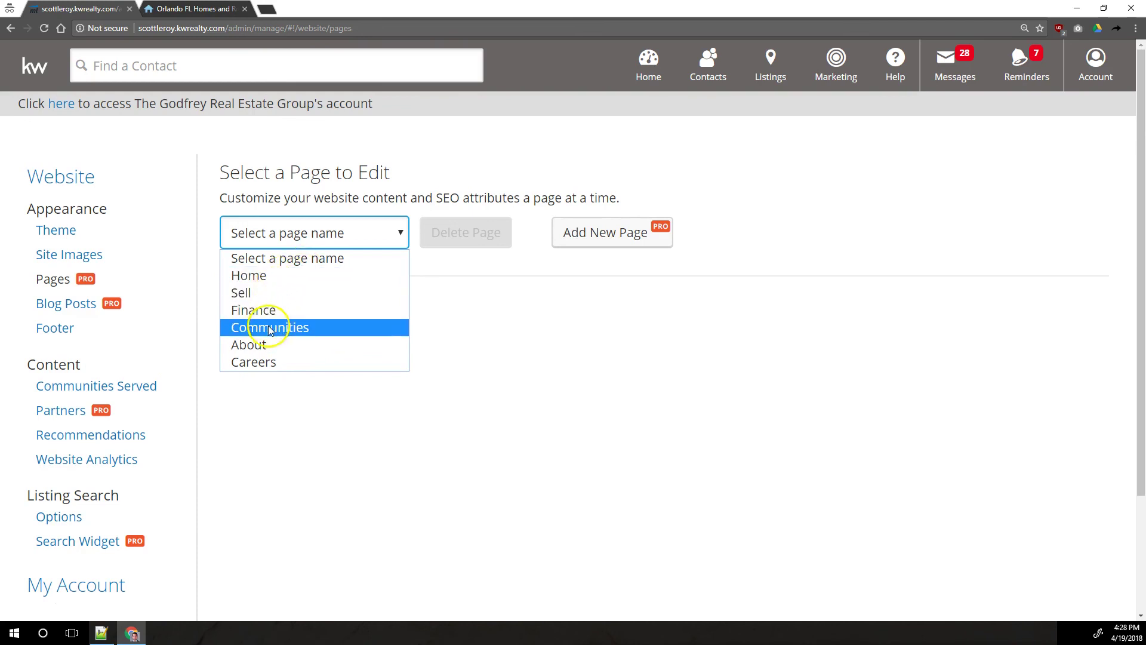
click(257, 362)
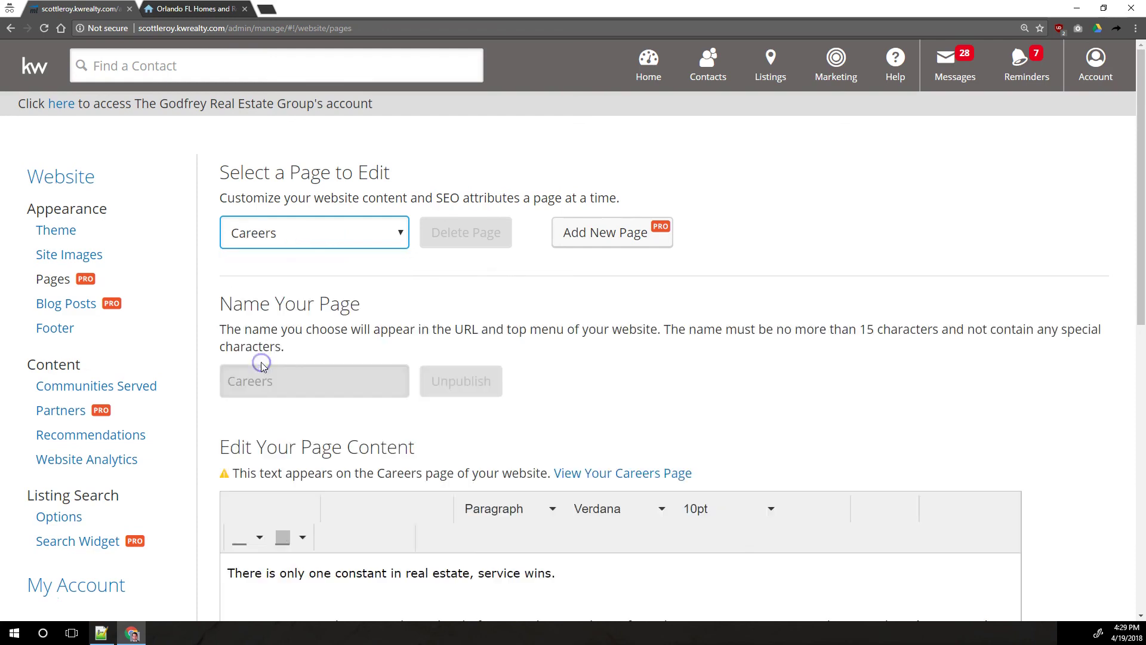
click(284, 233)
click(262, 276)
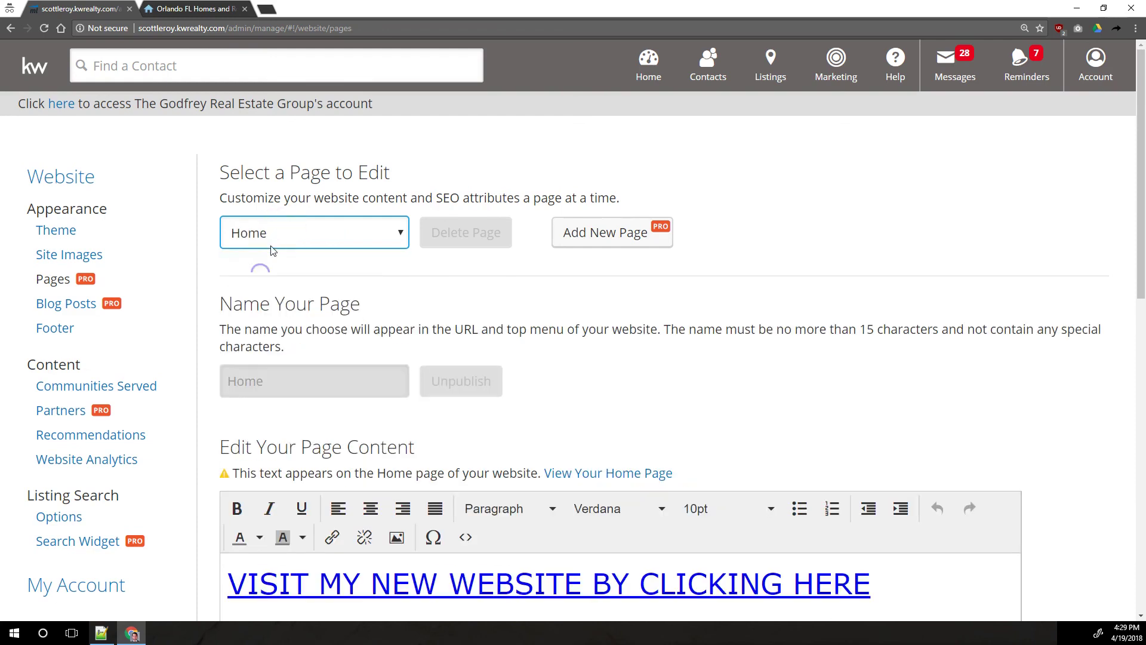
click(299, 235)
click(289, 308)
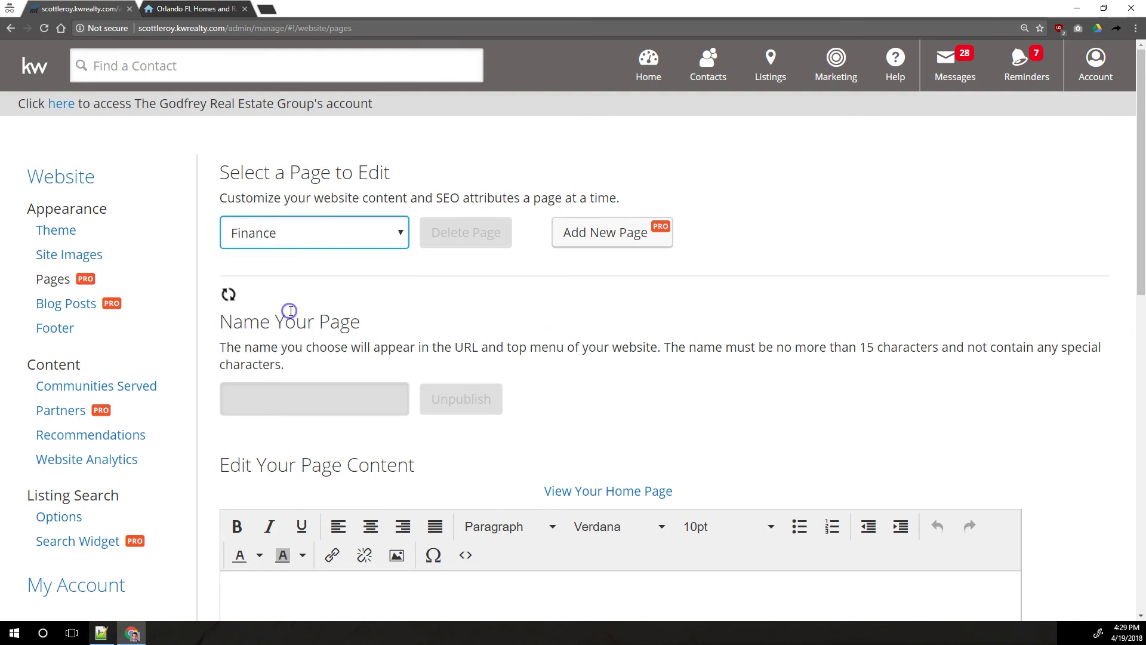
Load the Communities page and open, then close, its HTML source view.
scroll(312, 255, down, 2)
click(301, 134)
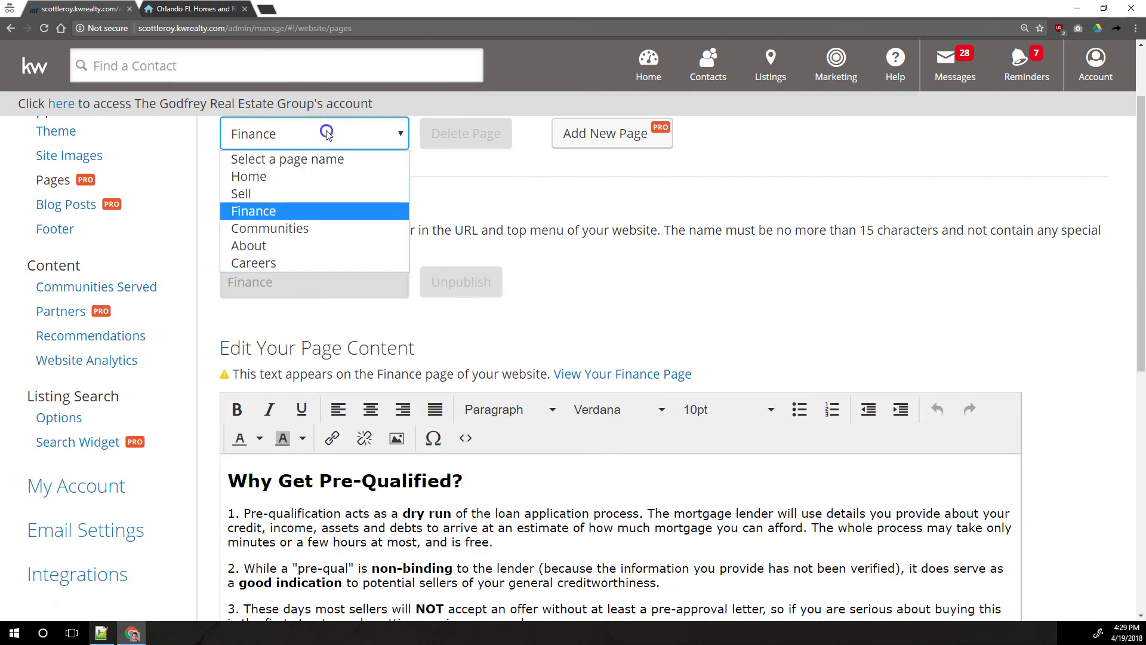
click(300, 231)
scroll(525, 358, down, 3)
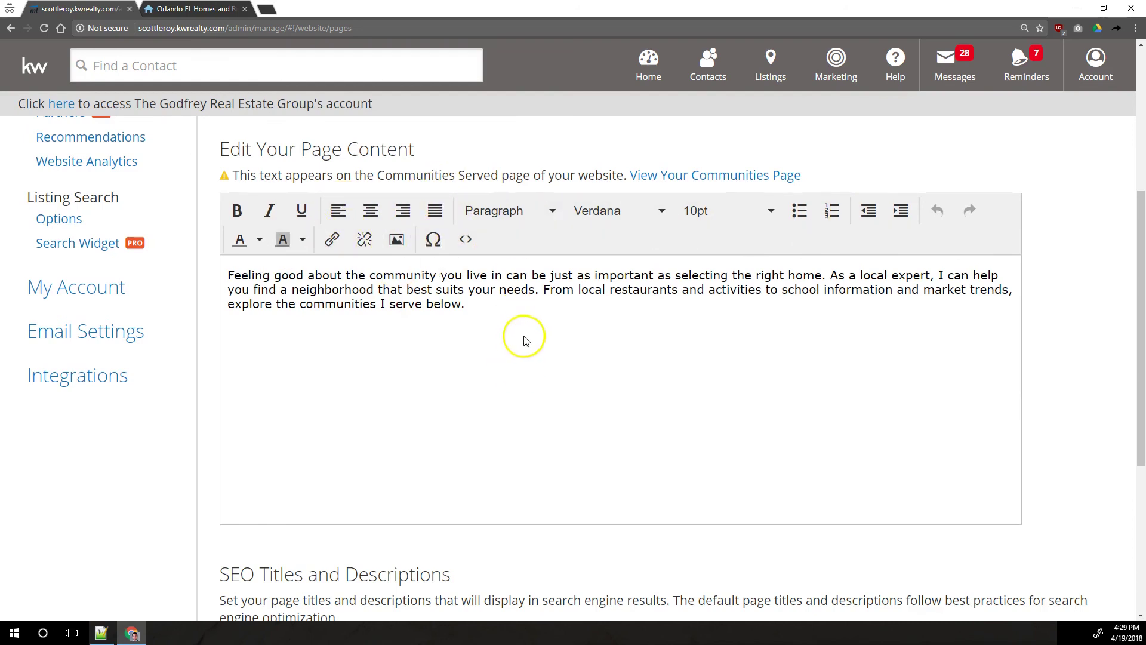
click(465, 239)
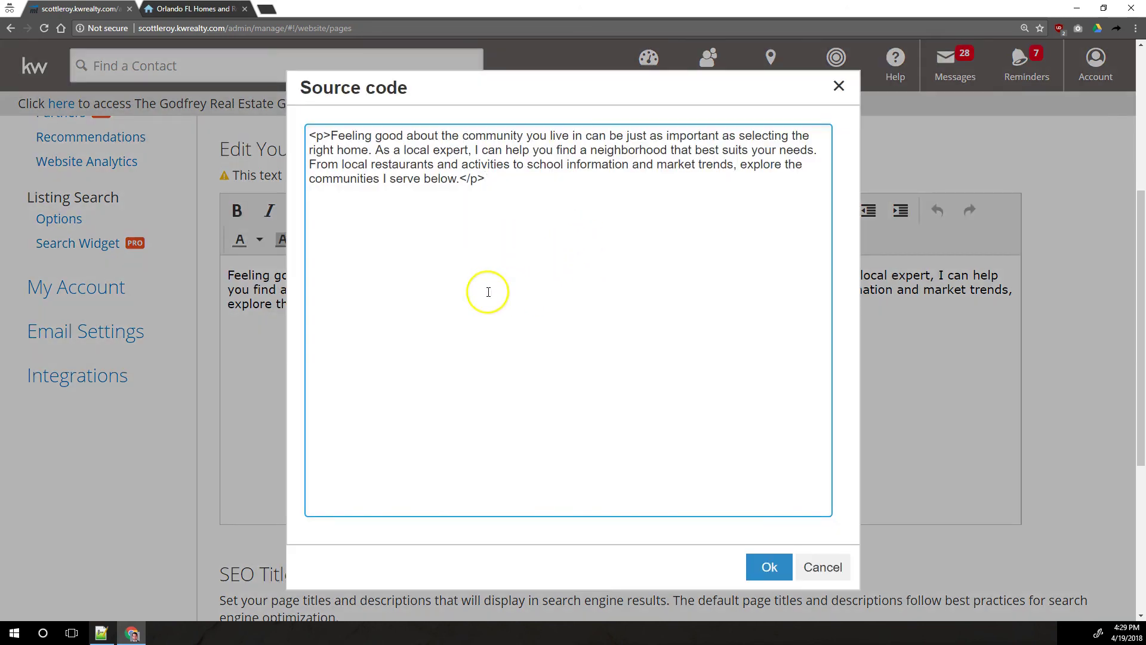
click(770, 563)
scroll(486, 366, up, 3)
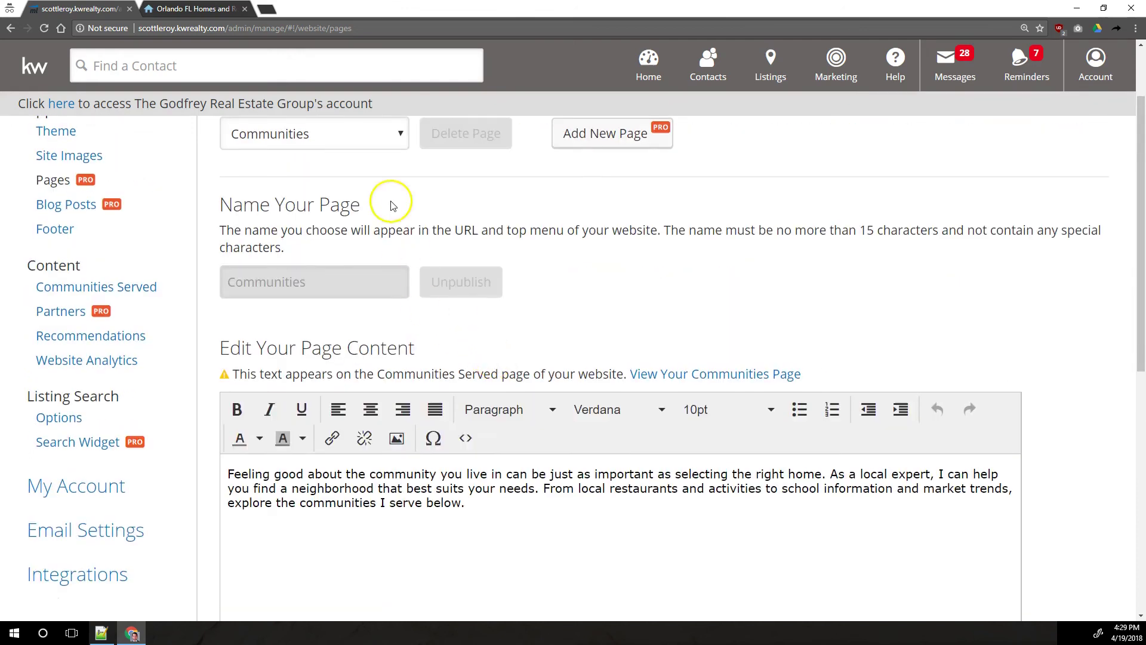
View the Sell page, then reload the Finance page and save it.
click(375, 135)
click(306, 190)
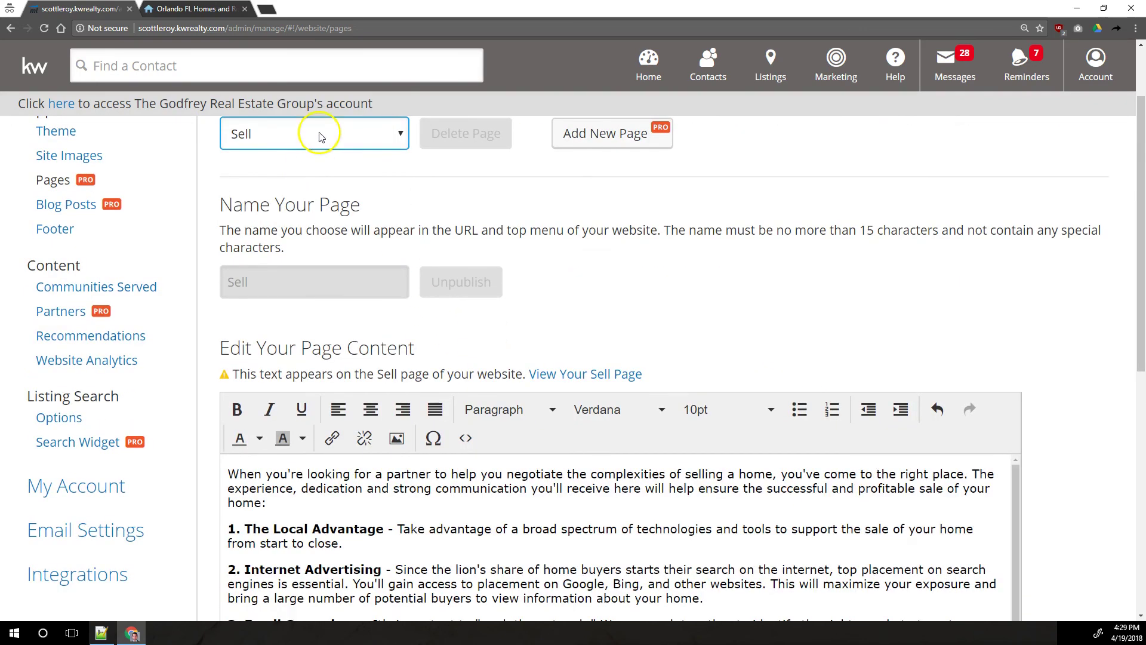
click(319, 134)
click(299, 212)
scroll(409, 232, down, 10)
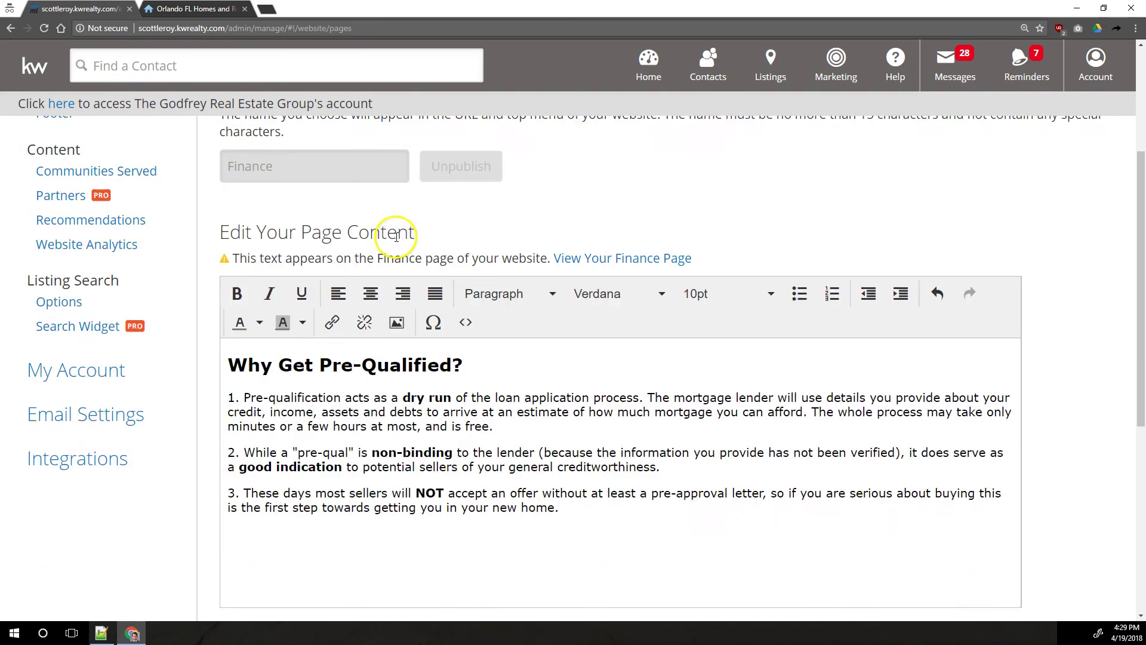
click(243, 527)
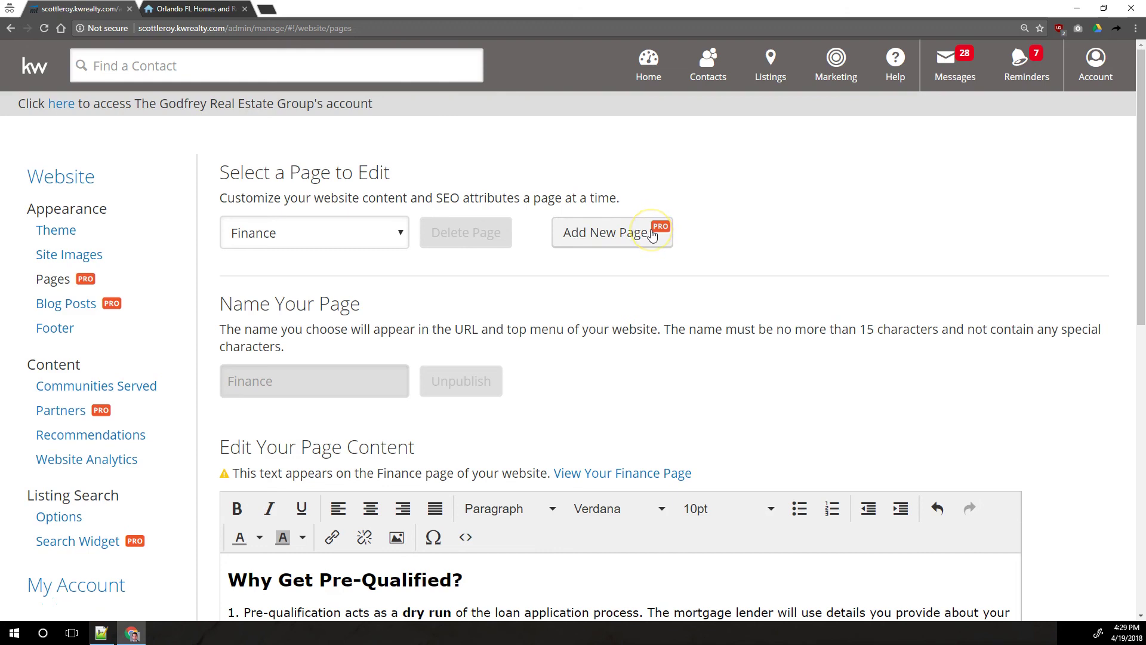
Start adding a new custom page, then cancel it.
click(652, 235)
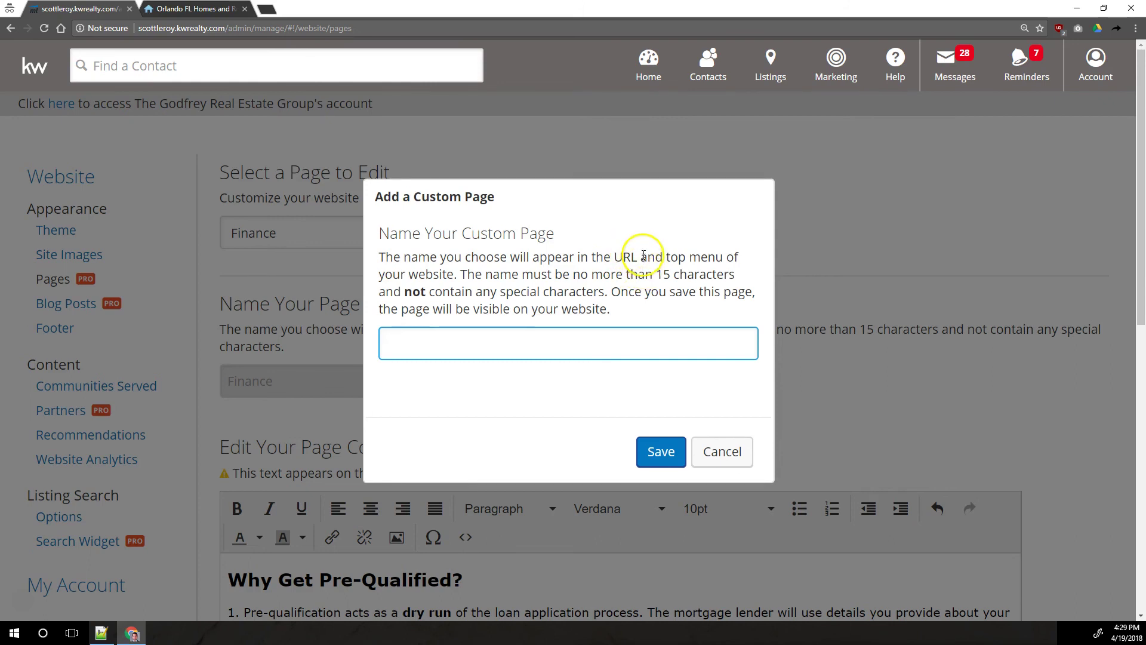
click(722, 450)
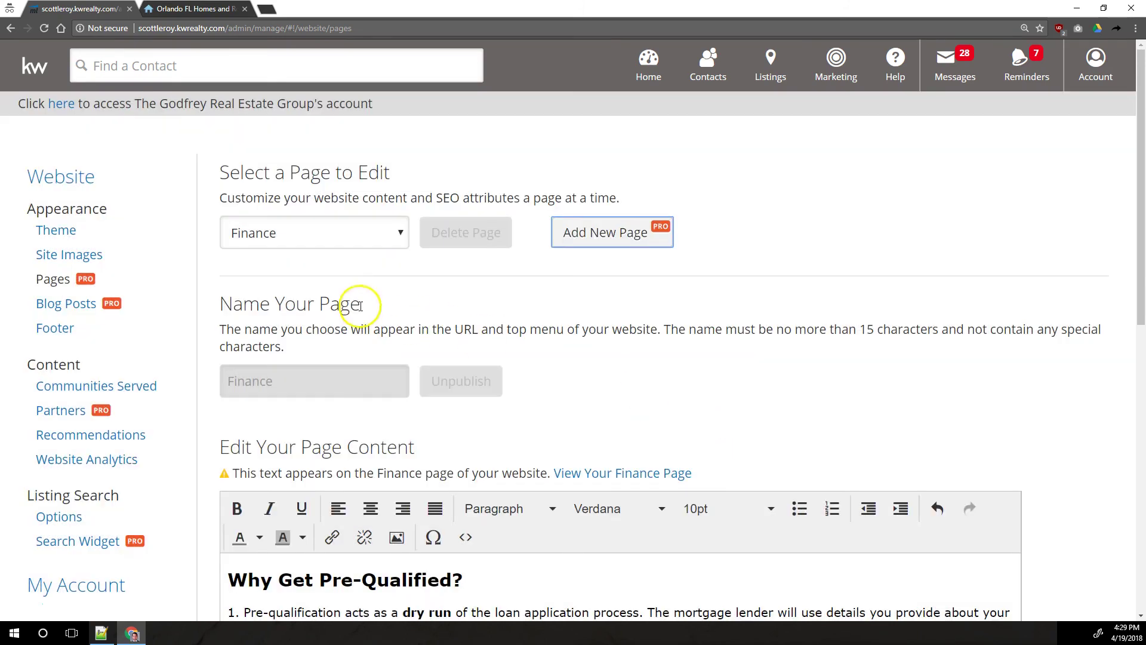
scroll(367, 281, down, 6)
scroll(371, 289, up, 6)
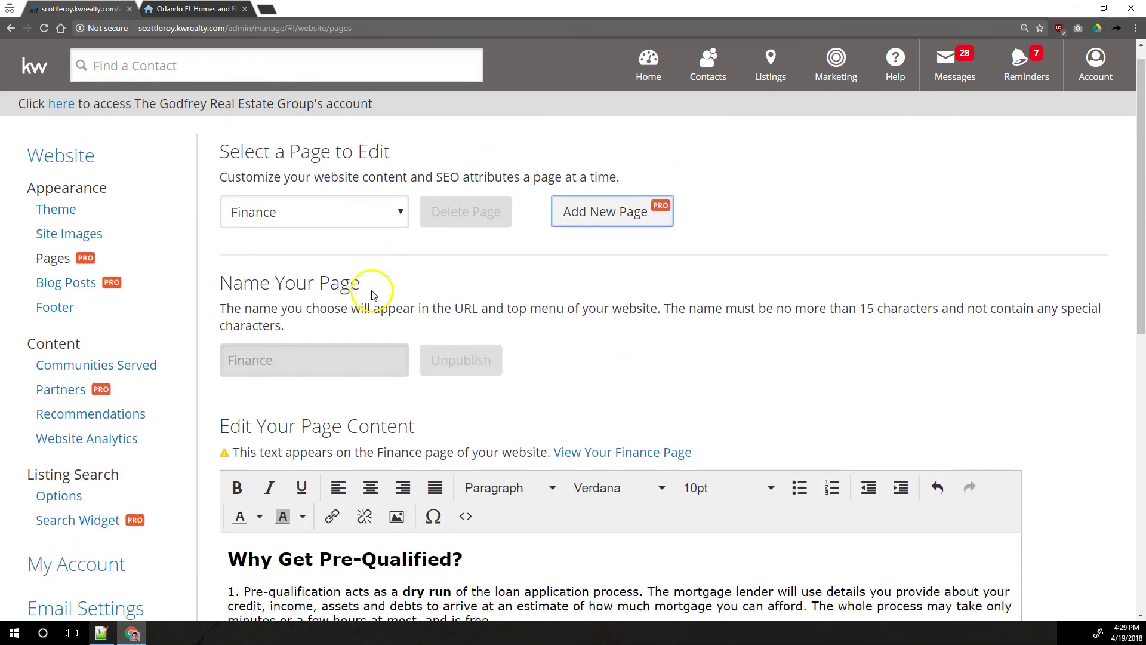
scroll(371, 290, down, 8)
scroll(382, 268, down, 2)
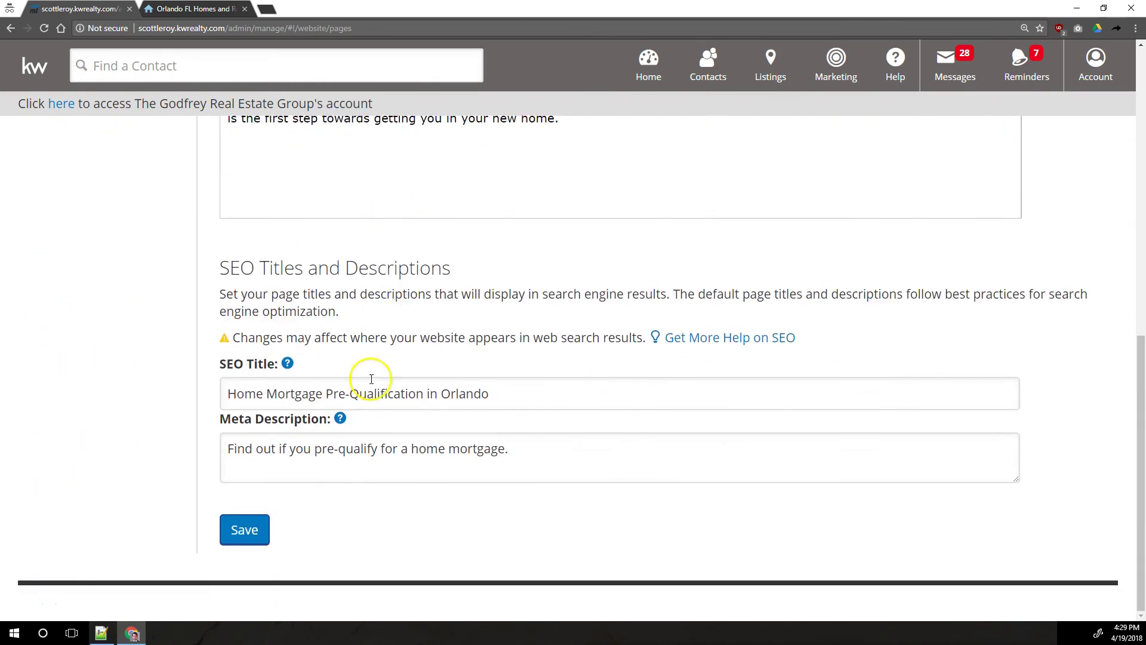
scroll(286, 456, up, 8)
scroll(287, 456, down, 8)
Save the Finance page with SEO title 'Home Mortgage Pre-Qualification in Orlando'.
scroll(406, 367, up, 10)
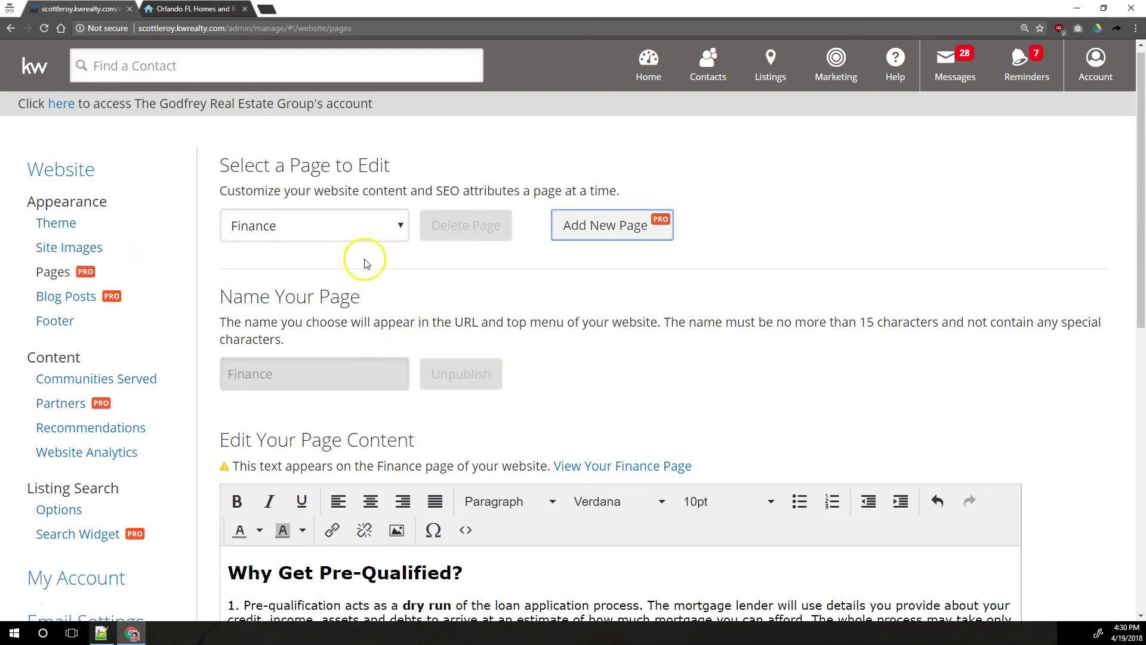
scroll(361, 257, down, 1)
scroll(353, 227, up, 2)
click(344, 232)
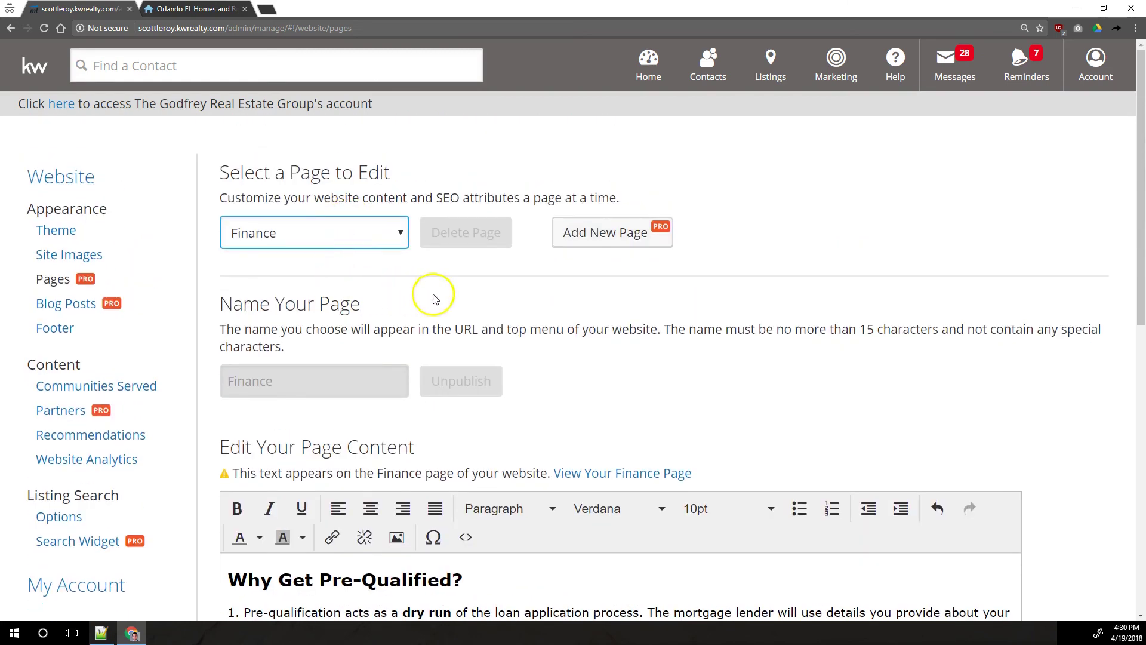
scroll(442, 292, down, 10)
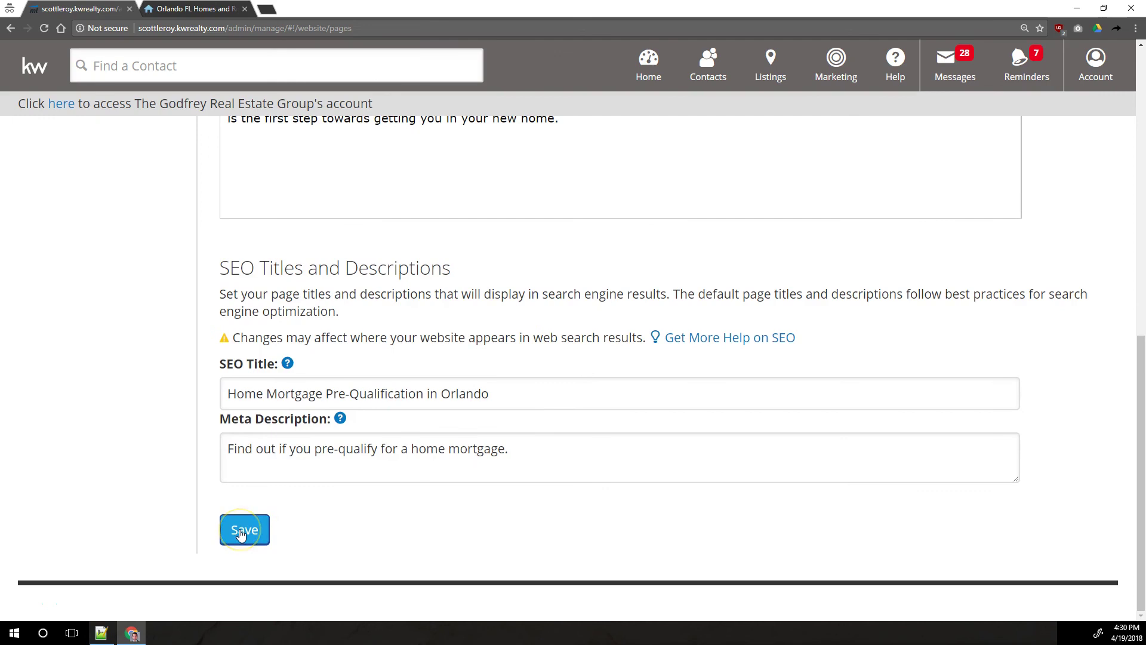
click(241, 531)
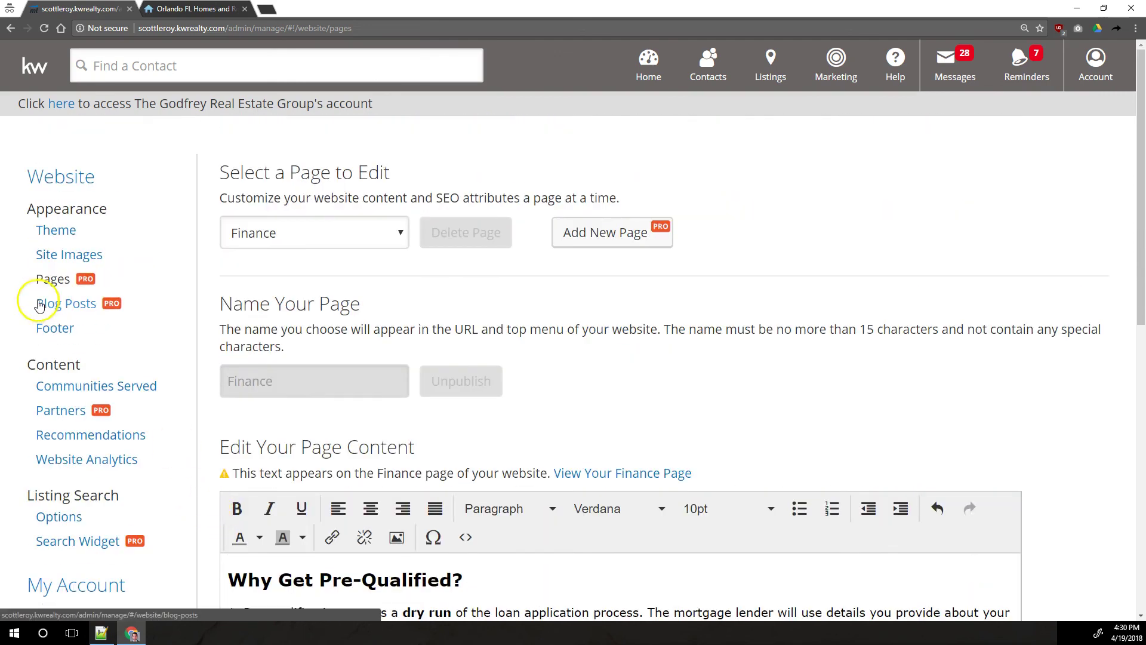
Go through Blog Posts to the Footer editor showing the ownership notice and TREC links.
click(59, 306)
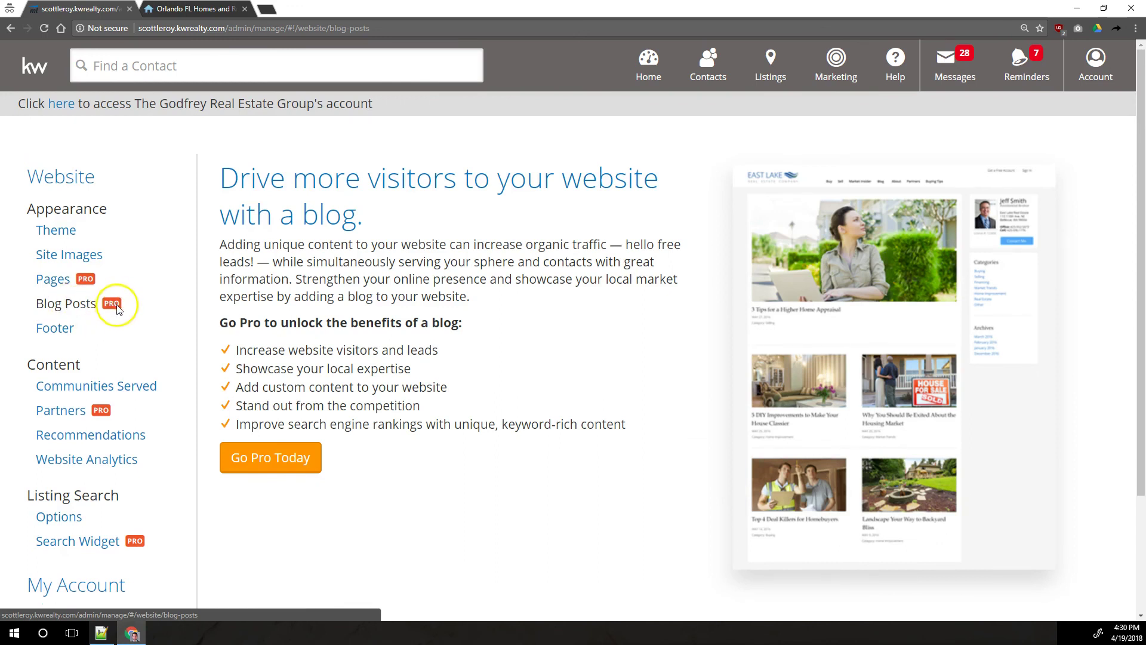
click(71, 327)
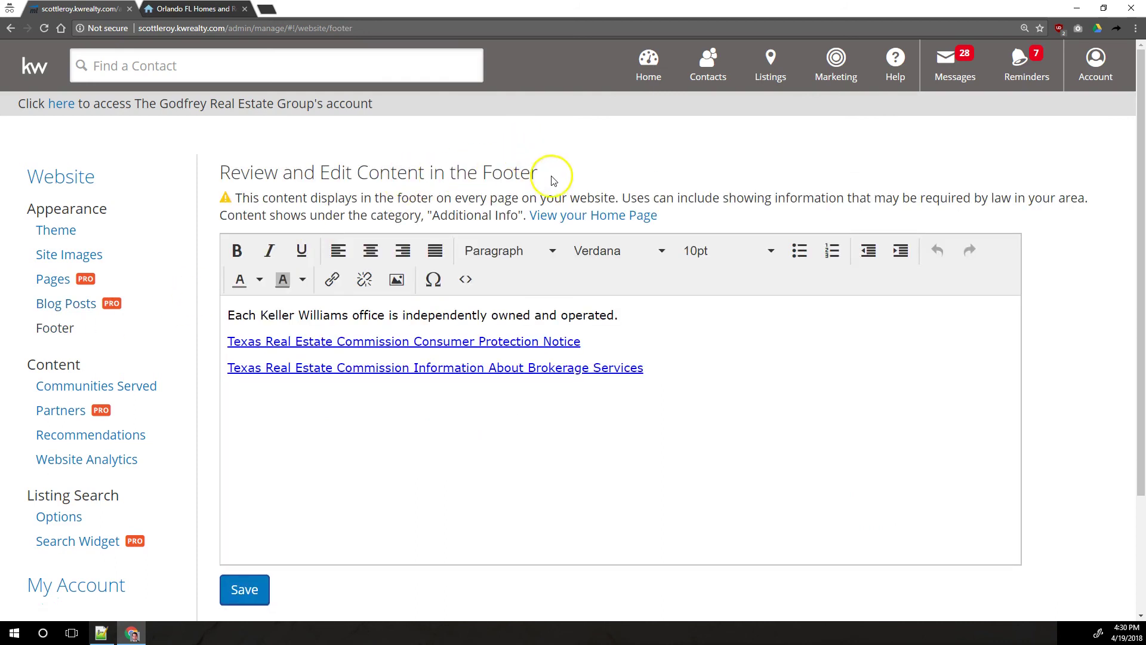
drag(617, 311, 193, 312)
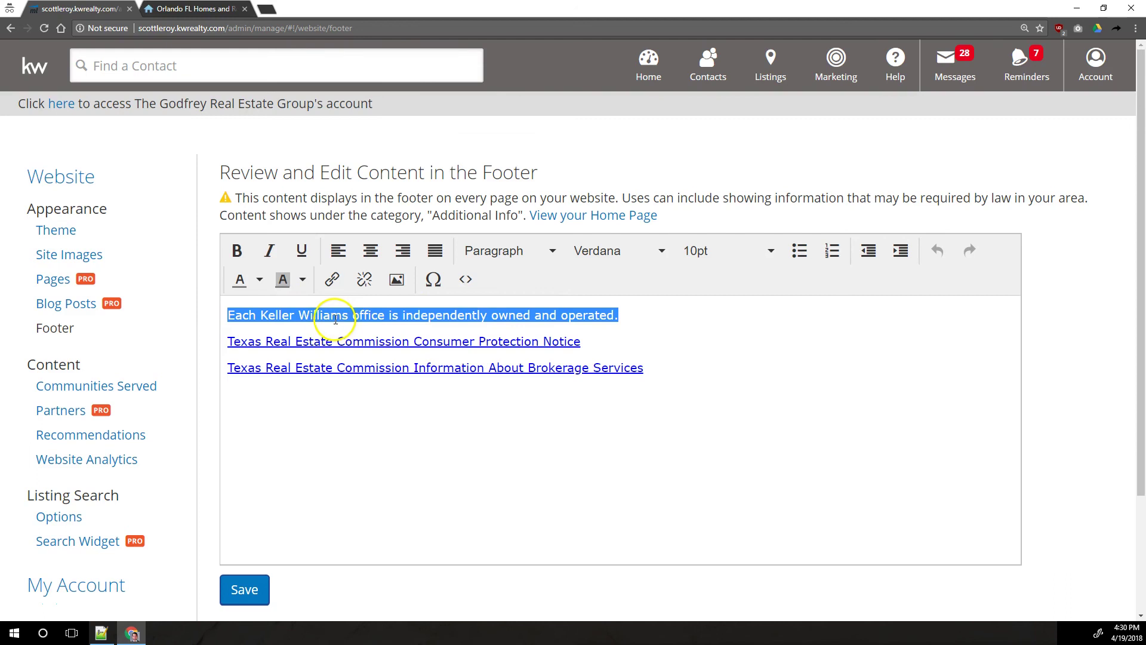
click(615, 313)
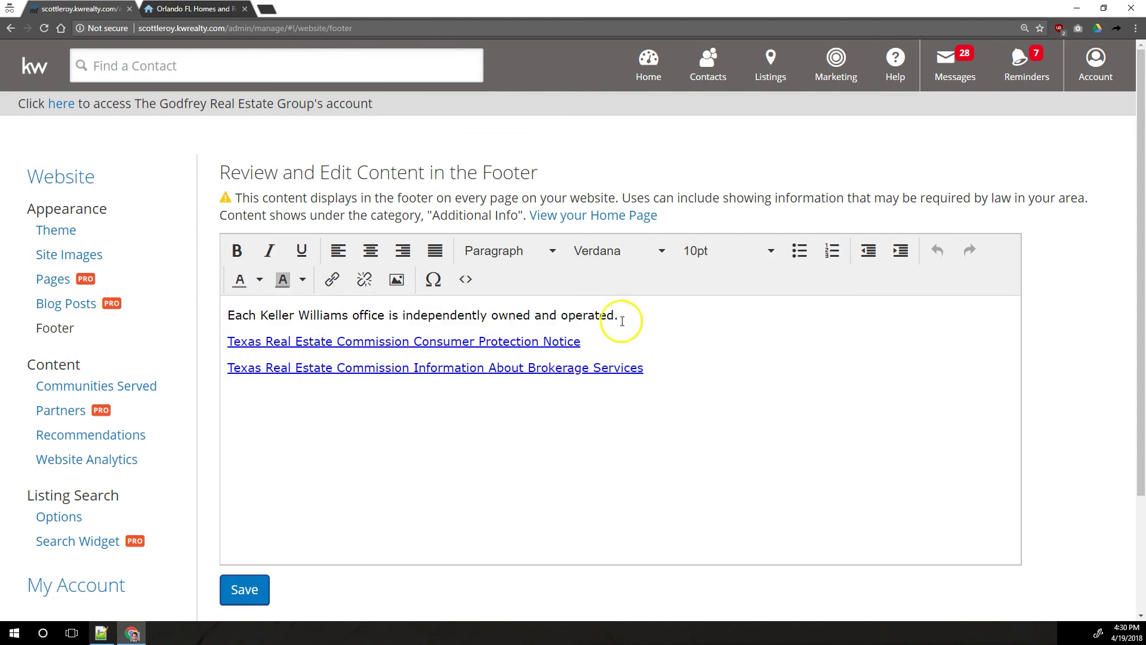
drag(621, 316, 216, 304)
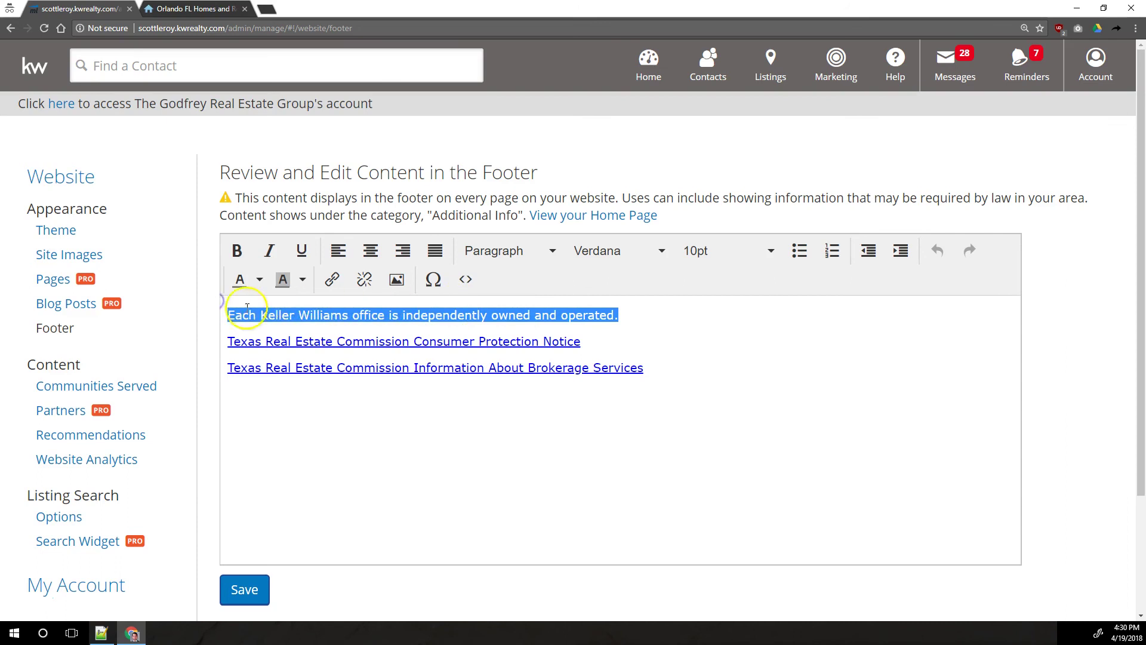
Select the Keller Williams ownership line in the live site's footer, then return to the admin editor.
click(191, 8)
scroll(384, 477, down, 10)
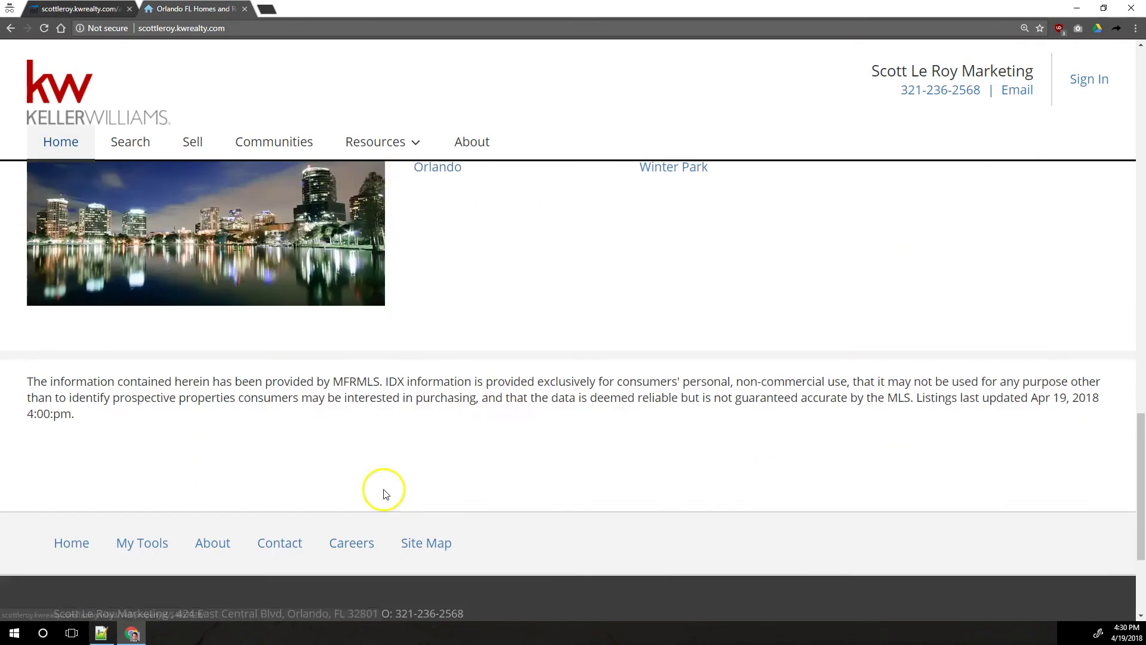
scroll(384, 494, down, 4)
drag(112, 467, 56, 428)
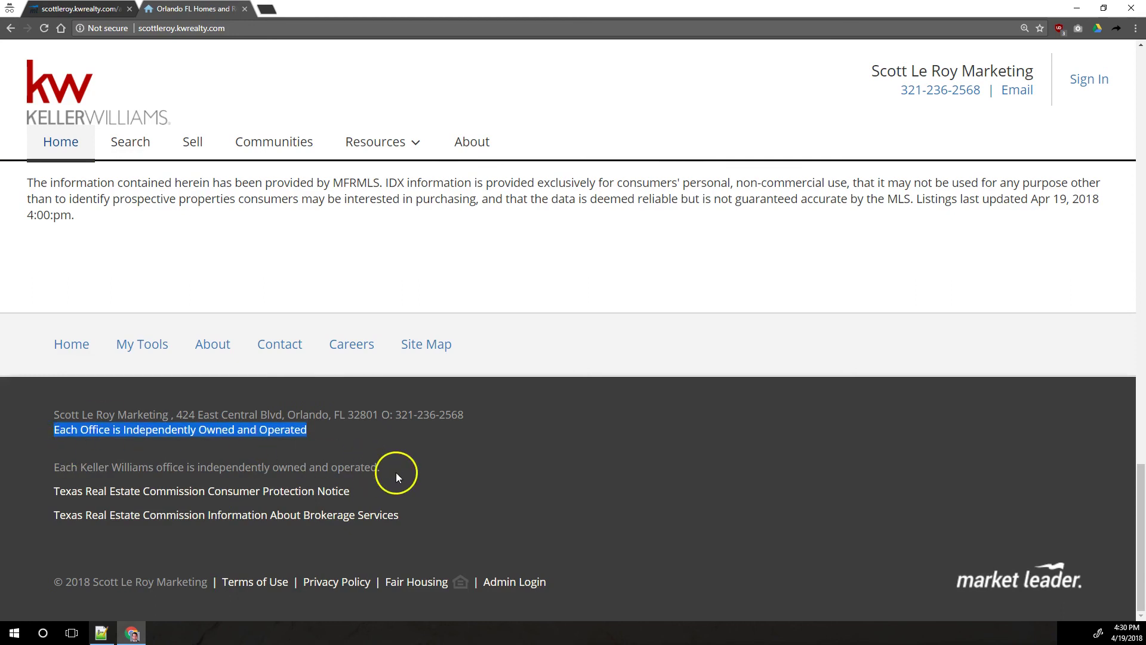
drag(379, 465, 39, 473)
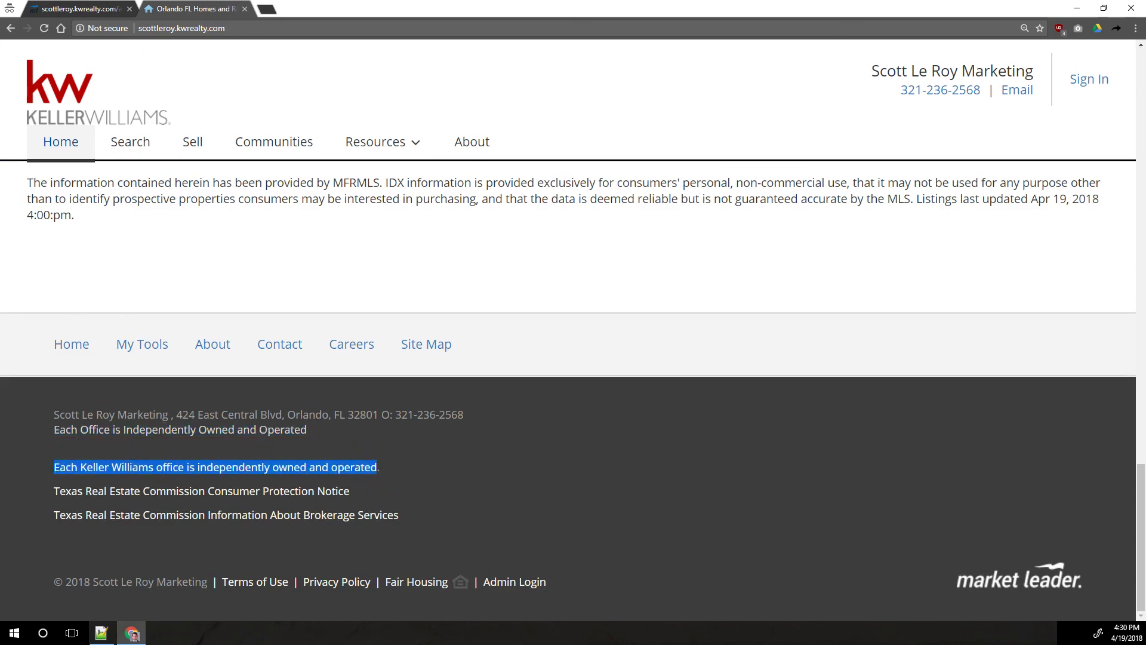
click(90, 9)
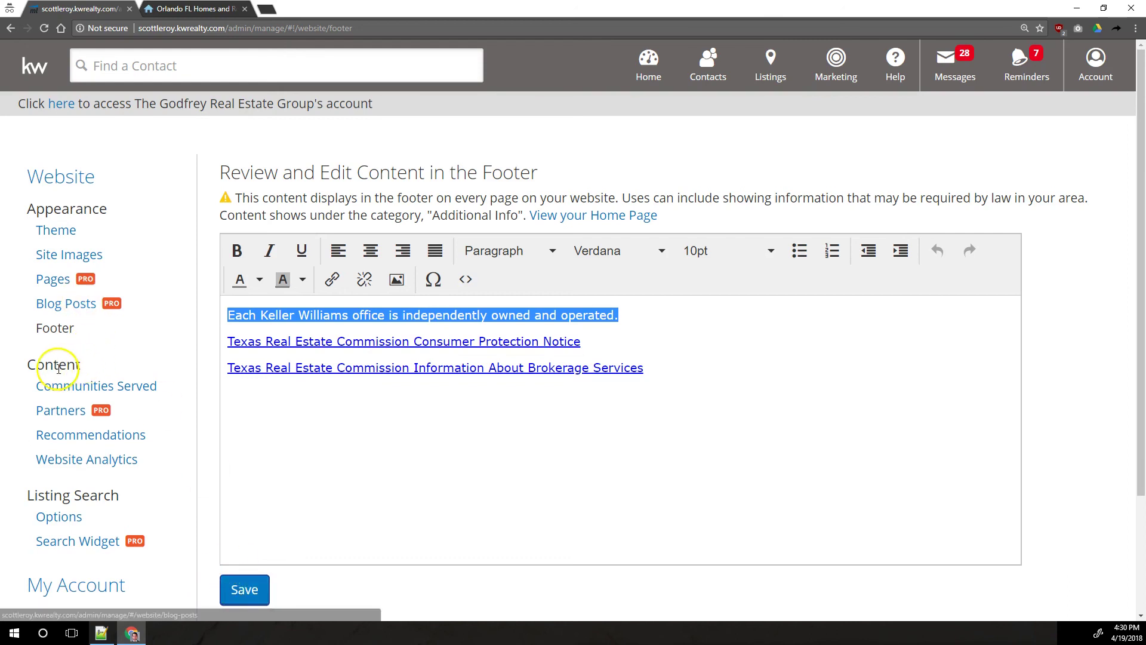
Open the Communities Served list (Orlando, Winter Park) and start a new community.
click(72, 391)
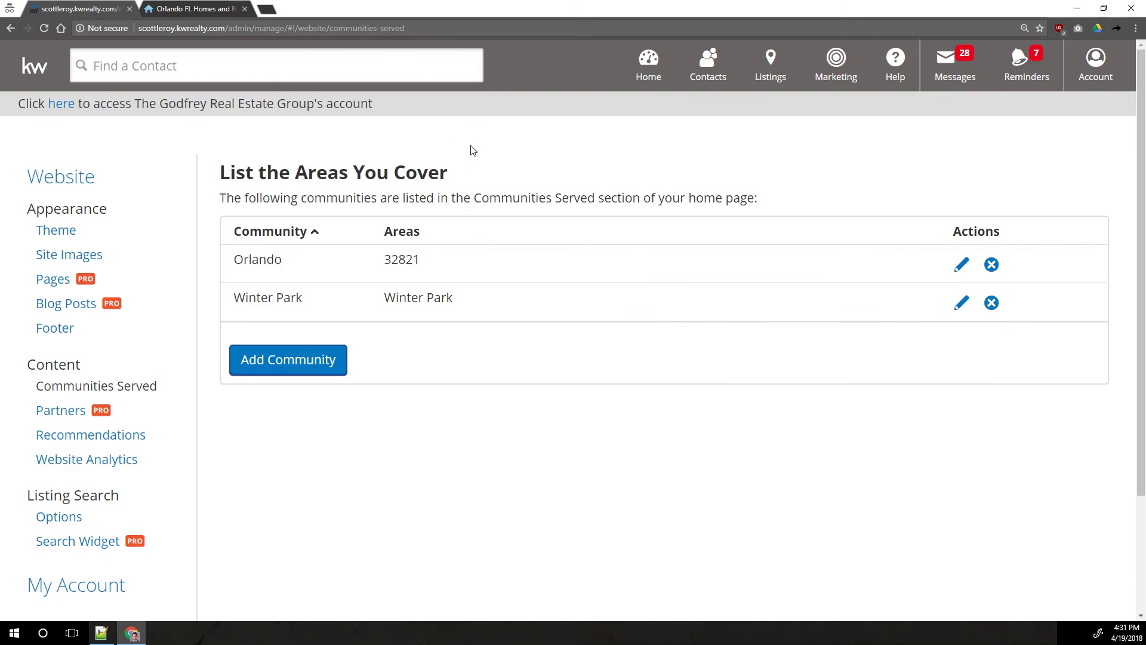
click(301, 364)
Pick Sabal Bay from the area autocomplete for the community Test.
click(451, 197)
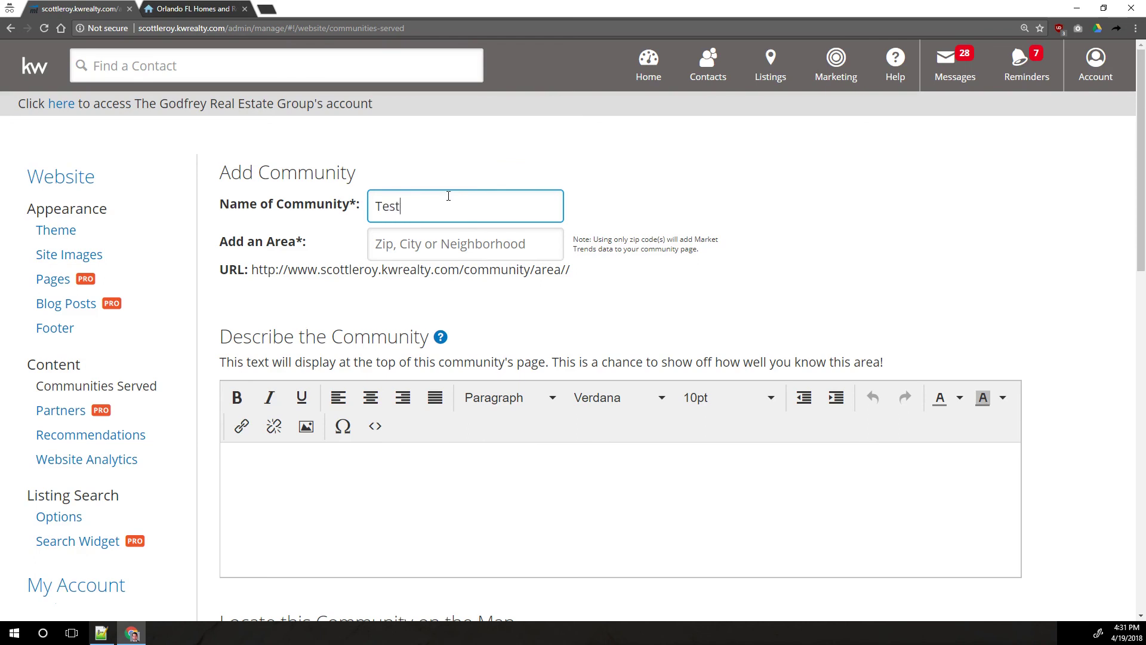
click(453, 251)
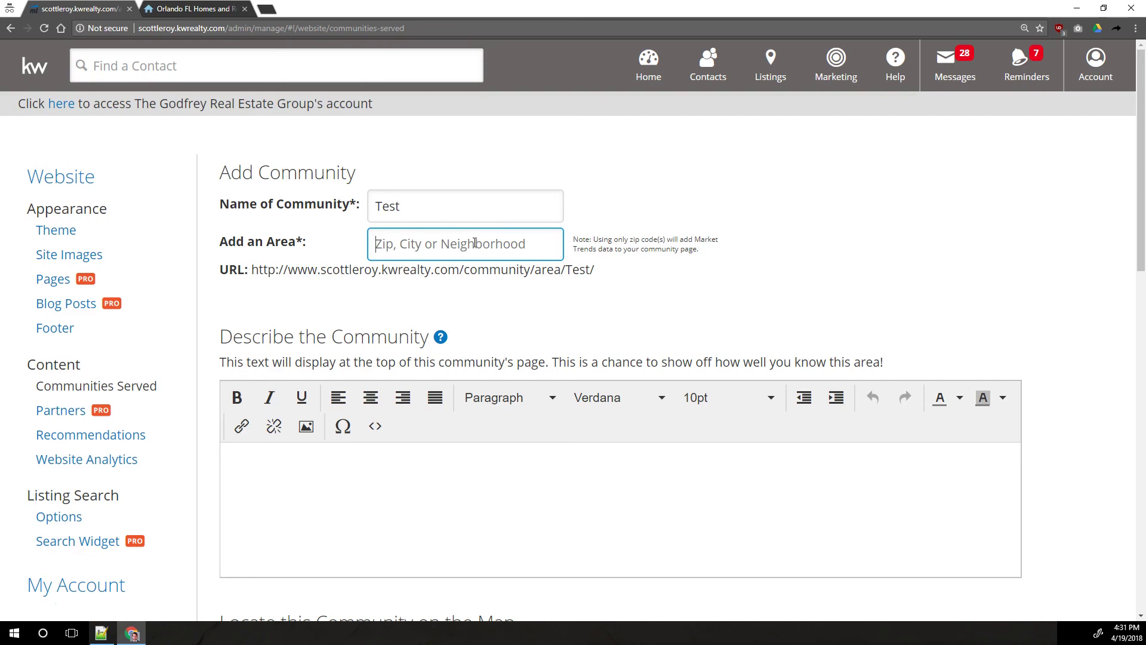
text(Tuls)
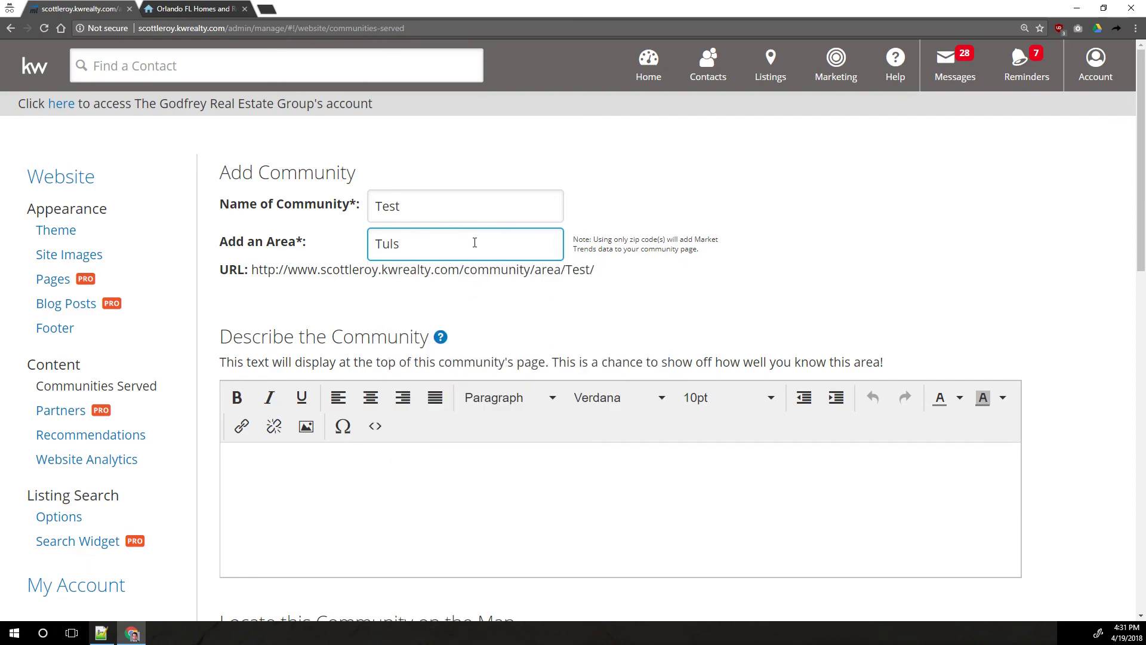
key(BackSpace)
key(BackSpace)
text(sa)
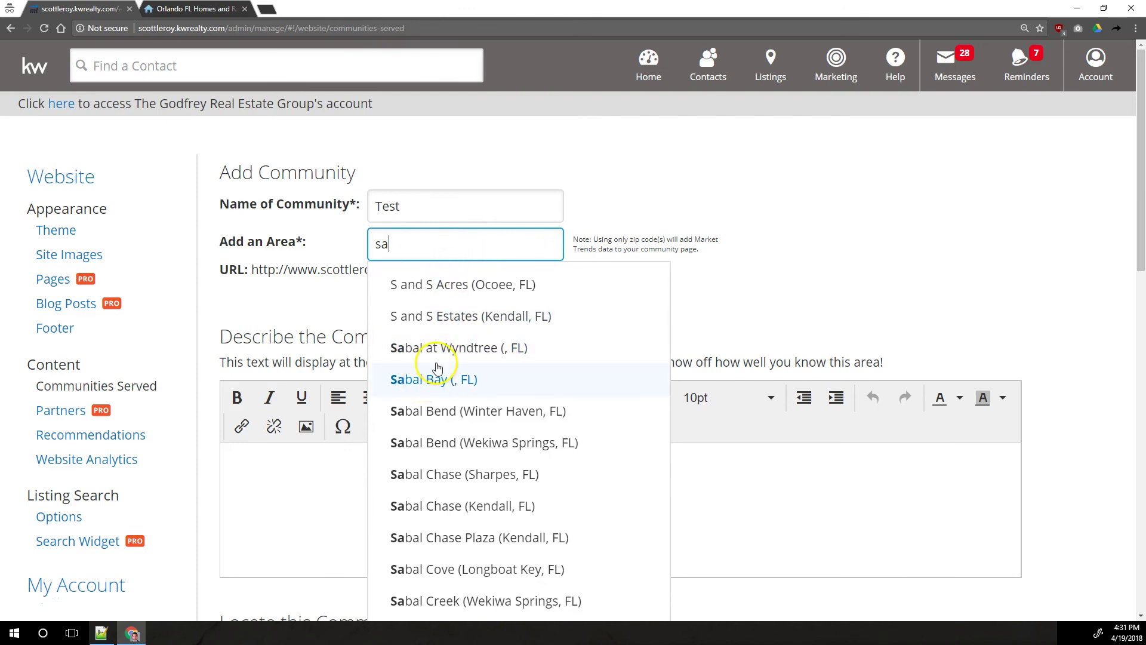
click(432, 380)
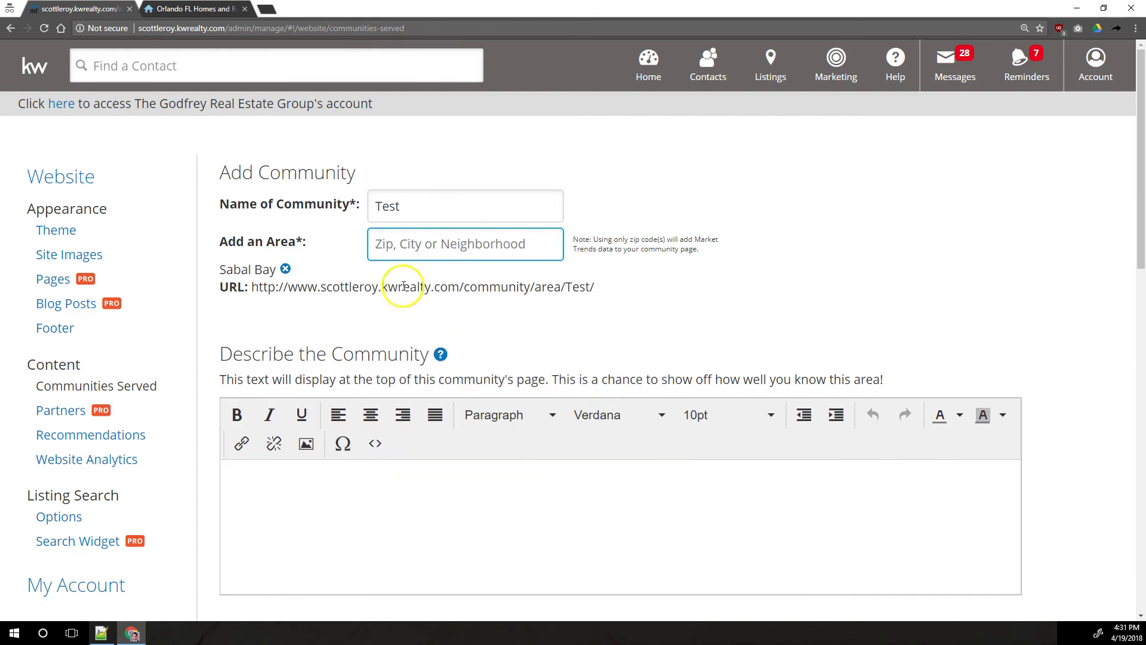
Remove the Sabal Bay tag from the community's areas.
double_click(230, 271)
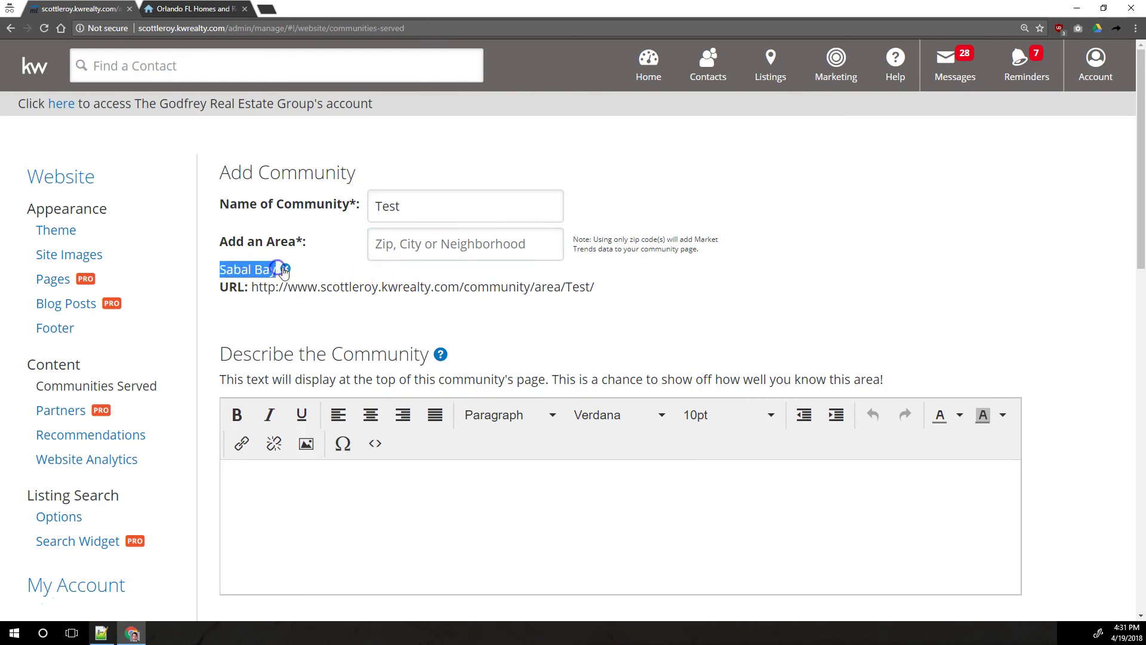
click(412, 232)
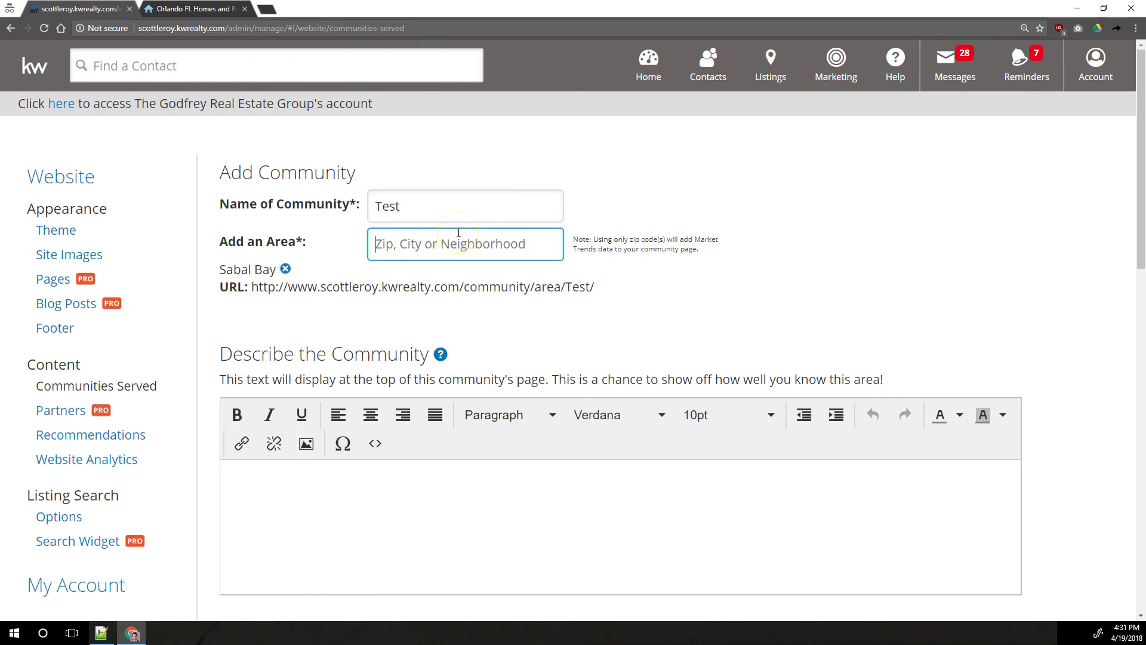
double_click(384, 205)
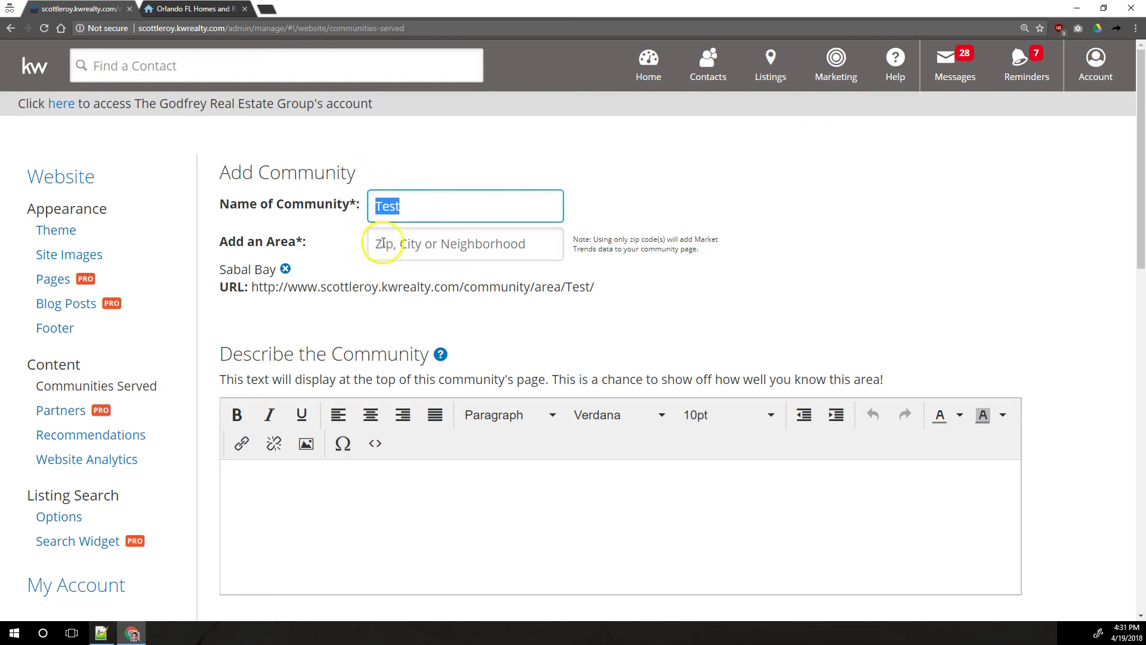
scroll(395, 290, down, 10)
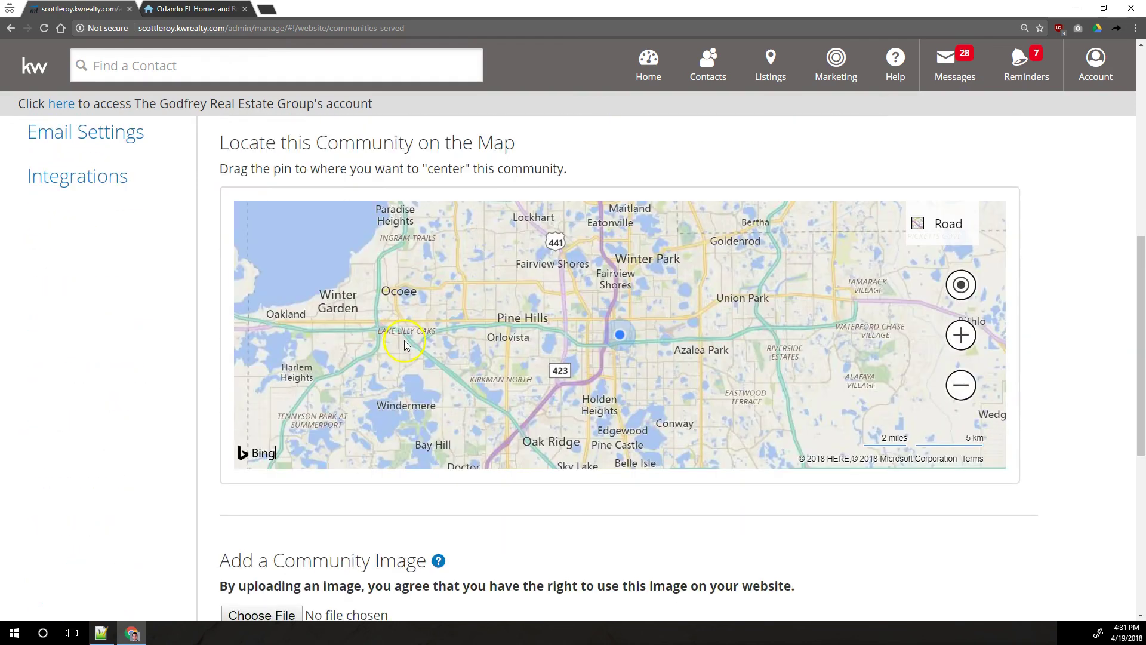
scroll(422, 387, up, 10)
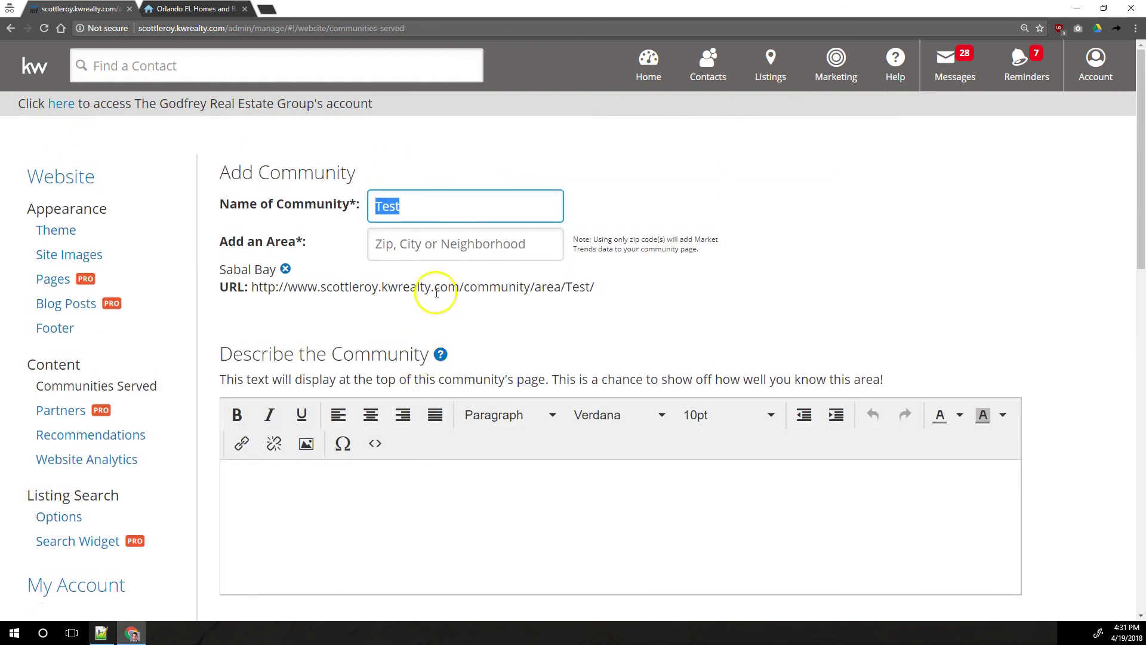
scroll(394, 298, down, 2)
click(386, 409)
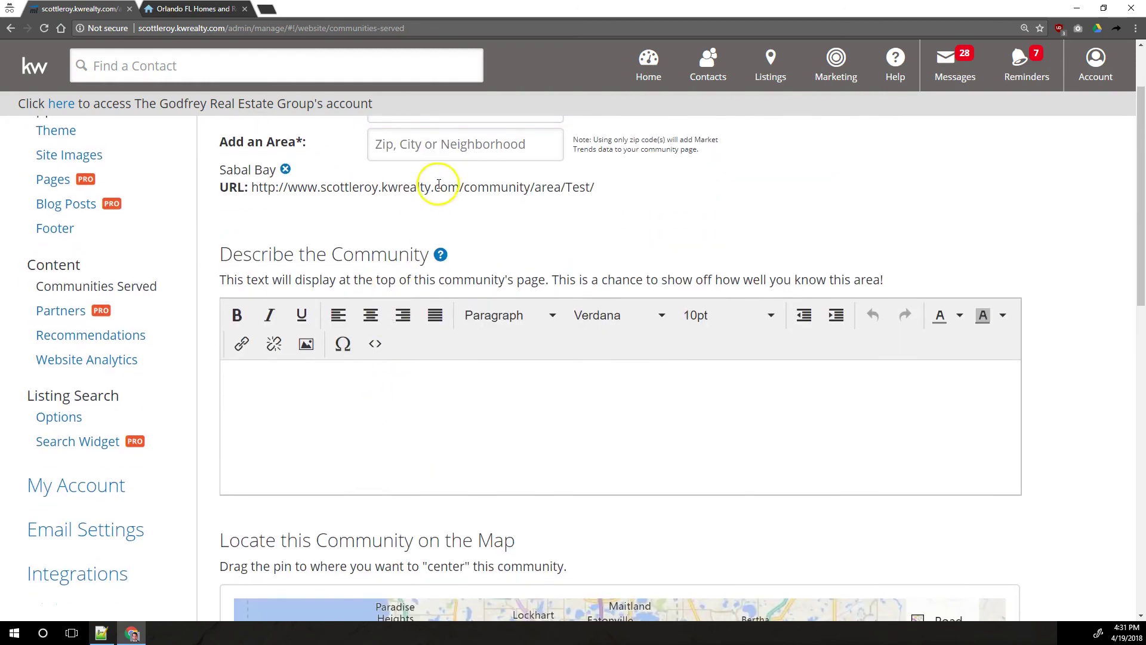
click(458, 383)
scroll(529, 258, up, 2)
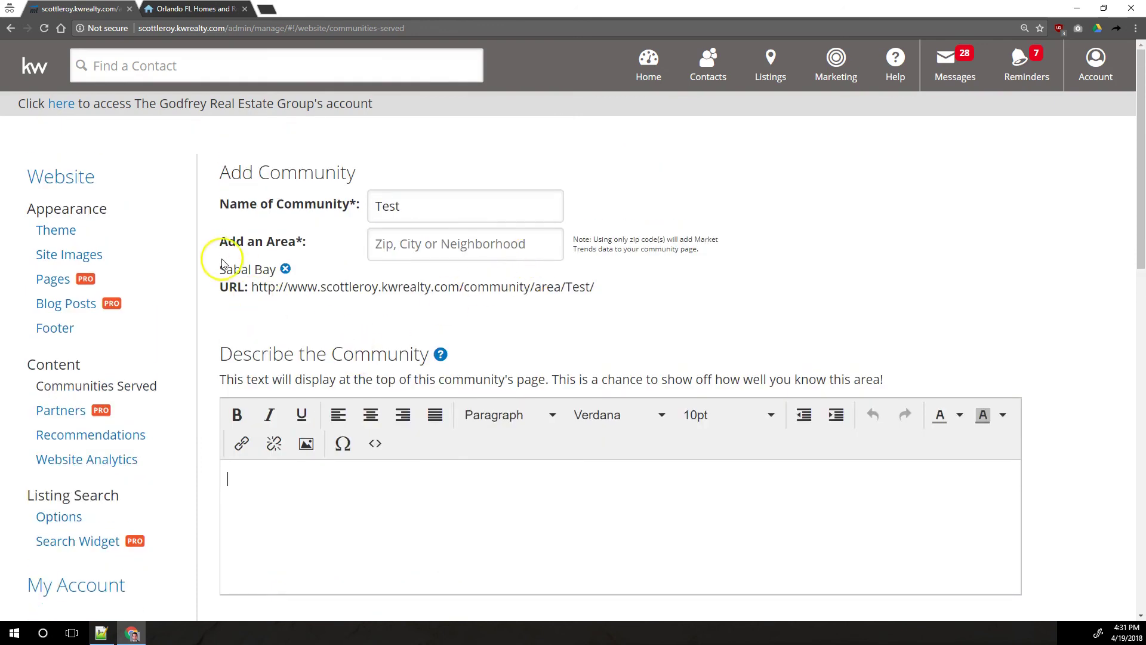
drag(209, 270, 275, 268)
click(286, 269)
Paste 'Sabal Bay, FL' into the community description.
click(388, 475)
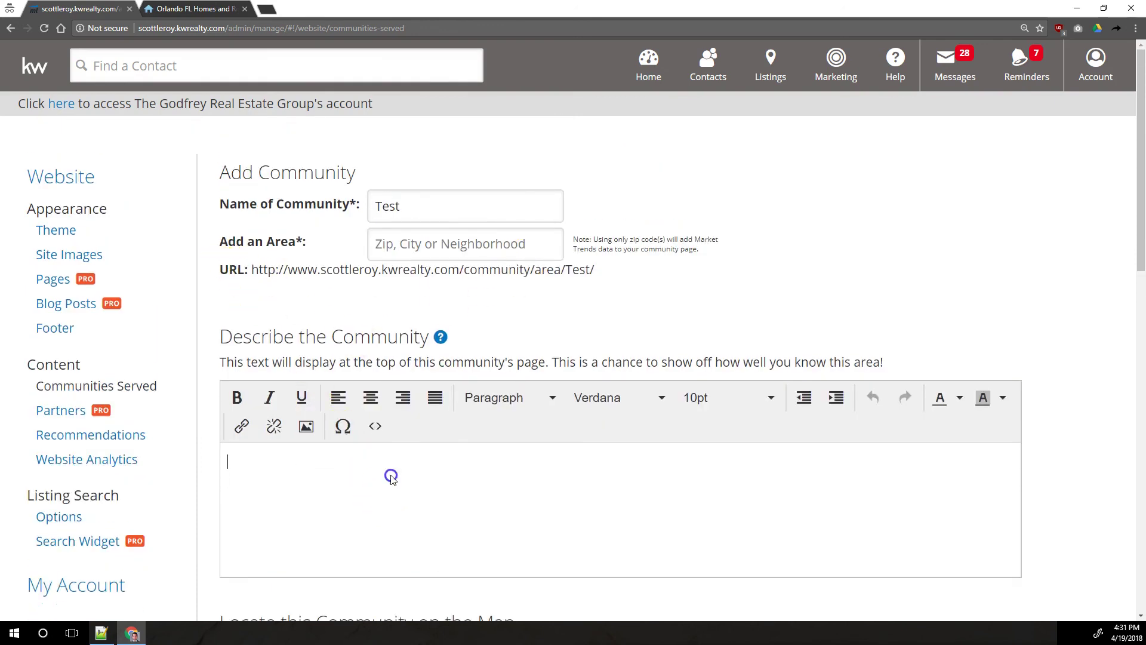
text(The content and links in this email will answer nearly all questions you may have. Please take your time familiarizing yourself with this information.)
key(ctrl+a)
key(BackSpace)
drag(387, 463, 168, 467)
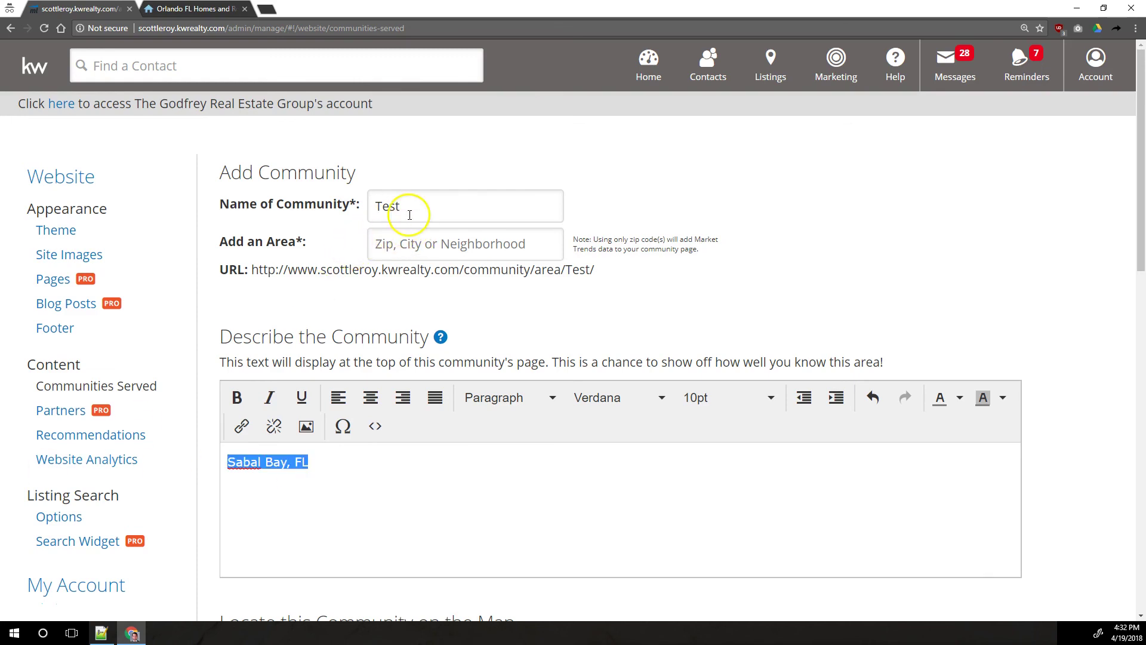
Search 'sabal' in the area field and re-add Sabal Bay as the area.
drag(418, 208, 358, 212)
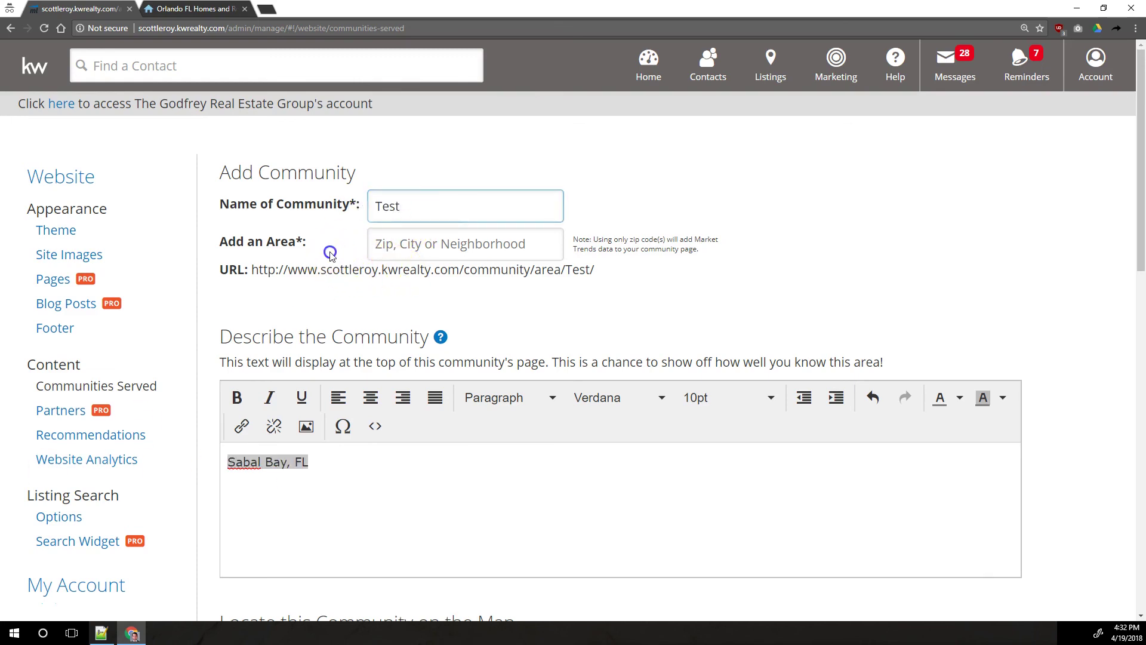
click(438, 246)
text(saba)
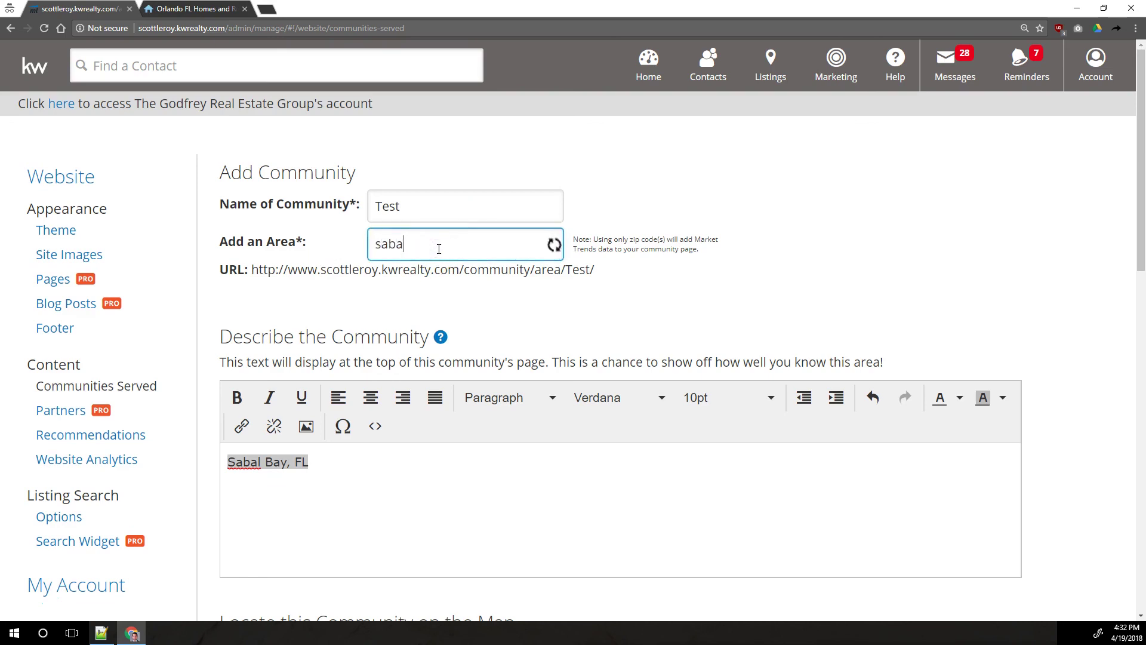
text(l)
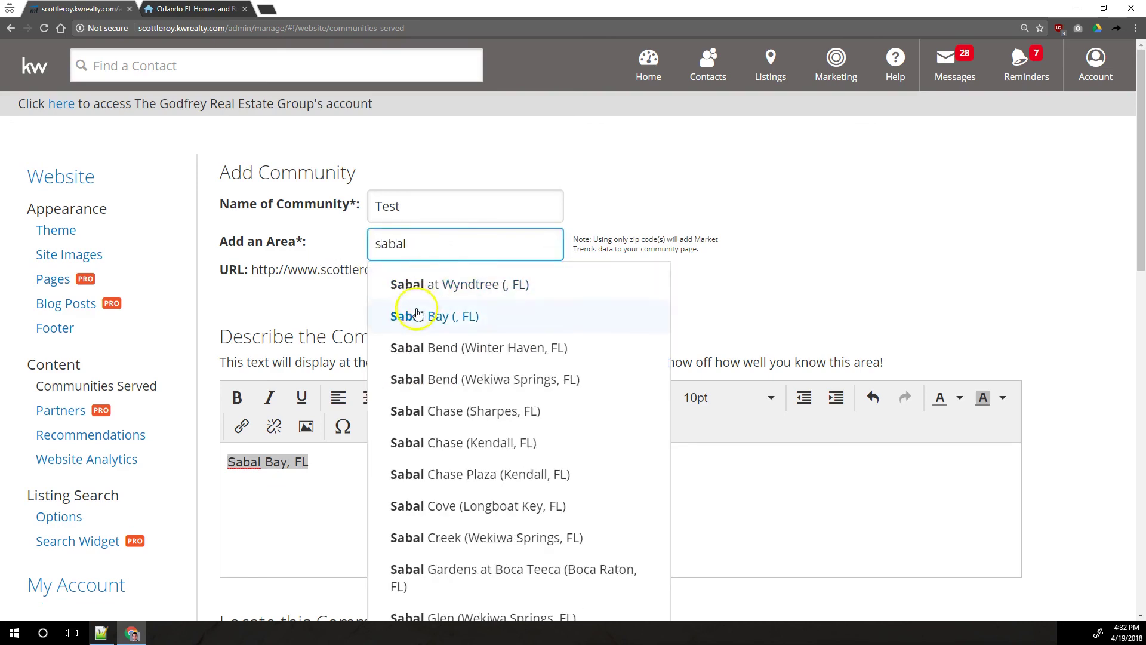
click(418, 314)
Recentre the community map on Richmond and click into the empty SEO Title and Meta Description.
scroll(417, 333, down, 7)
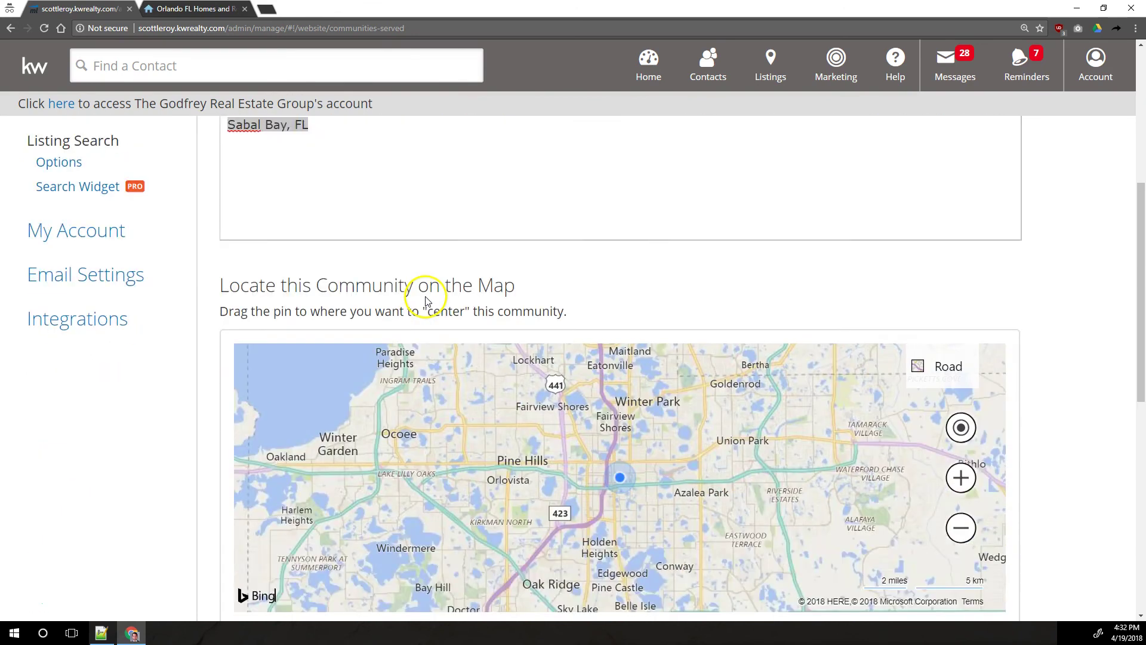
drag(687, 373, 804, 372)
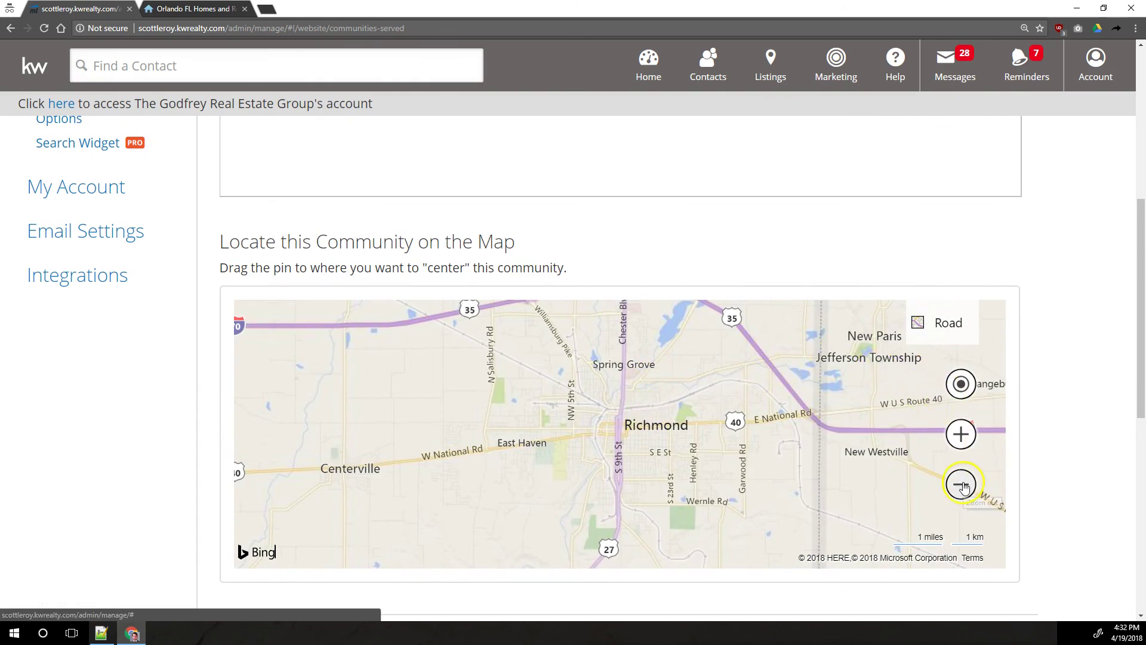
scroll(1085, 365, down, 5)
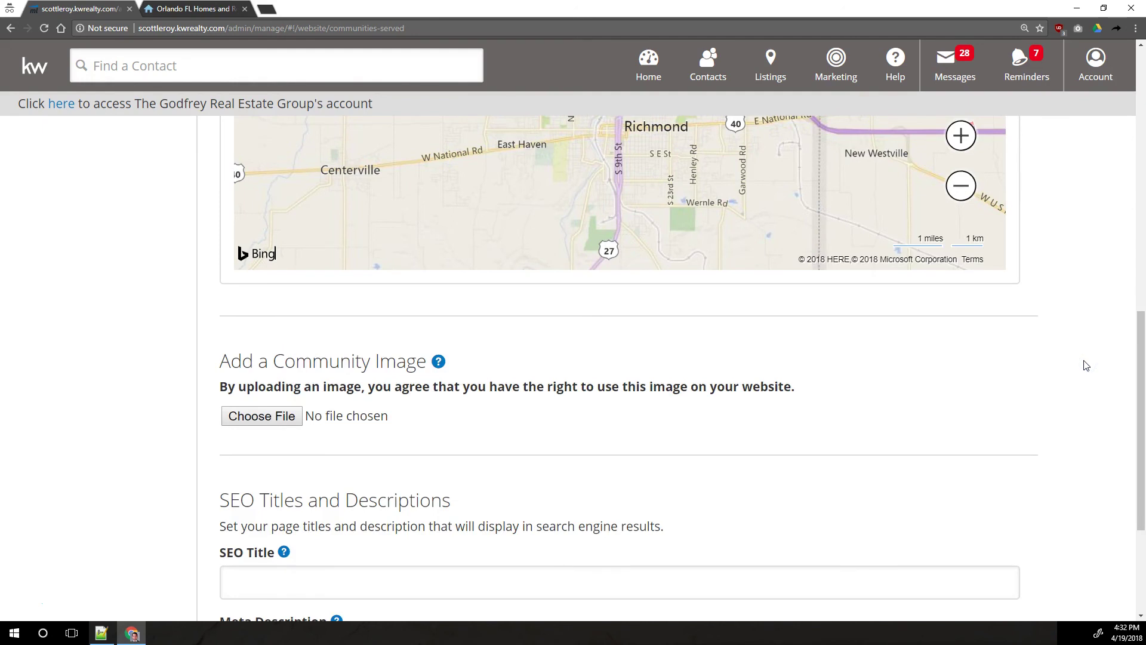
scroll(1086, 365, down, 2)
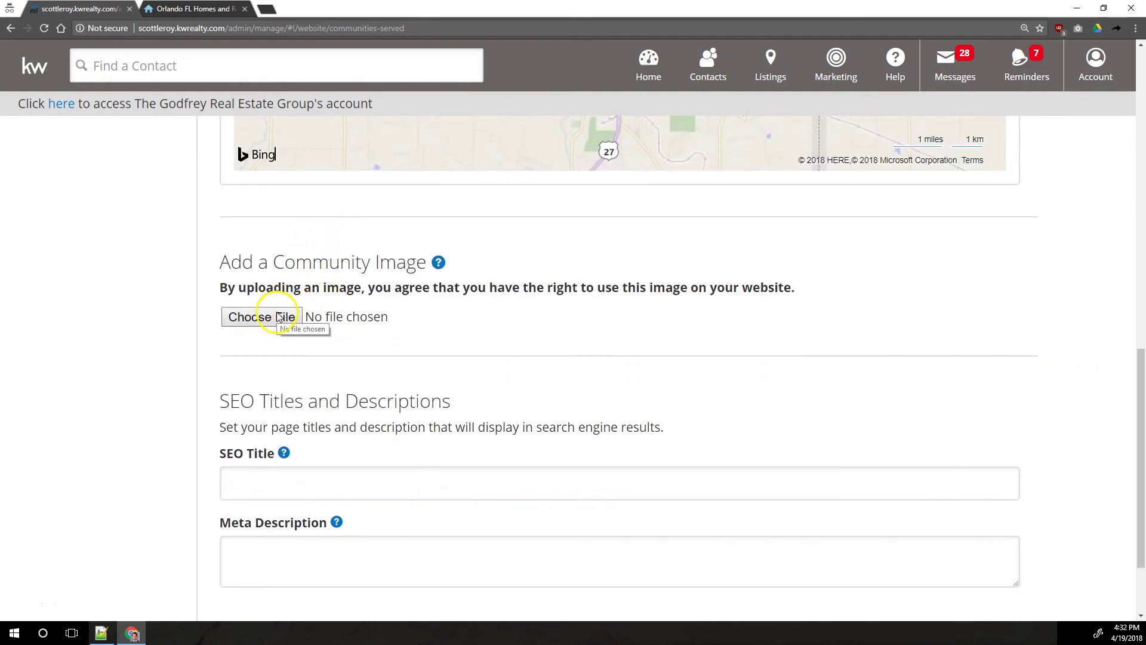
scroll(302, 286, down, 2)
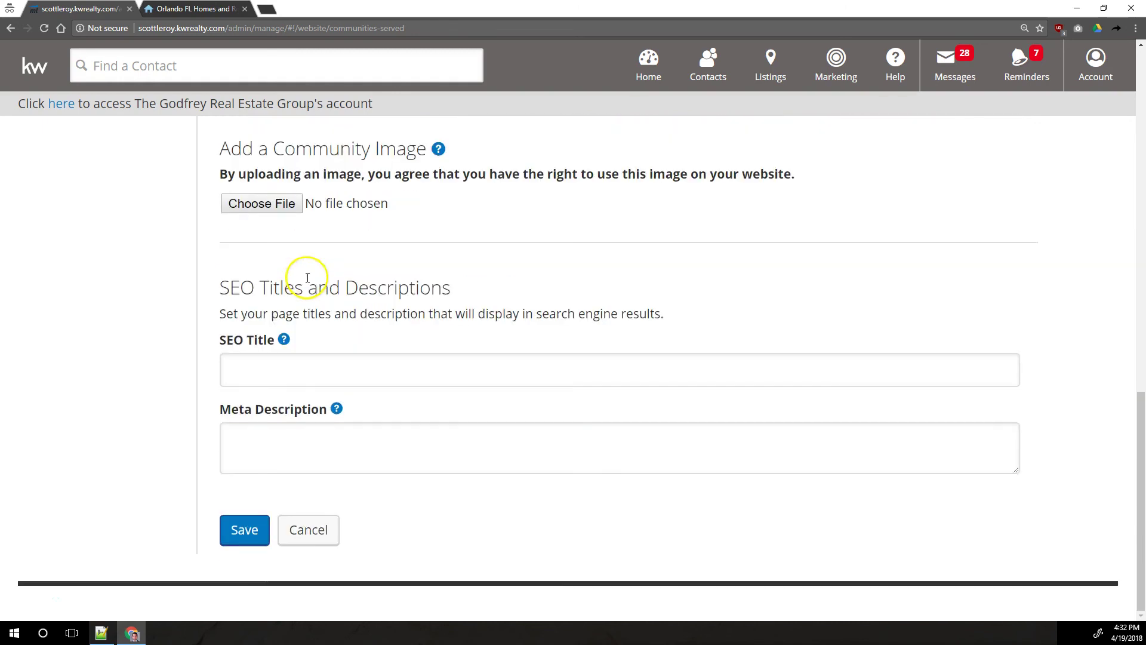
click(269, 376)
click(266, 445)
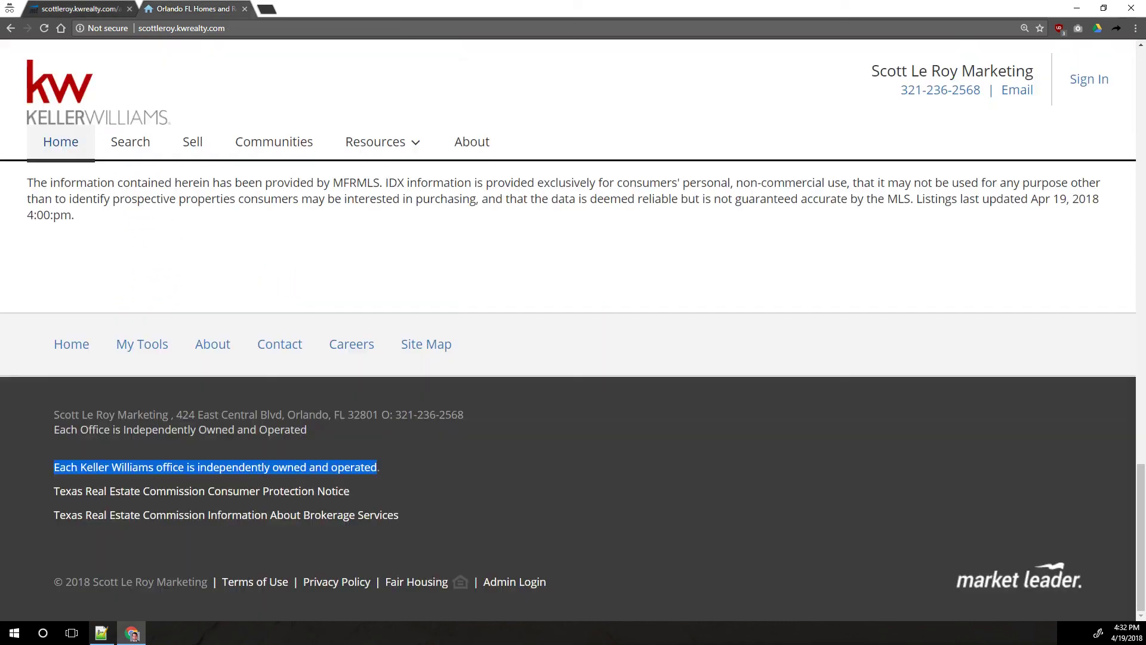
scroll(301, 298, up, 10)
scroll(608, 340, down, 3)
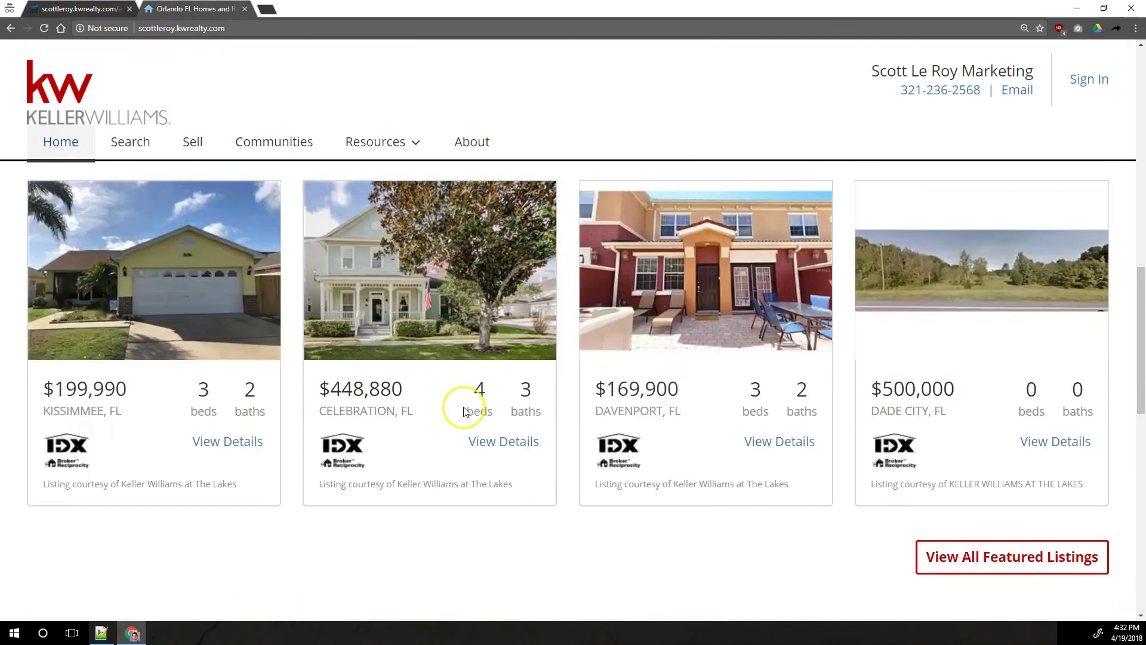
scroll(464, 406, up, 15)
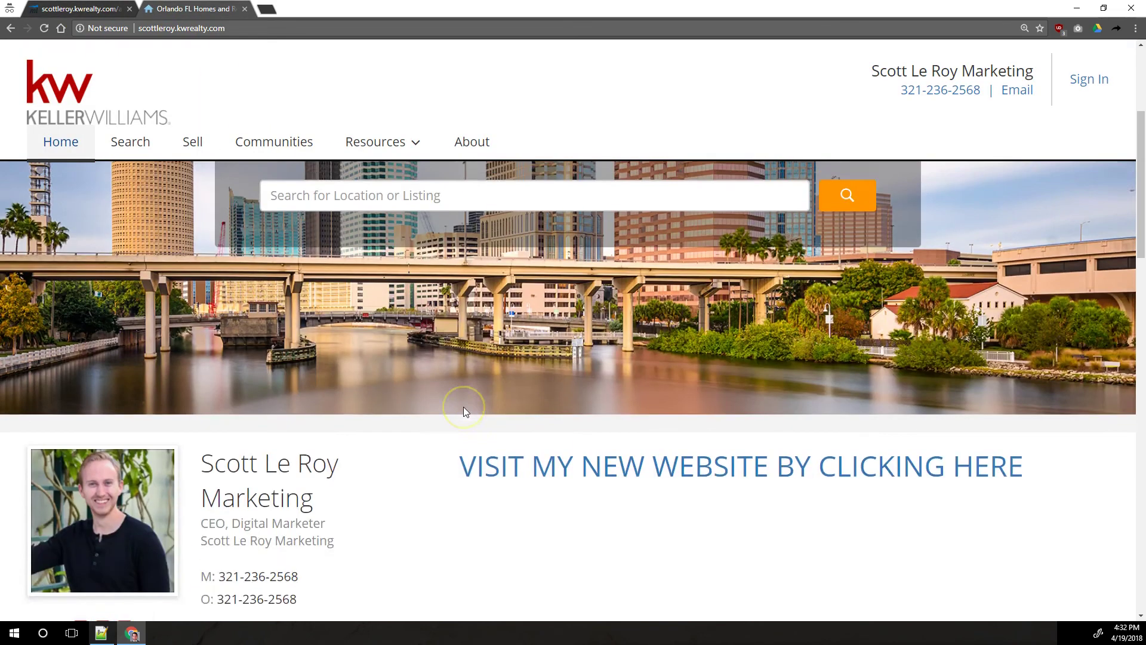
scroll(463, 406, down, 3)
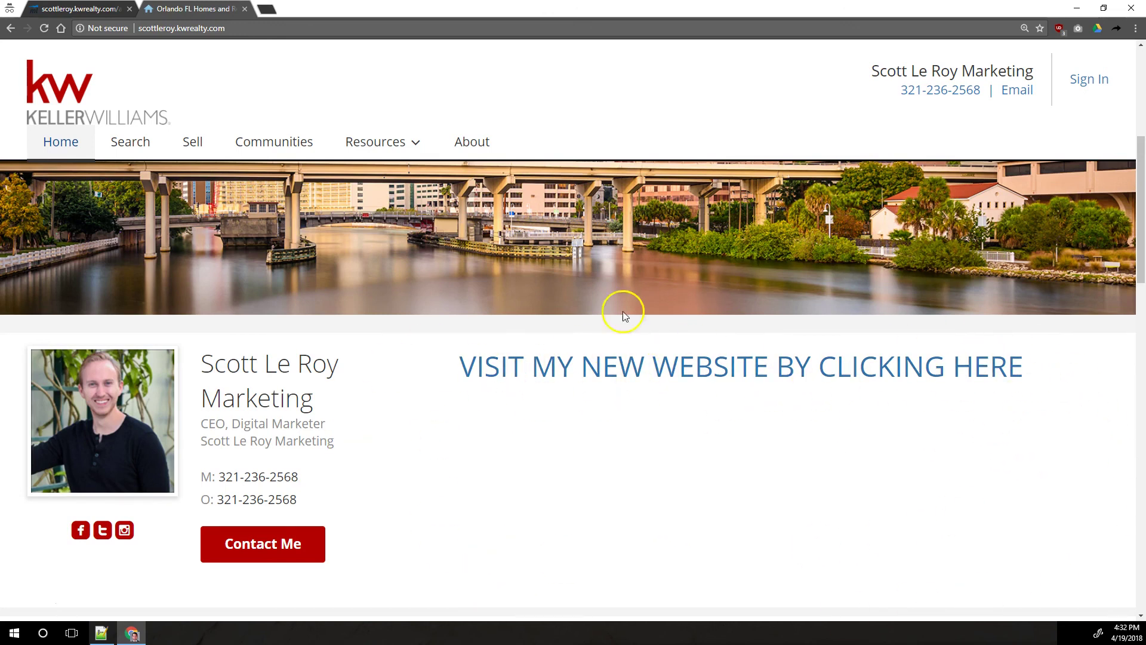
scroll(719, 474, up, 5)
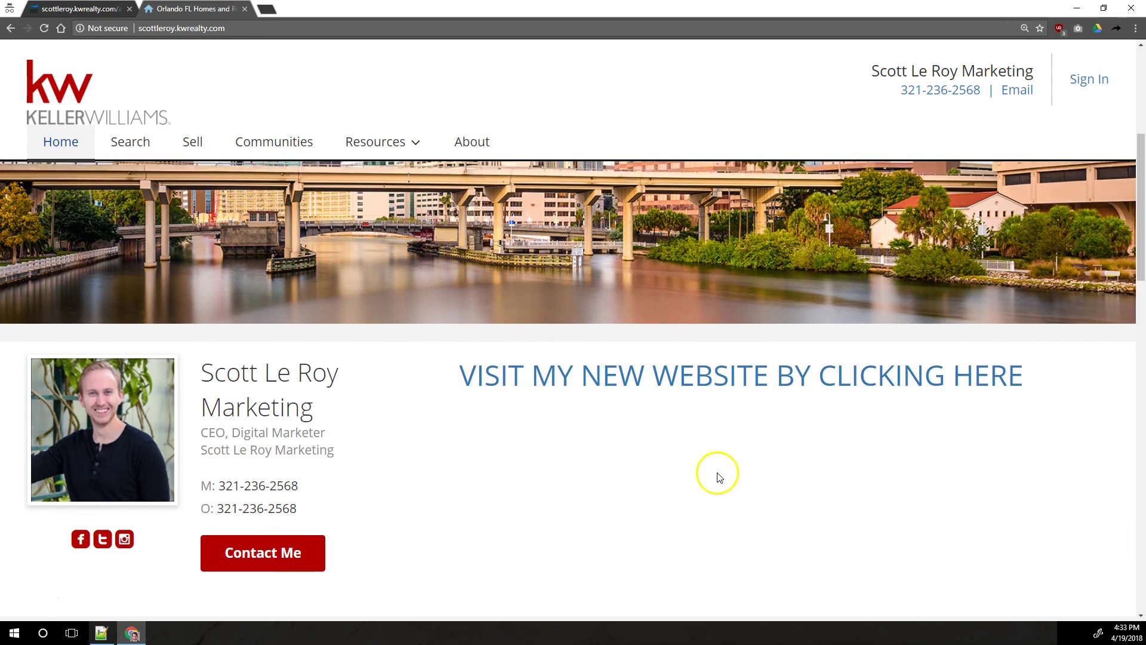
scroll(356, 530, down, 3)
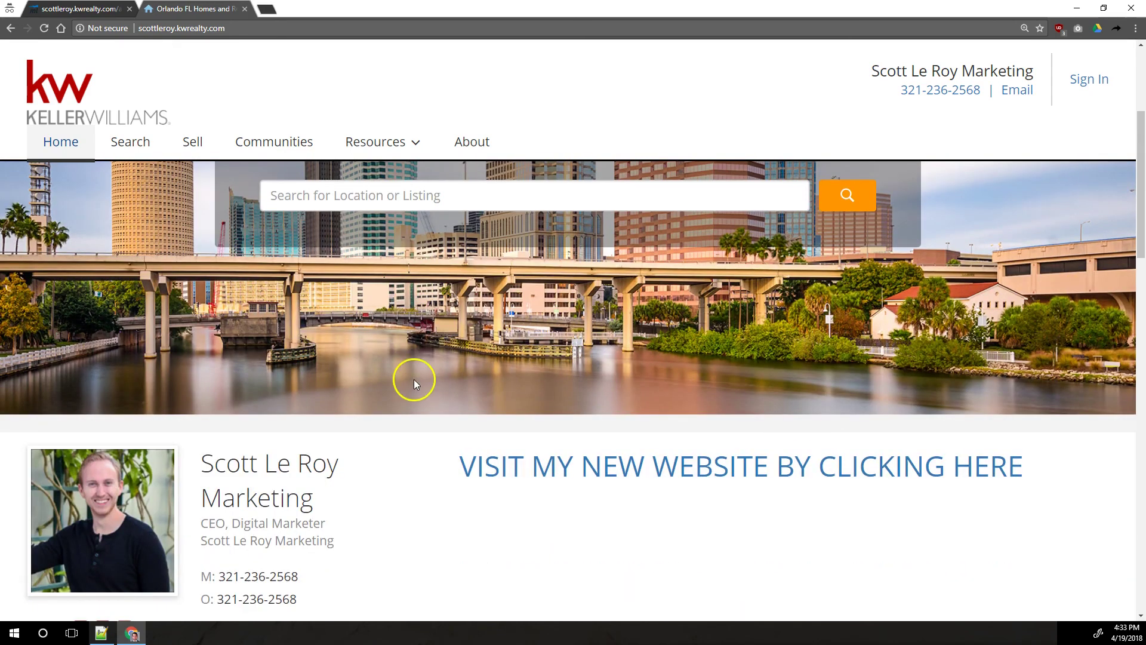
scroll(414, 378, down, 10)
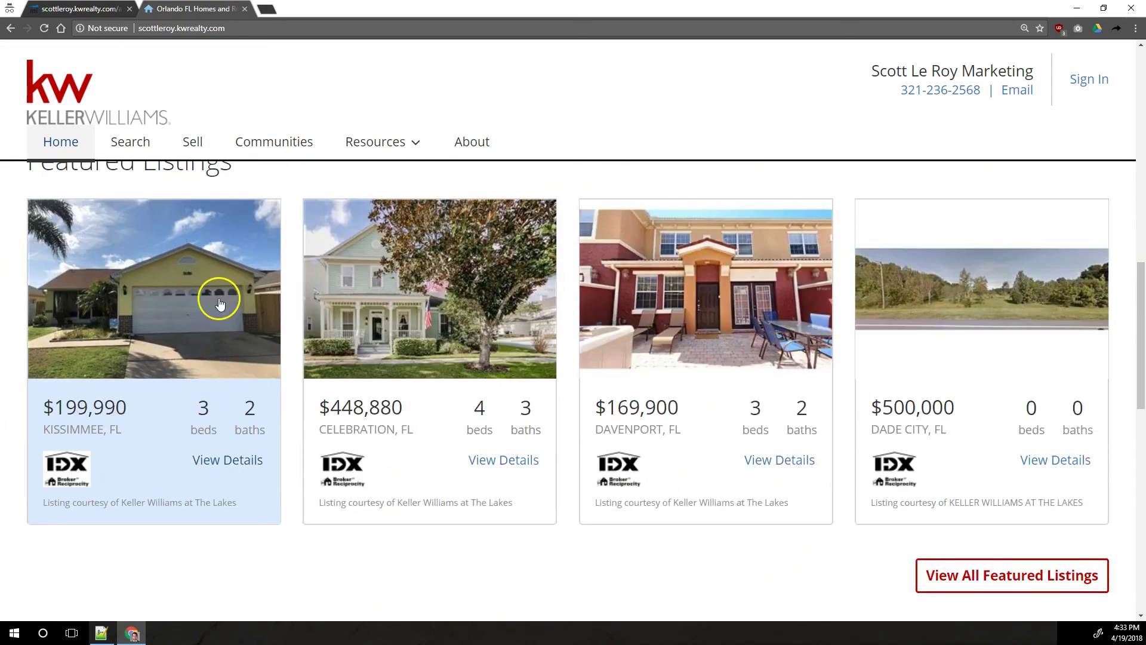
scroll(218, 302, down, 3)
scroll(219, 302, up, 13)
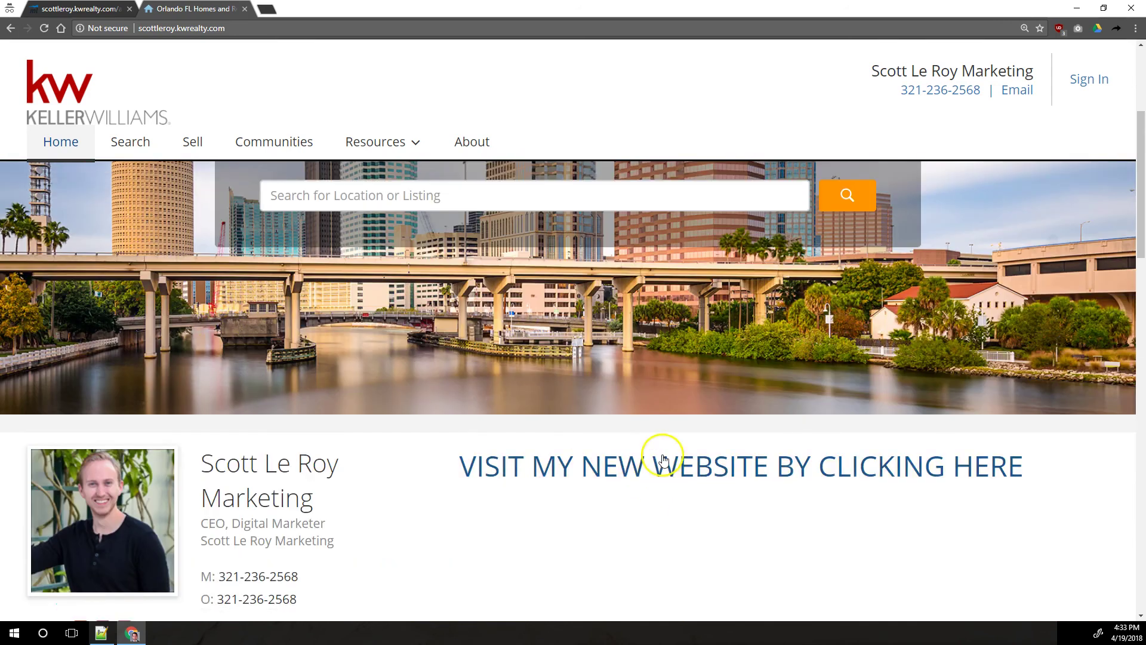
scroll(1019, 521, down, 5)
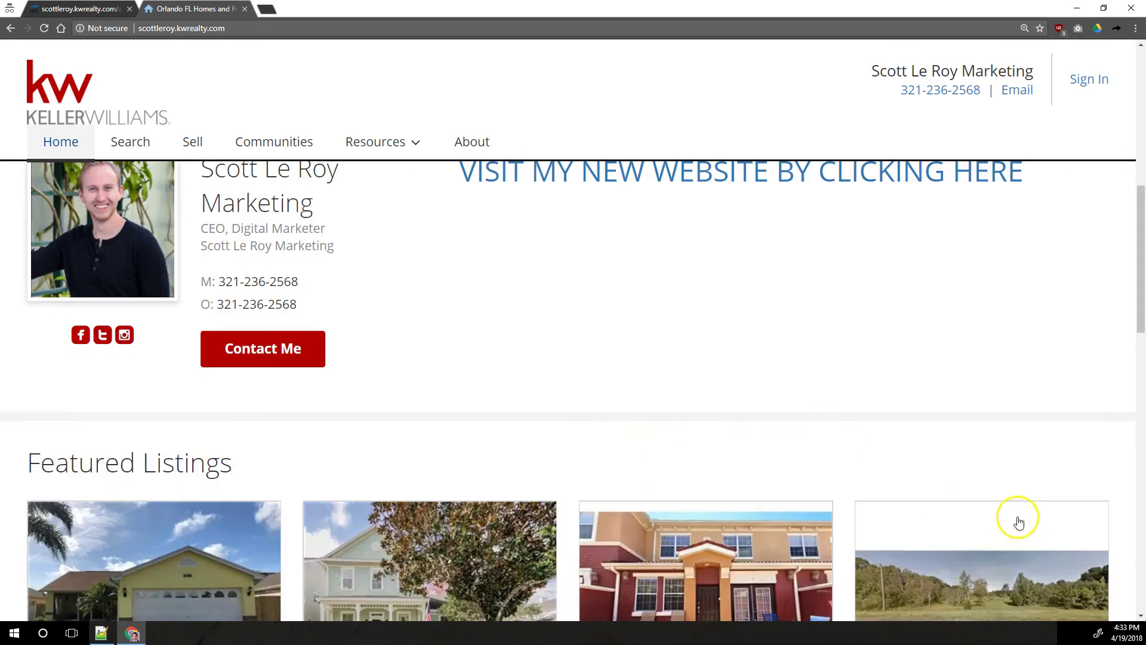
scroll(1019, 521, down, 3)
scroll(742, 557, up, 10)
scroll(870, 392, down, 5)
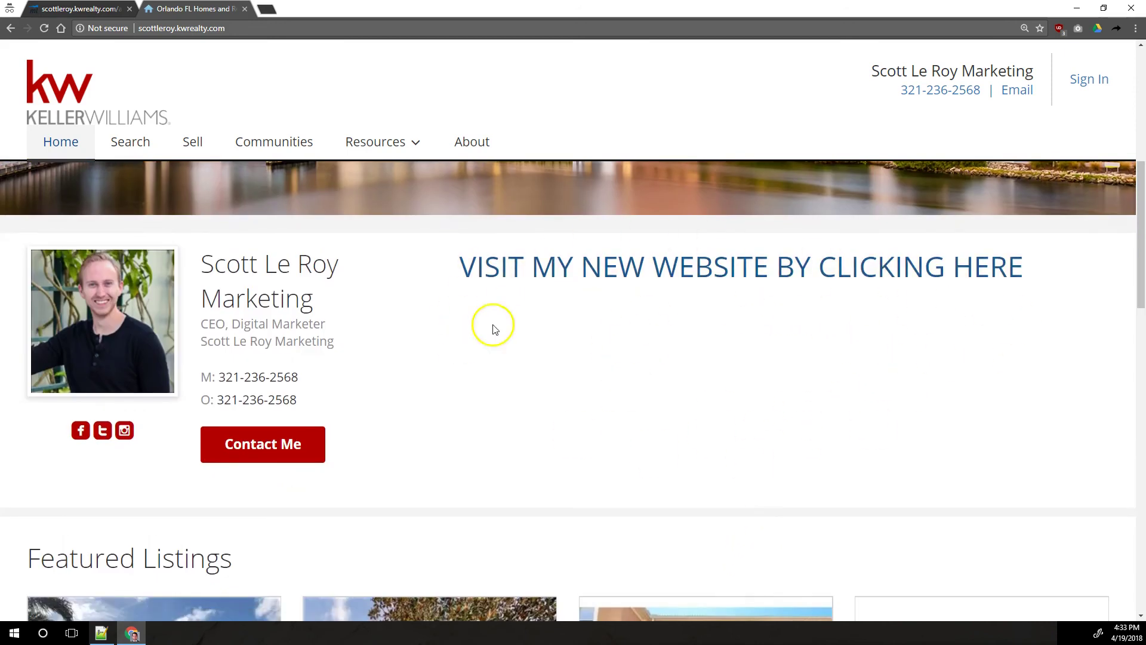
key(ctrl+1)
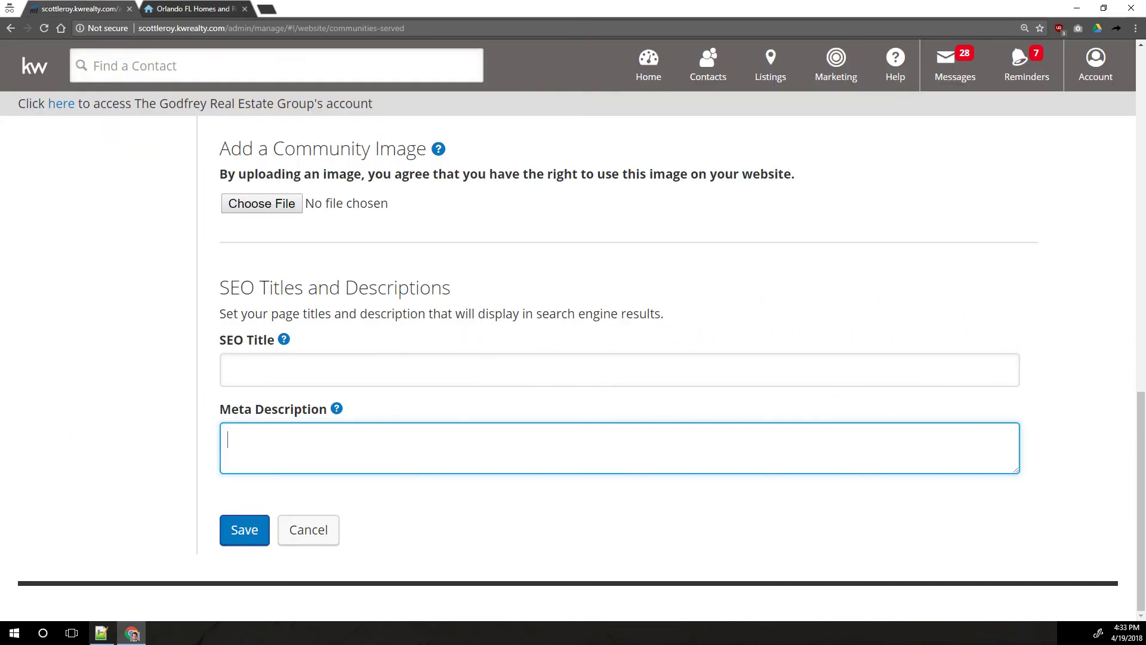
Load the Home page in the website pages editor.
scroll(107, 199, up, 15)
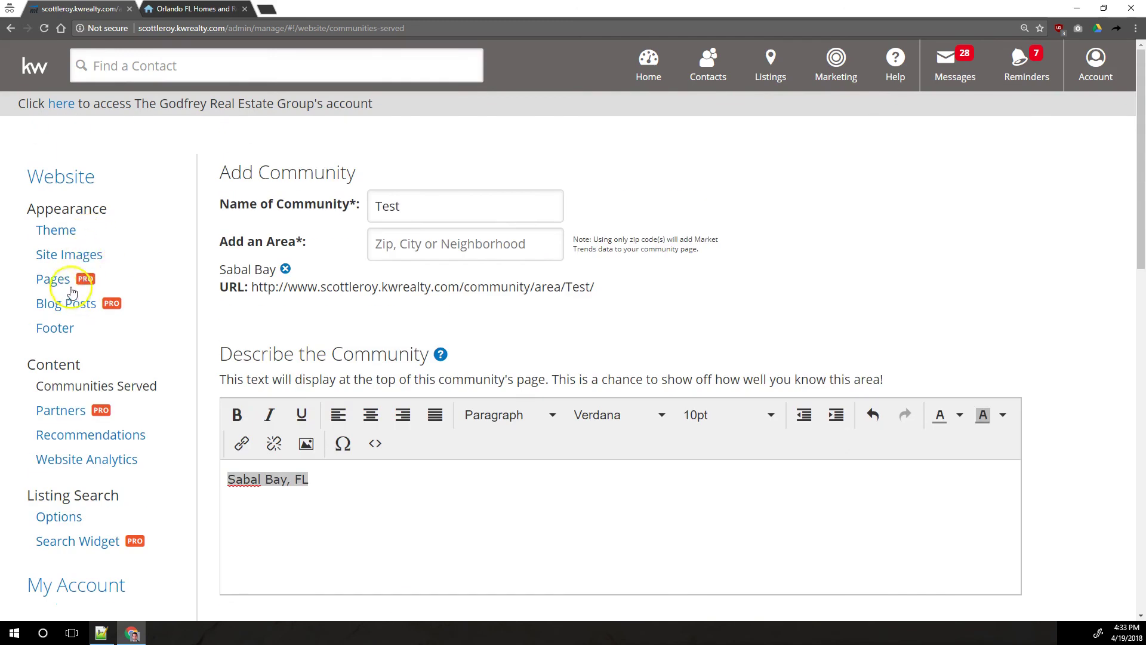
click(64, 285)
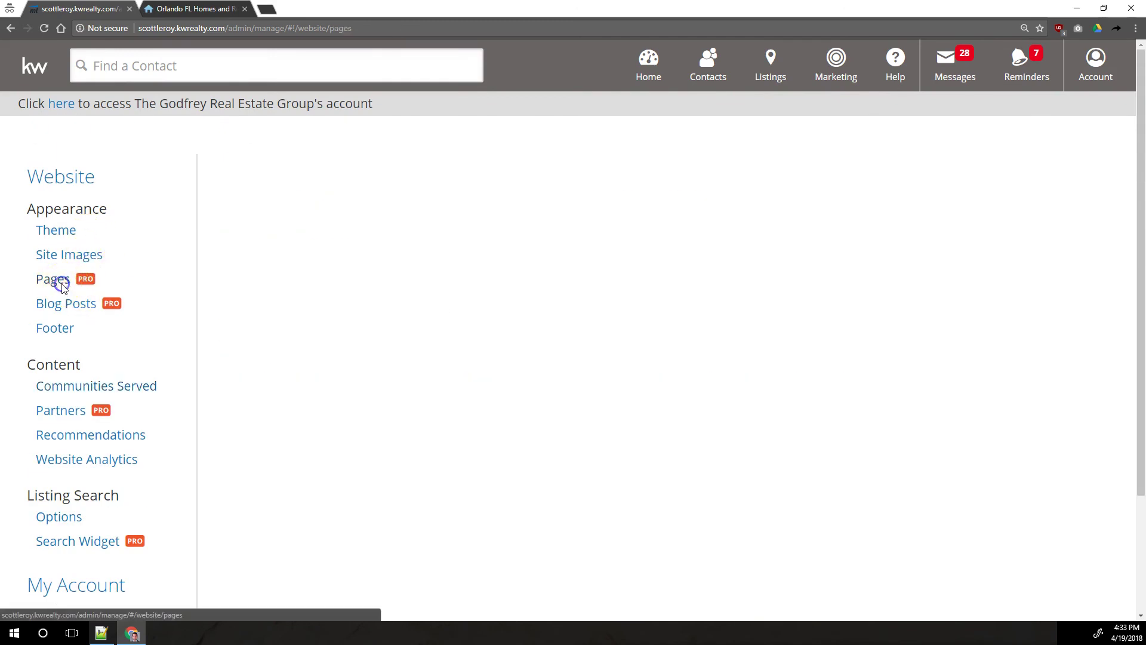
click(307, 232)
click(270, 278)
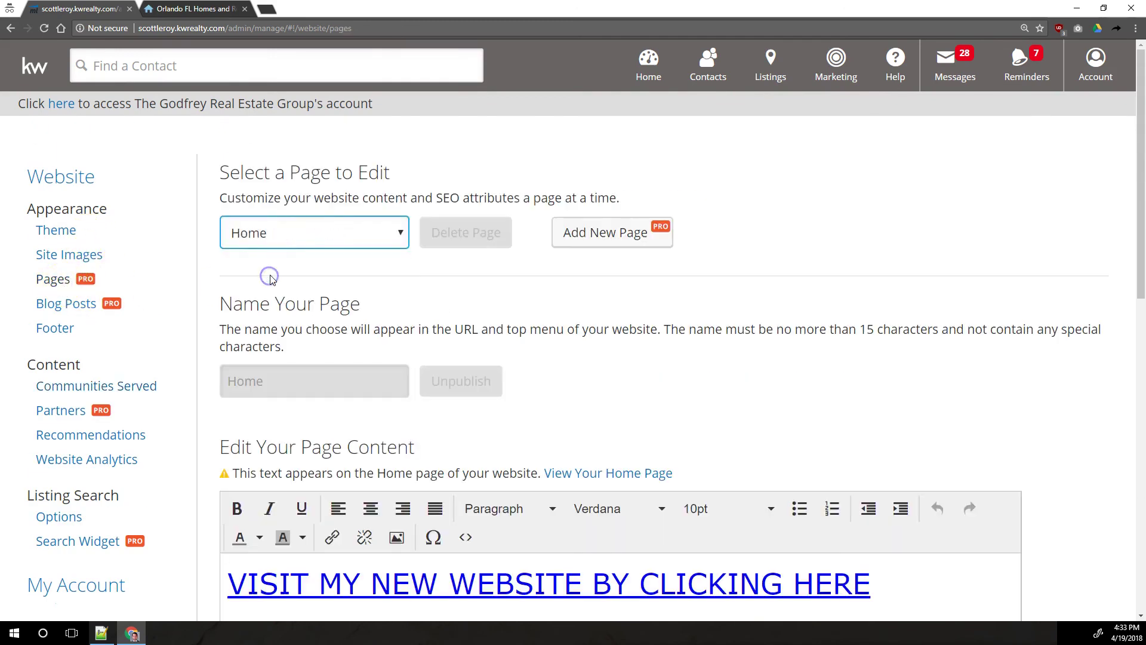
scroll(543, 376, down, 3)
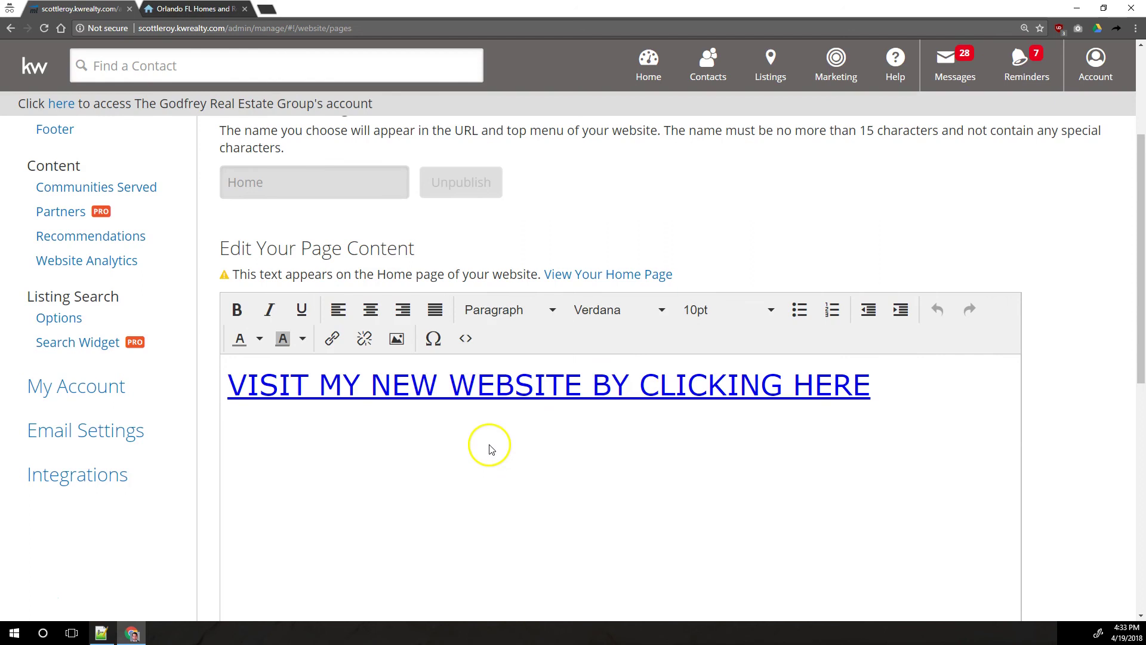
scroll(146, 212, up, 2)
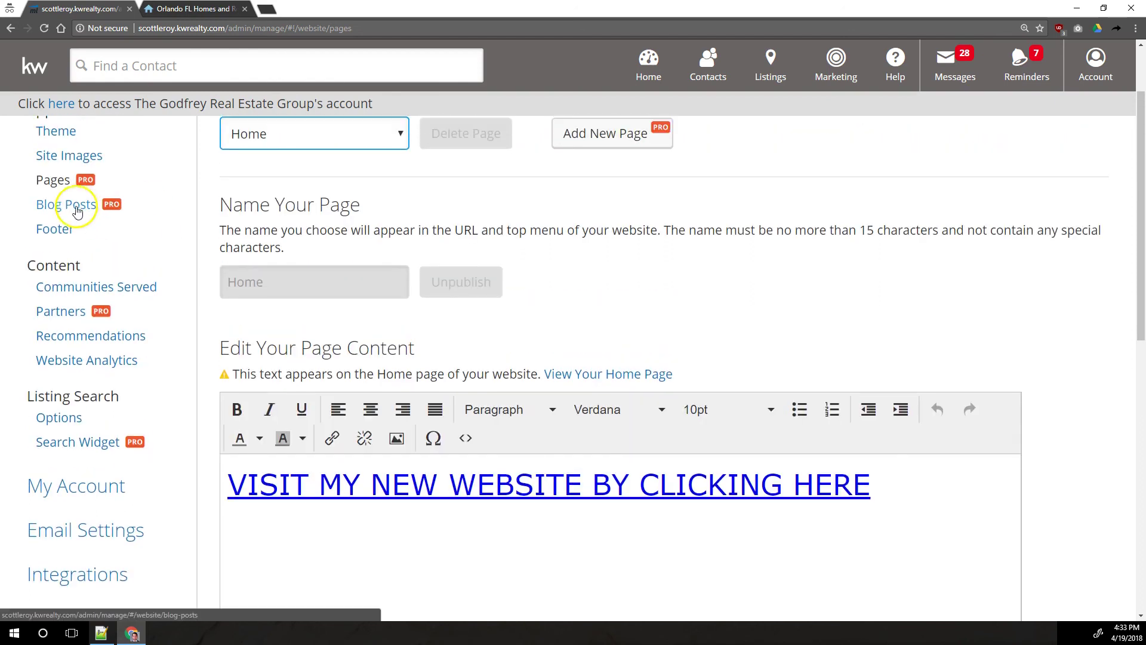
Review the Partners and empty Recommendations pages, then switch to the public site.
click(60, 322)
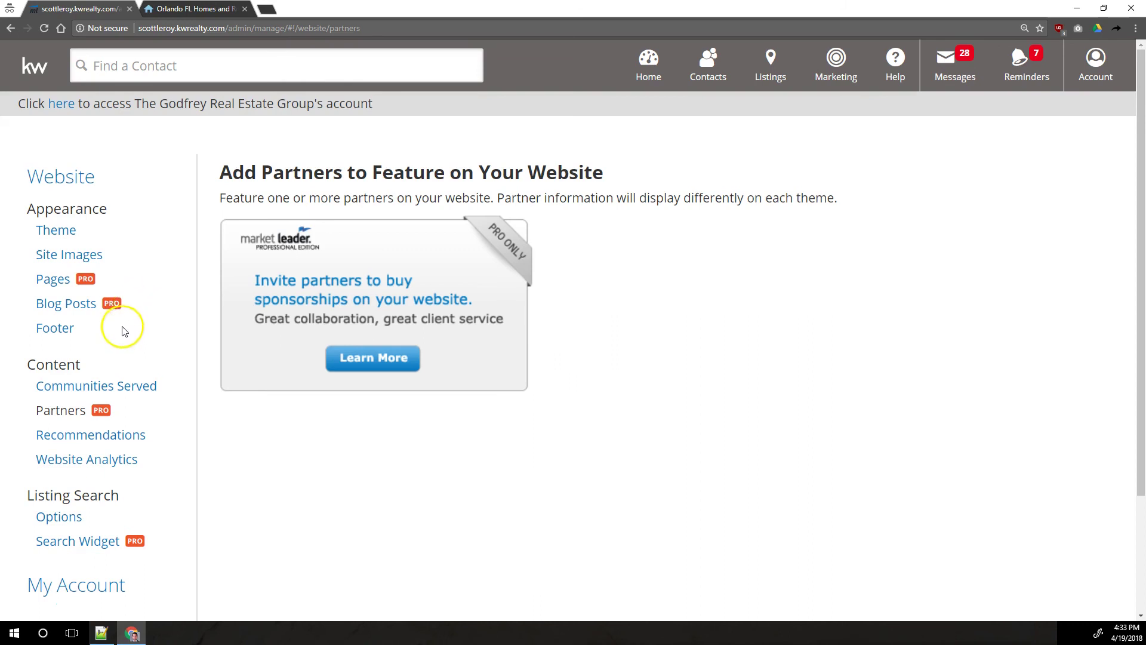
click(87, 434)
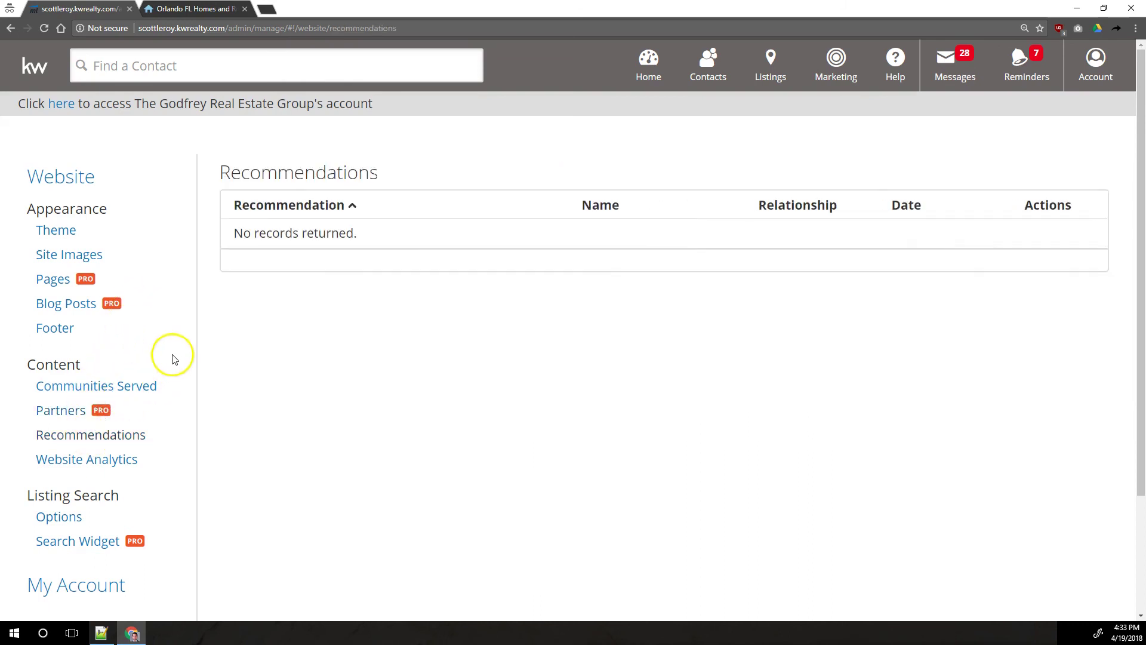
key(ctrl+Tab)
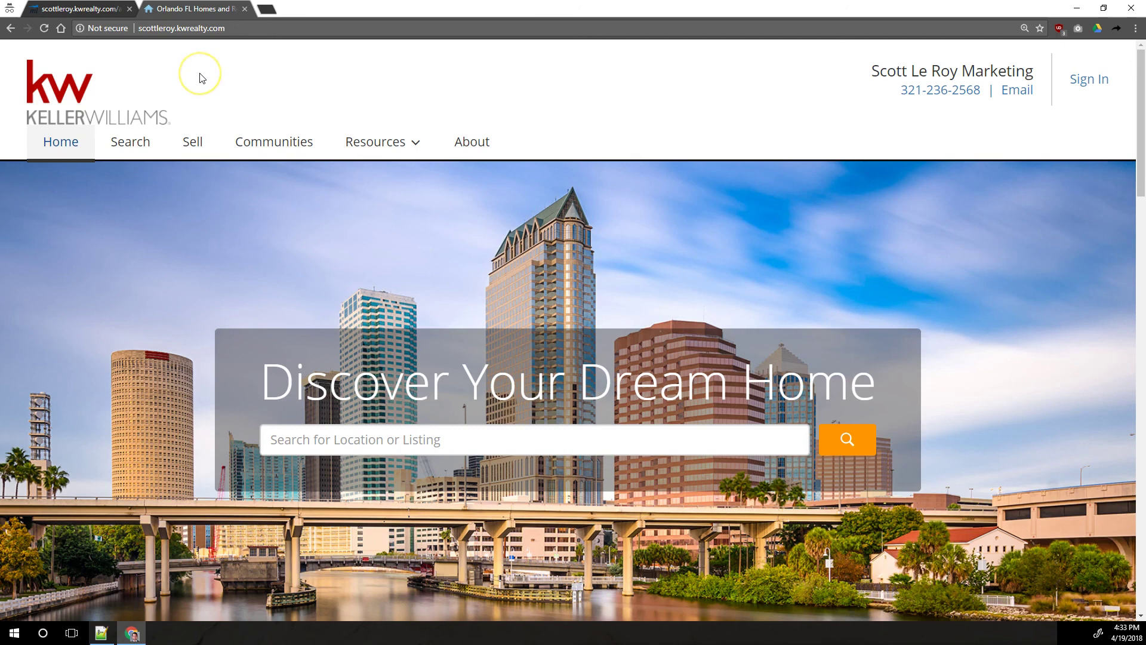
Preview the Recommend form on the public About page and close it.
click(466, 141)
scroll(250, 361, down, 5)
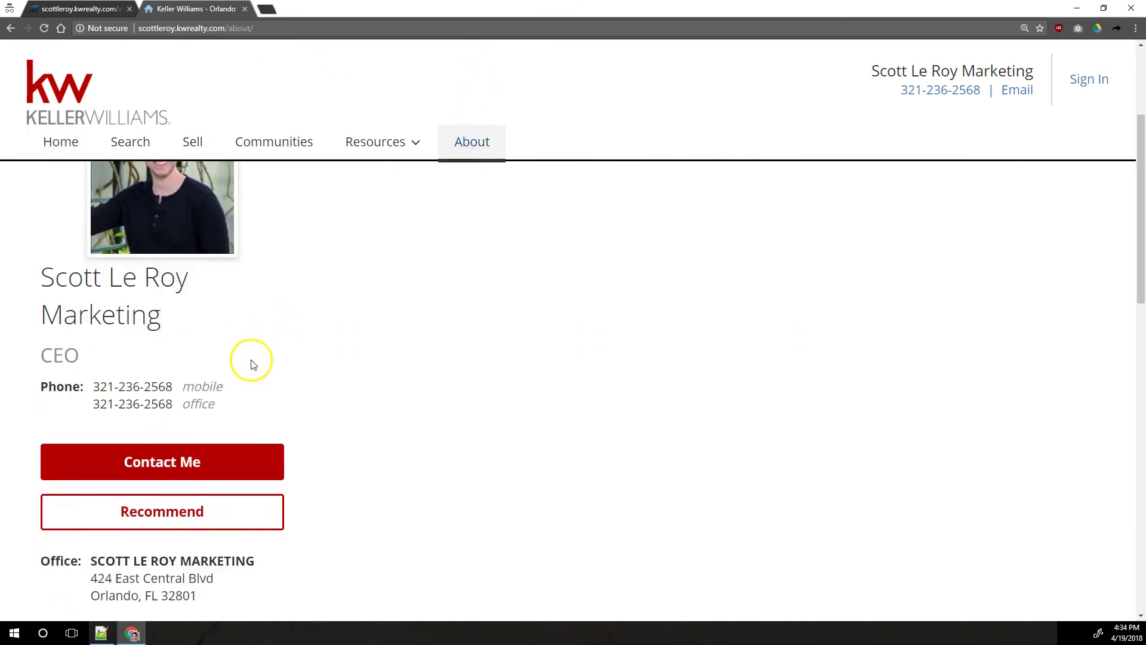
scroll(246, 356, up, 2)
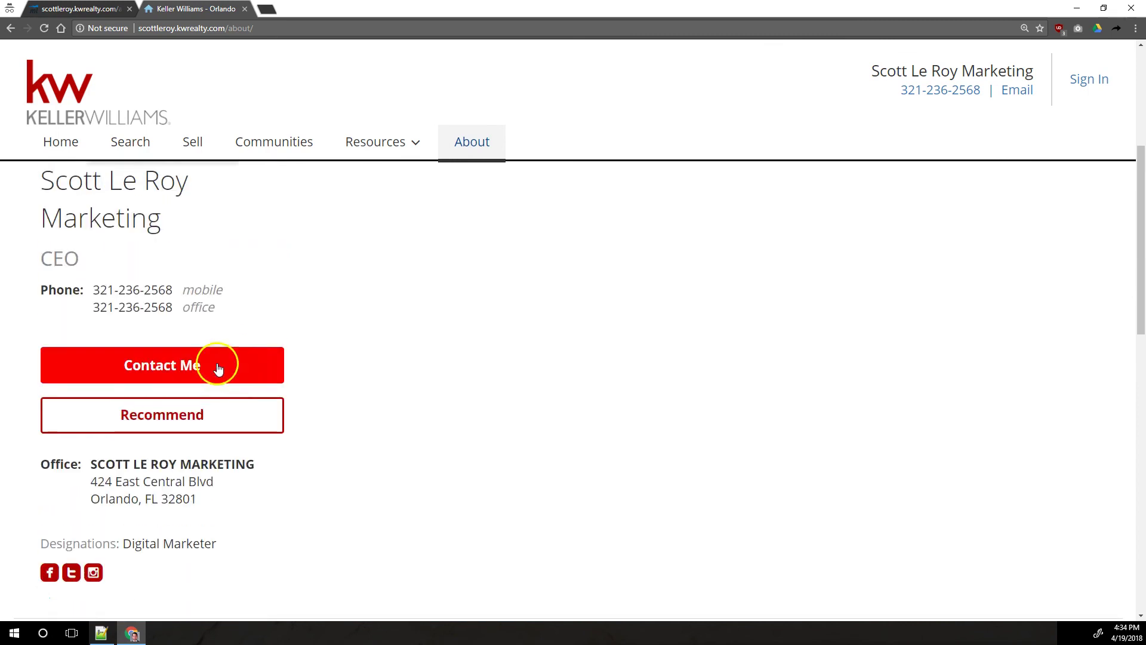
click(190, 413)
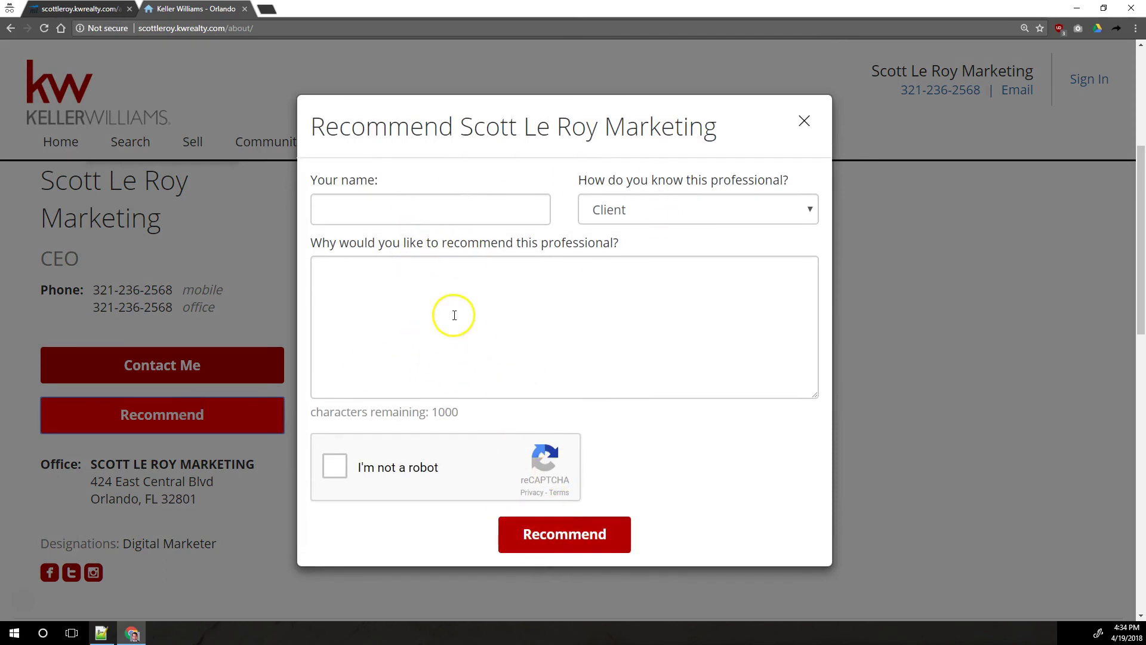
click(802, 120)
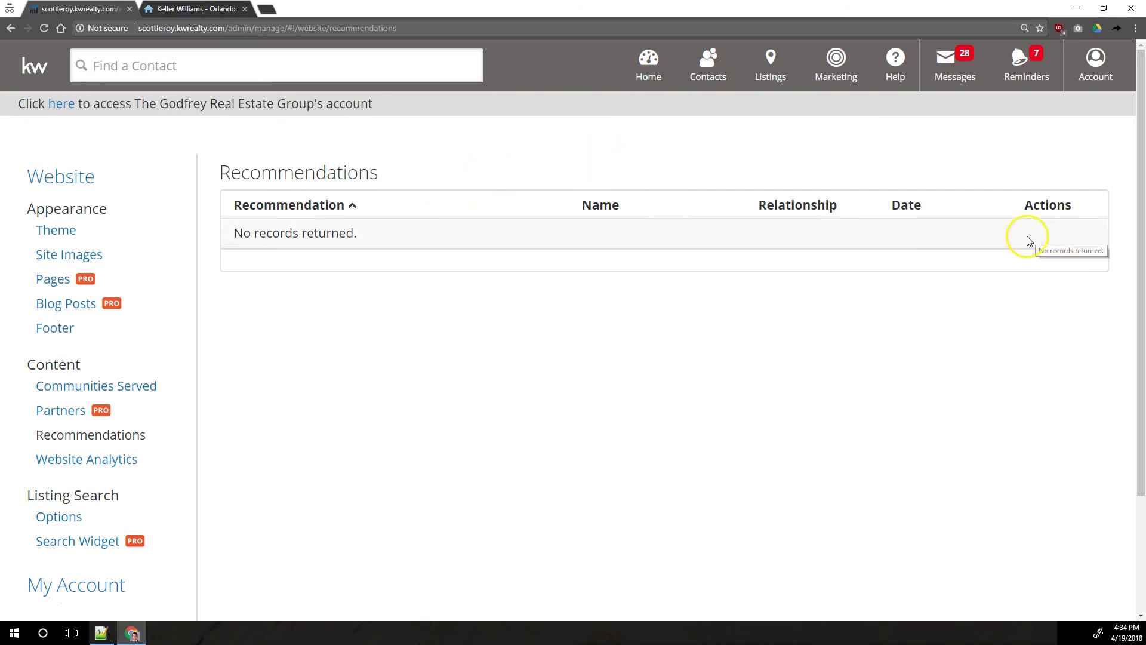
Open Website Analytics to view the empty Tracking ID field.
click(1070, 230)
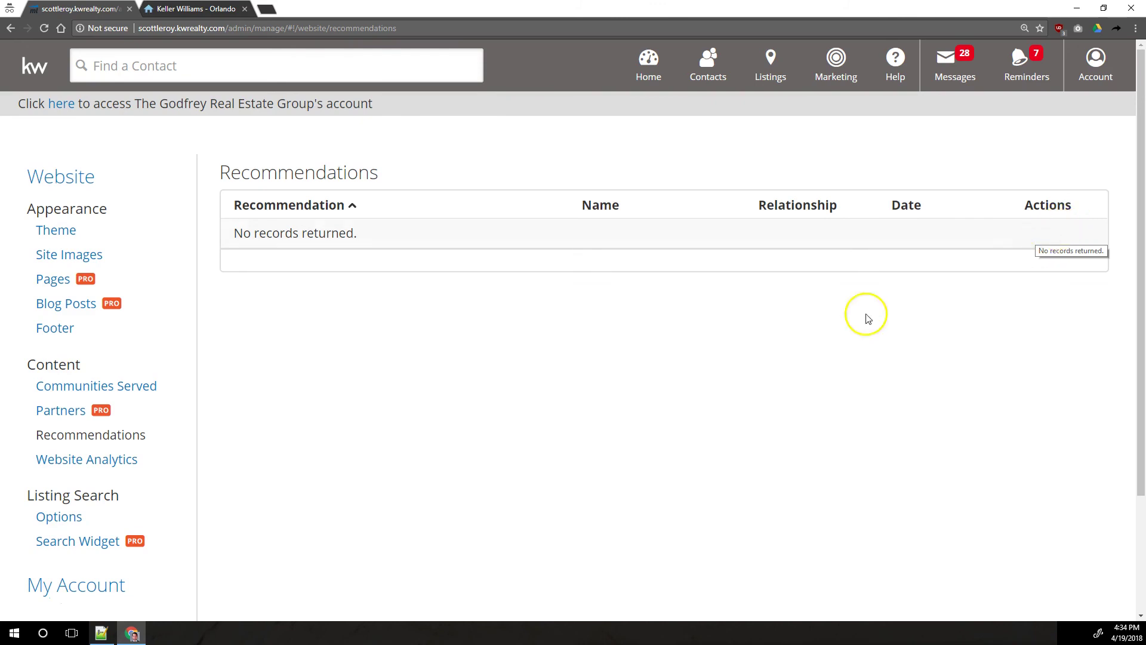
click(87, 462)
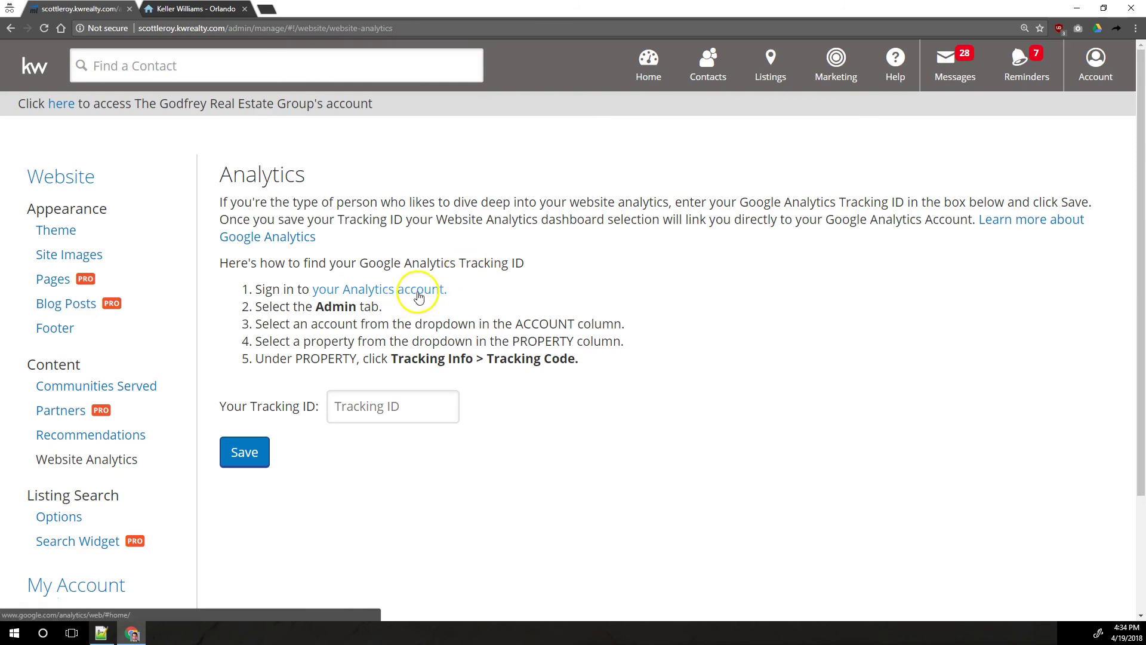
click(516, 291)
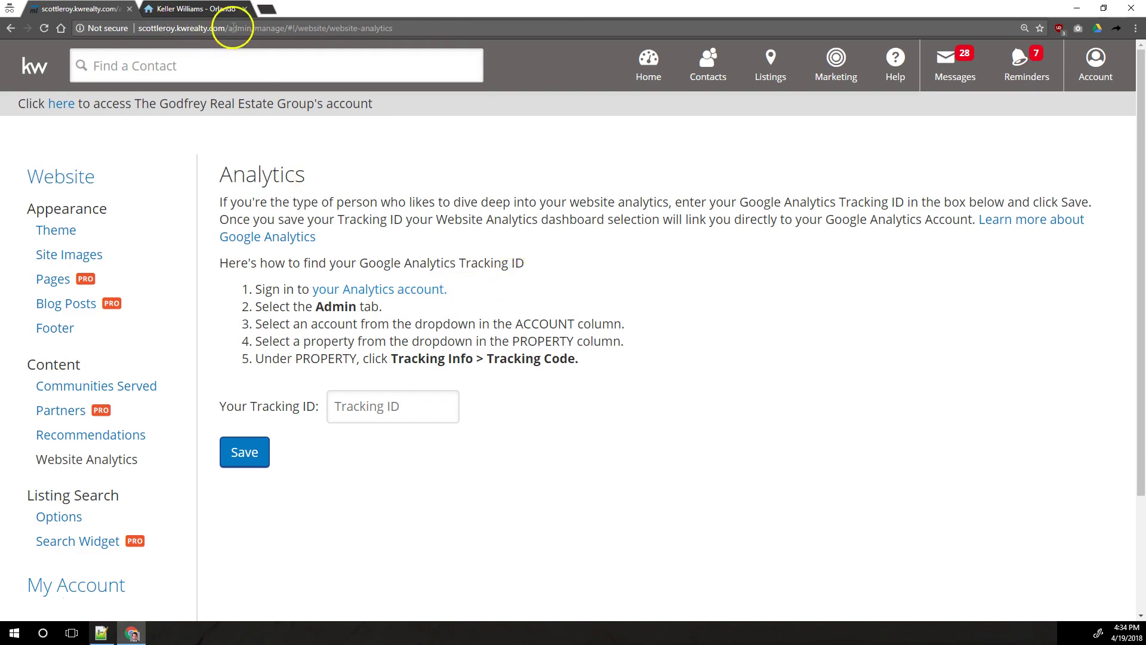
drag(225, 28, 138, 28)
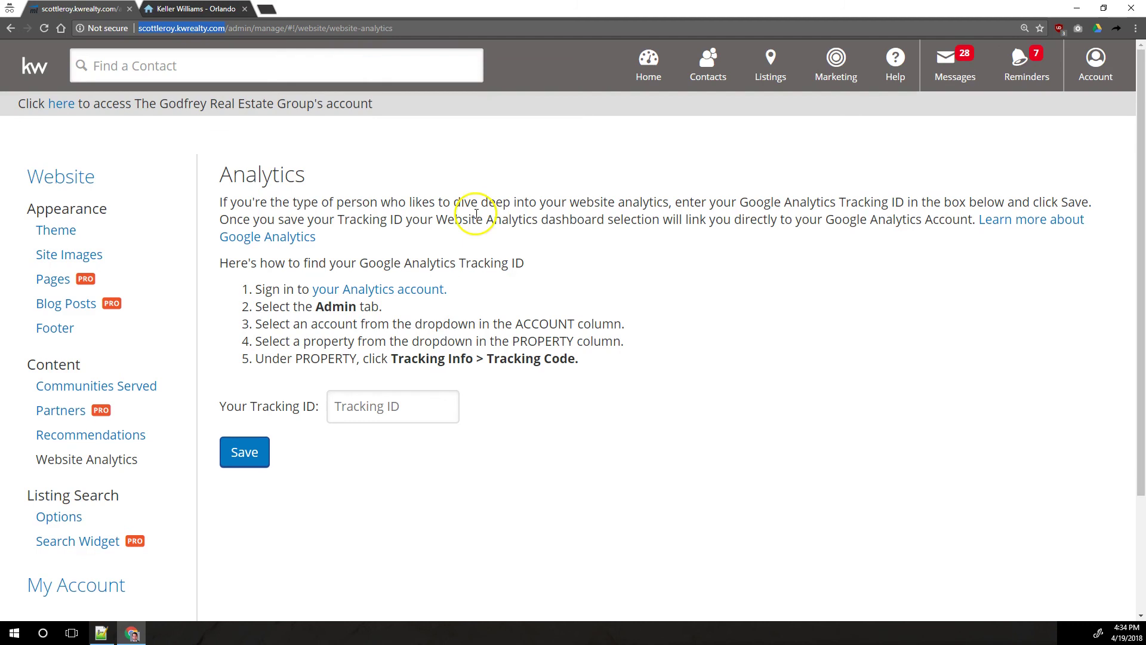
click(412, 410)
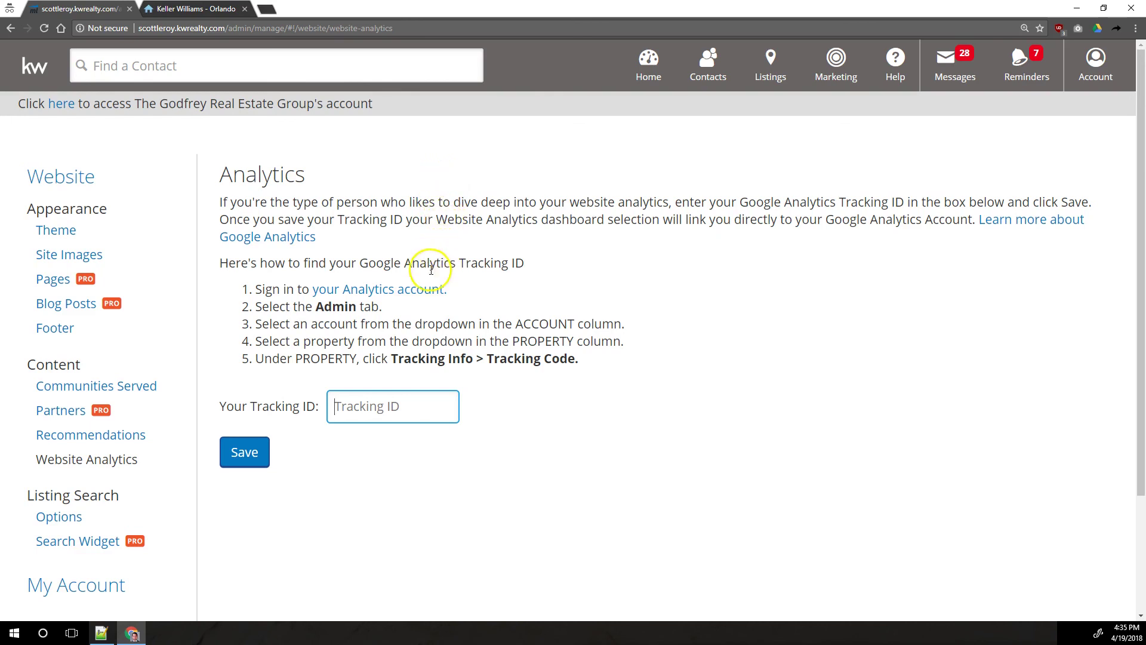
scroll(400, 311, down, 2)
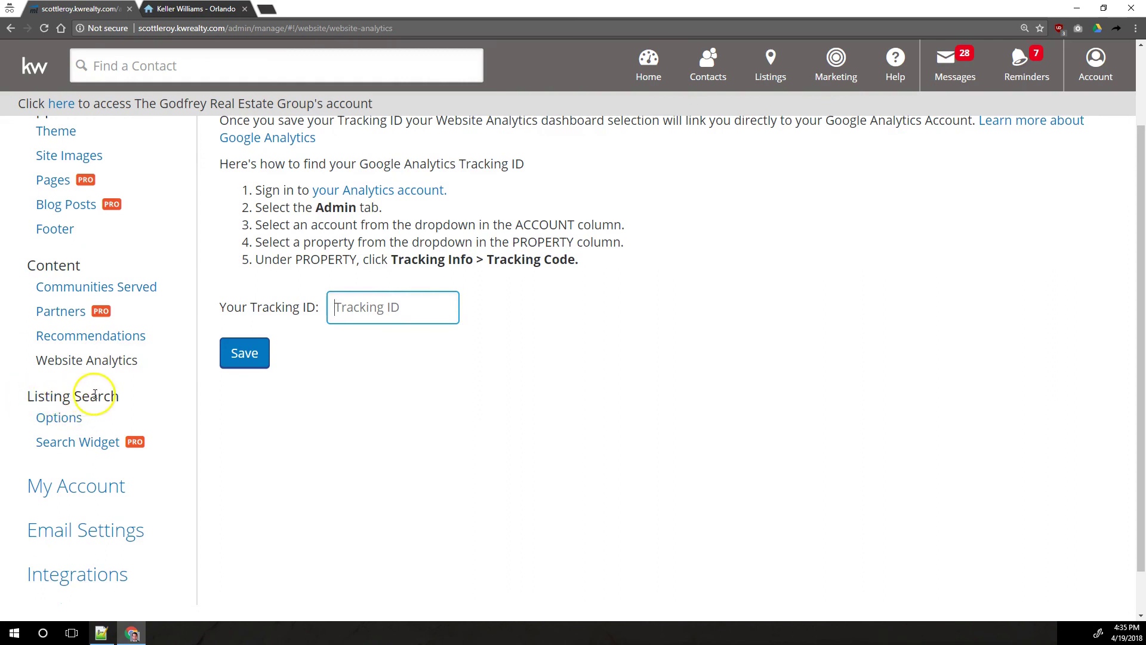
Compare the admin Listing Search options with the public search's Filters.
click(56, 417)
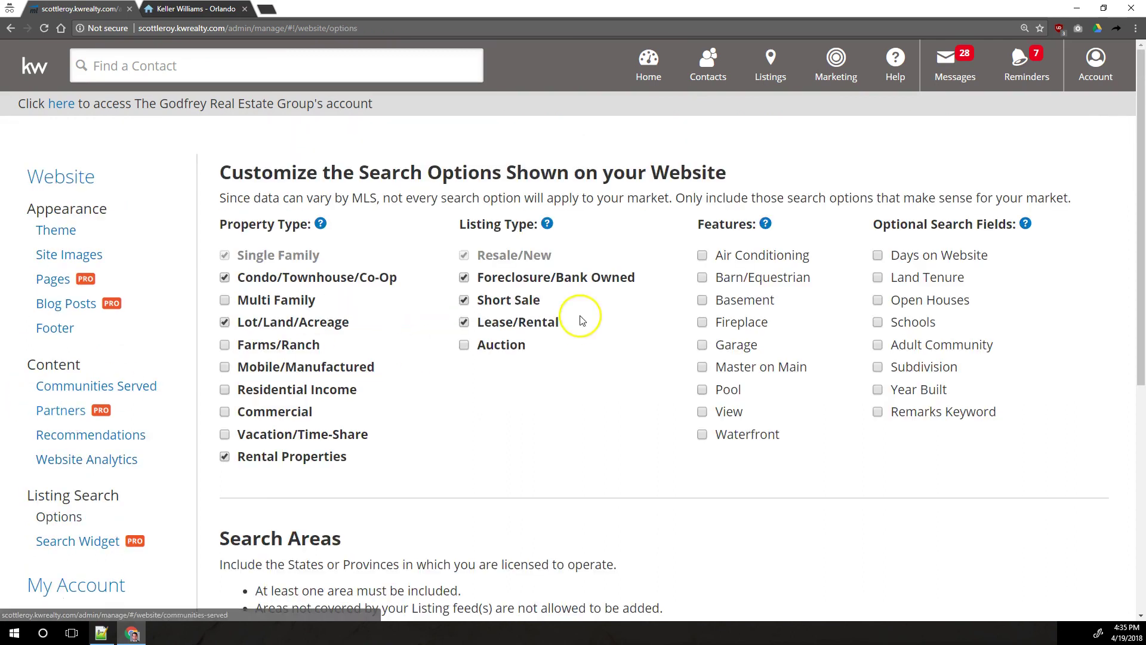
scroll(548, 382, down, 4)
scroll(546, 376, down, 2)
scroll(545, 376, up, 7)
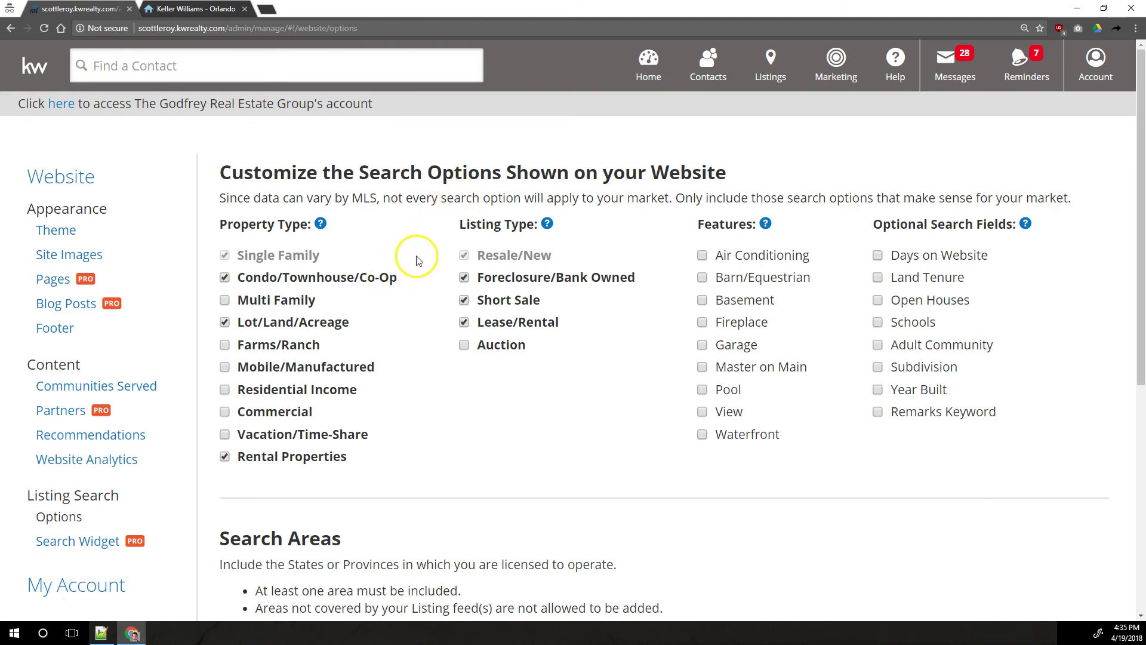
click(197, 8)
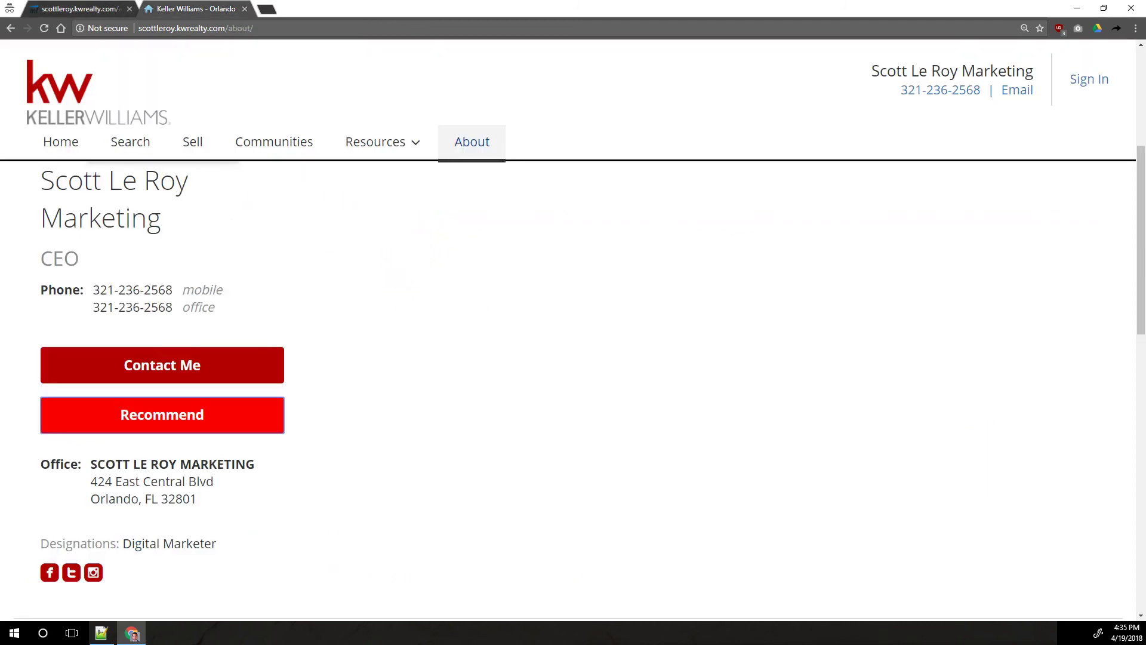
click(149, 154)
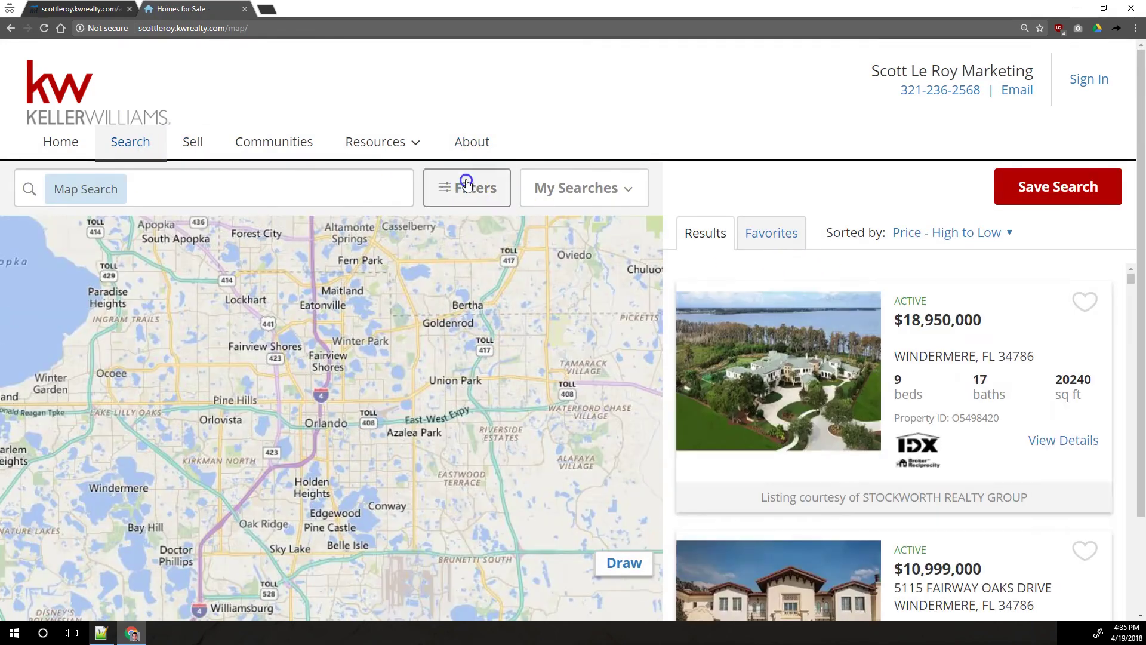
click(467, 189)
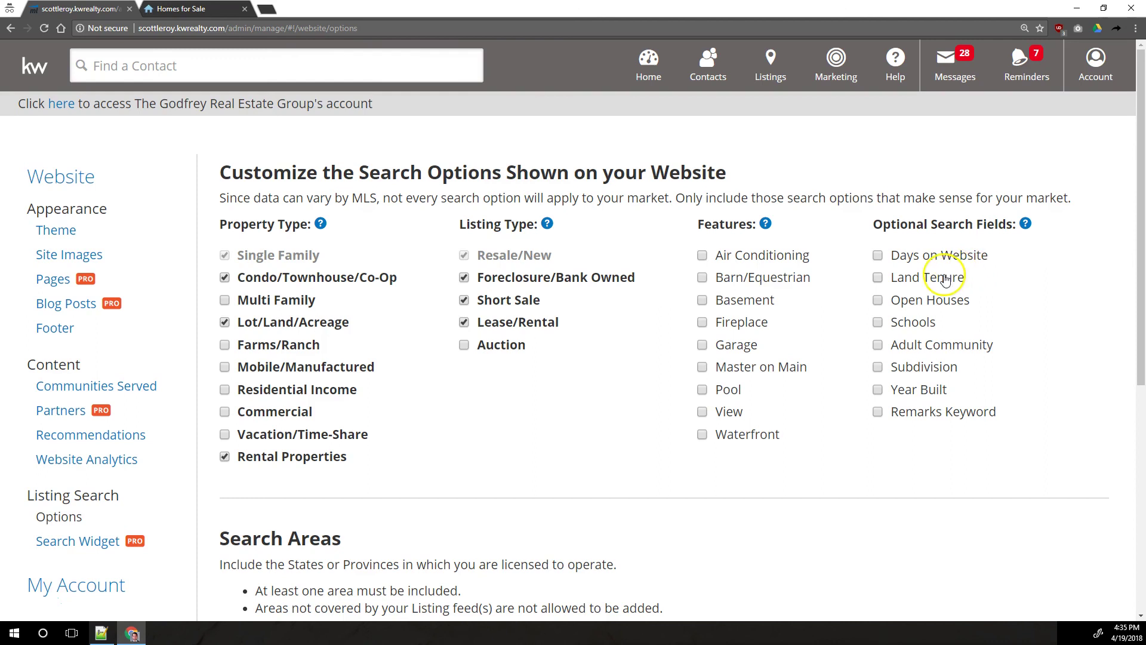
Tick Pool under Features and confirm the public Filters now offer Swimming Pool.
click(703, 390)
scroll(659, 411, down, 6)
scroll(701, 504, up, 6)
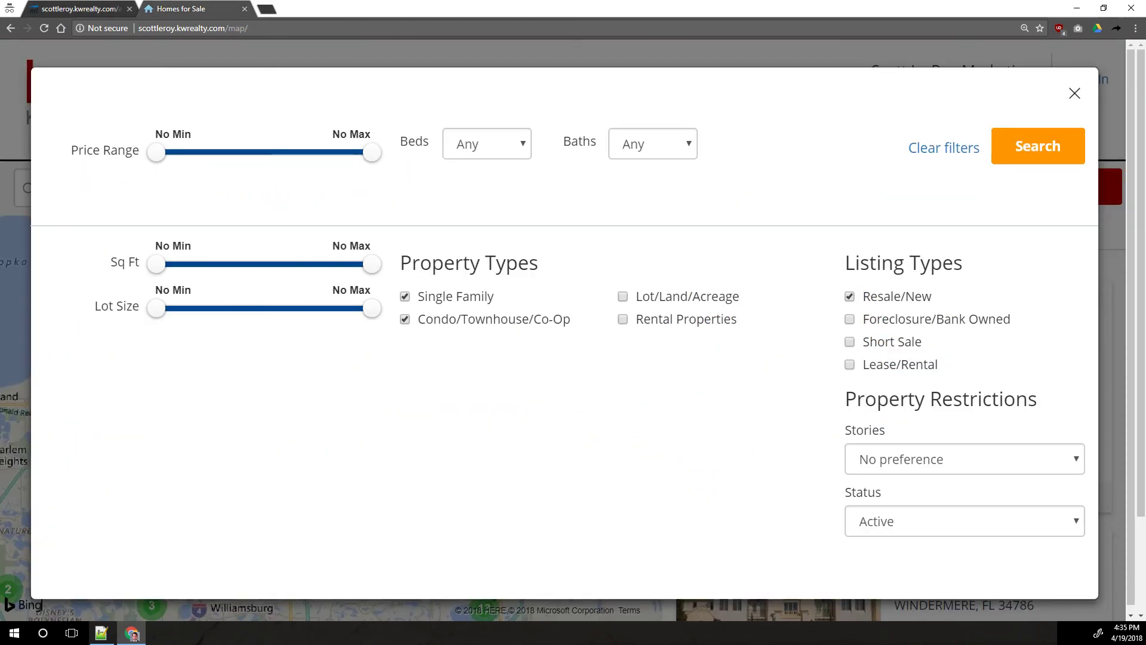
click(191, 9)
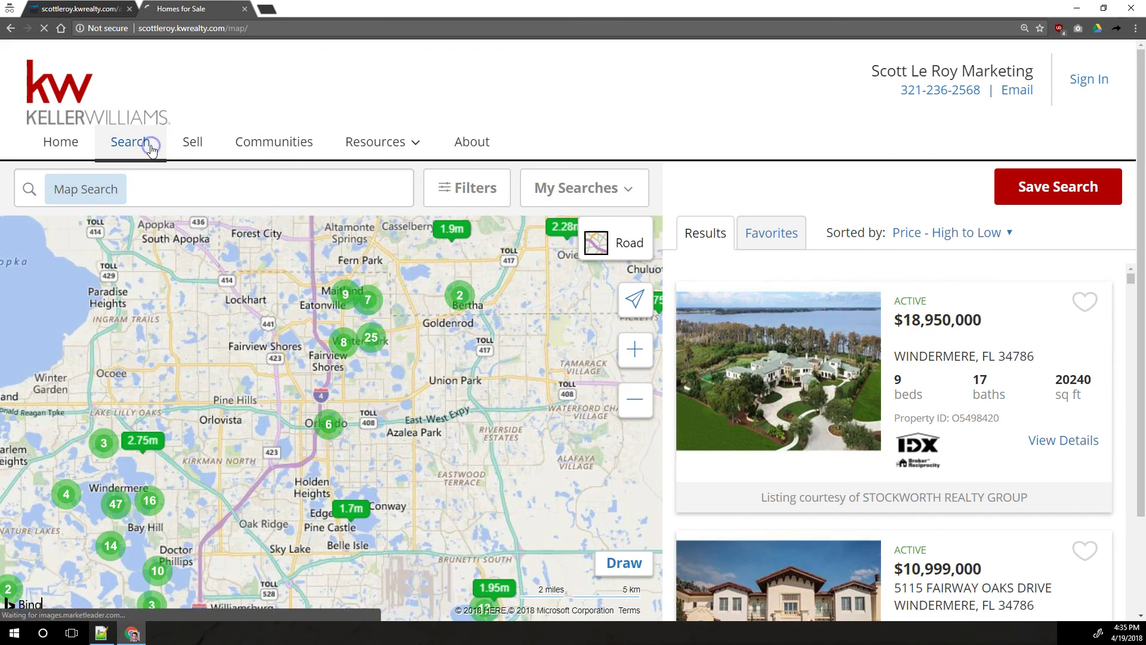
click(151, 148)
click(454, 194)
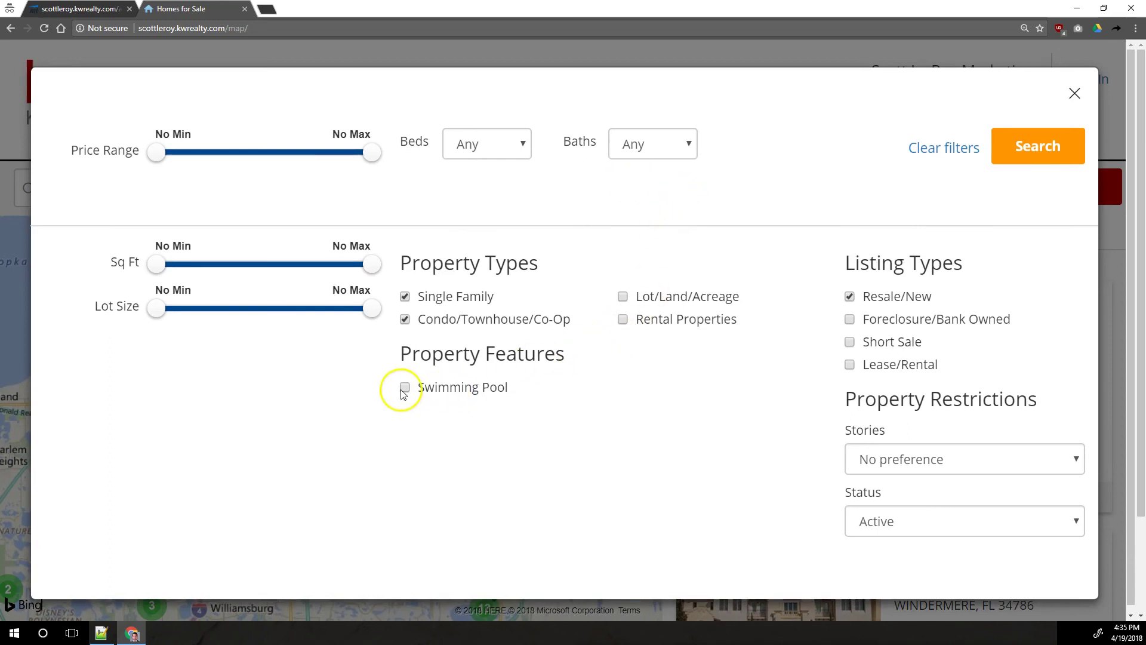
click(90, 9)
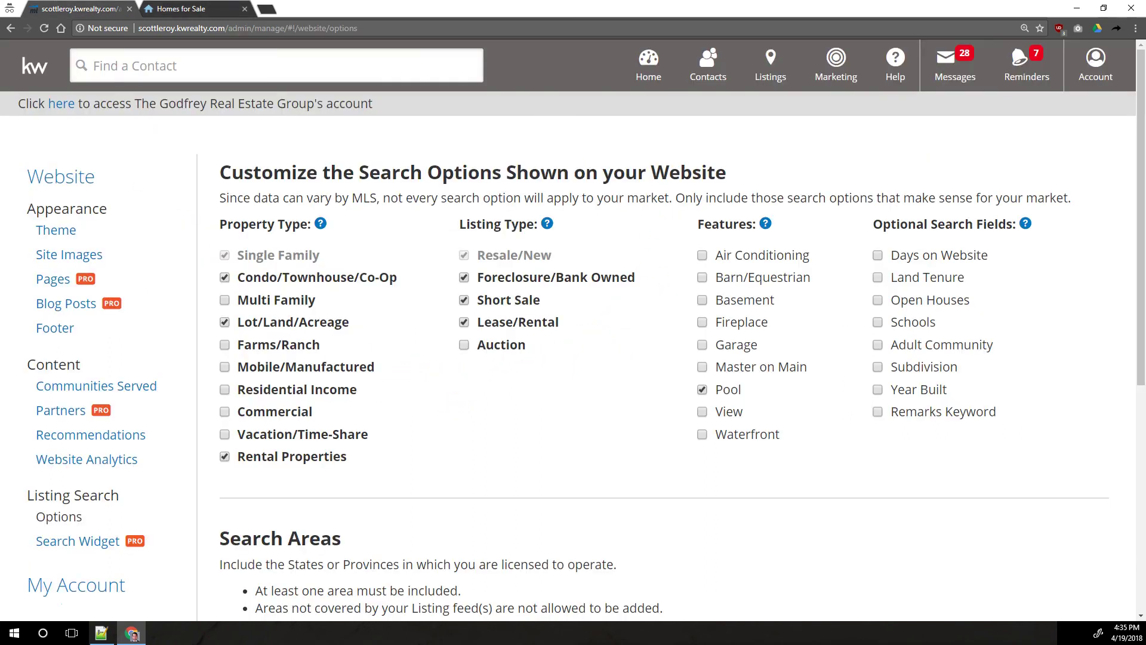
scroll(358, 343, down, 3)
scroll(363, 345, down, 1)
scroll(384, 345, up, 2)
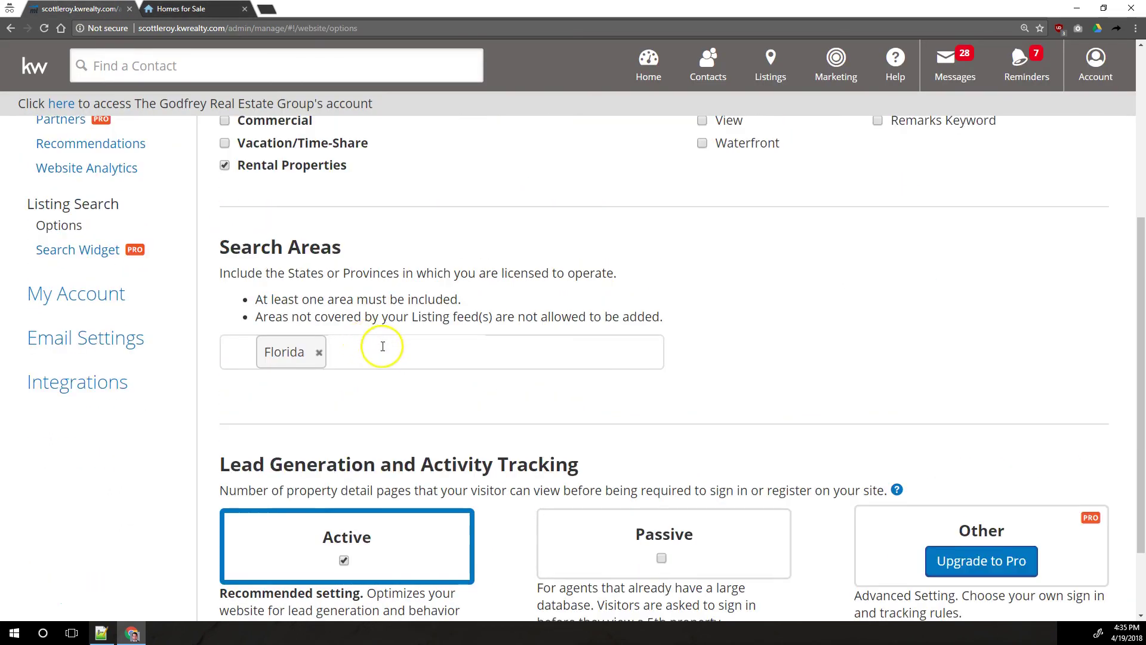
click(383, 347)
drag(266, 273, 664, 277)
click(514, 349)
drag(335, 316, 609, 325)
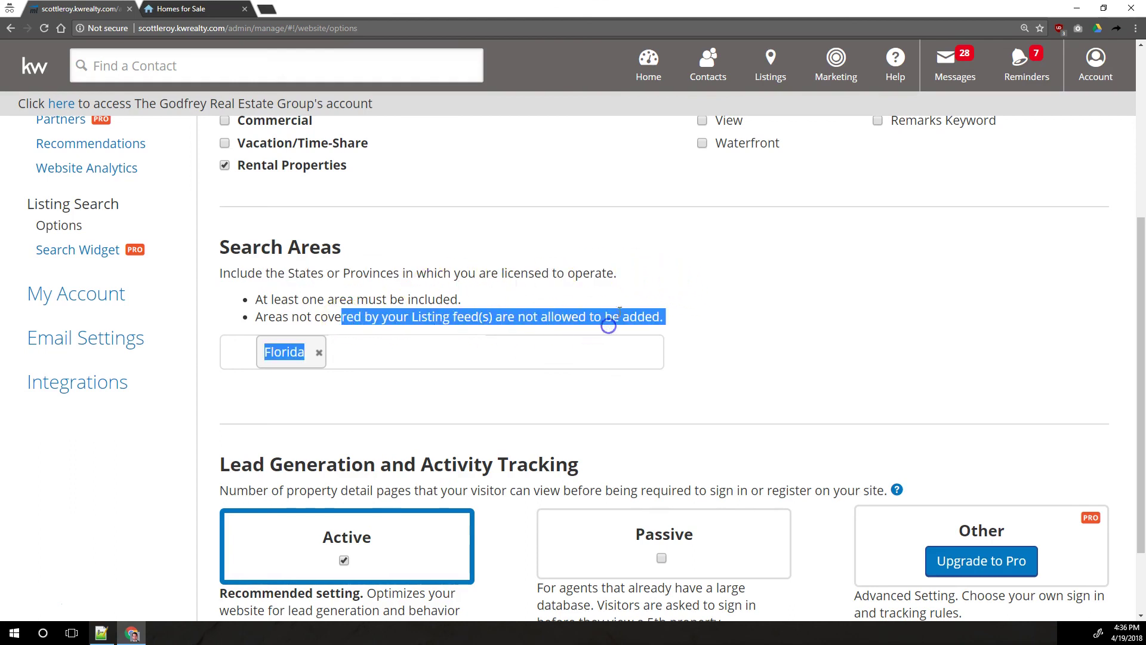
click(609, 325)
click(558, 355)
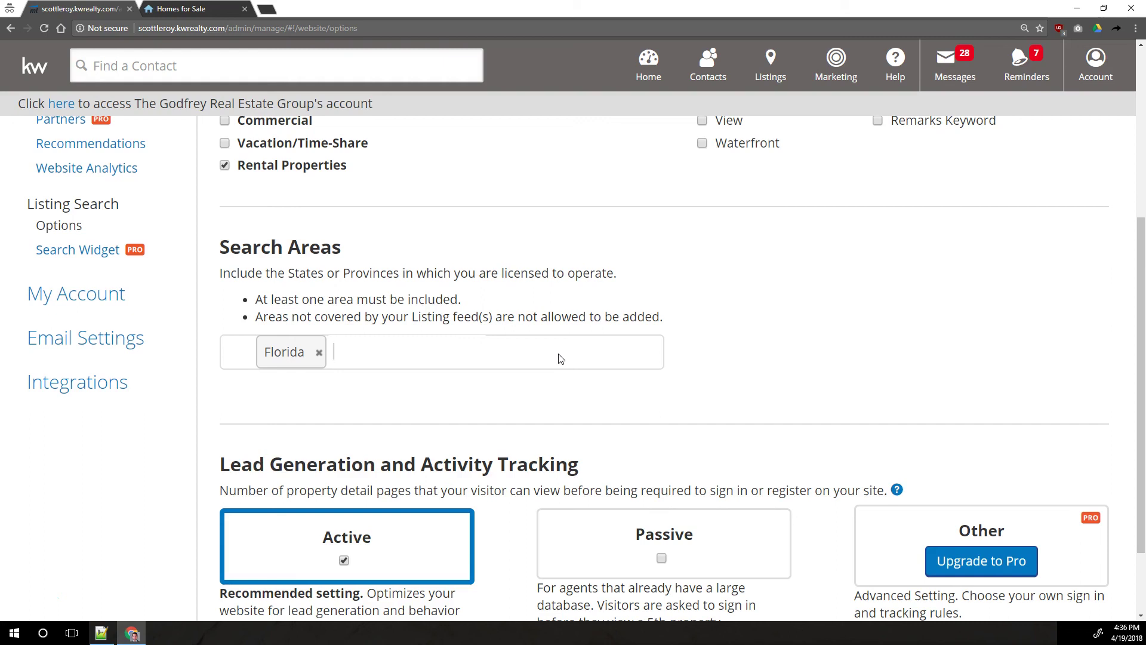
scroll(561, 346, down, 3)
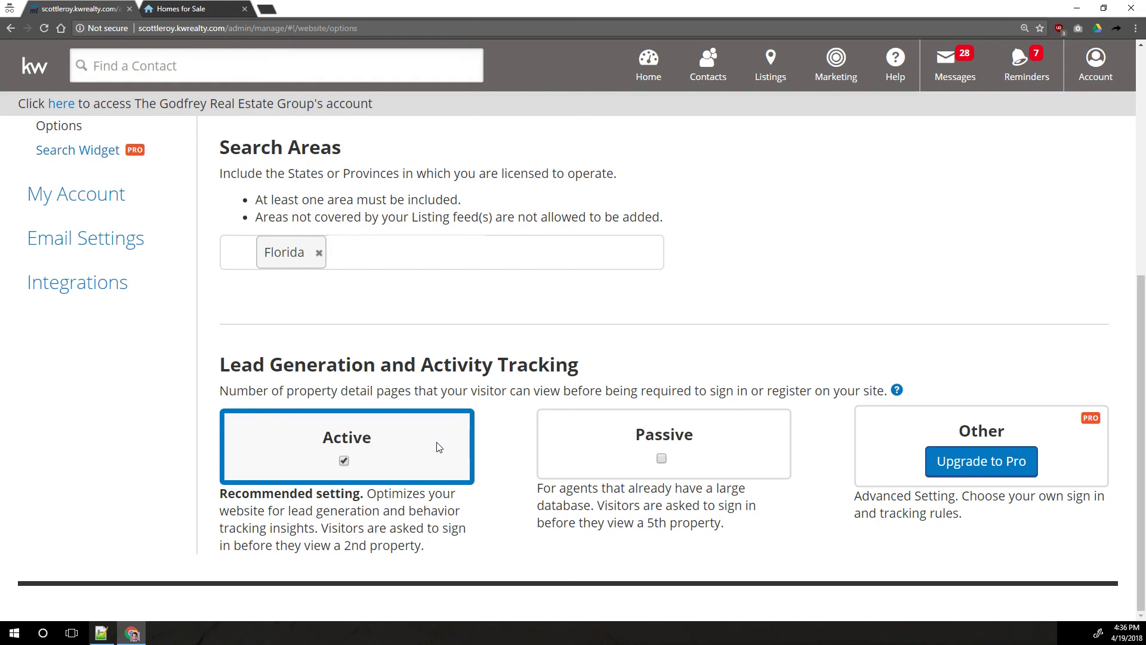
click(674, 448)
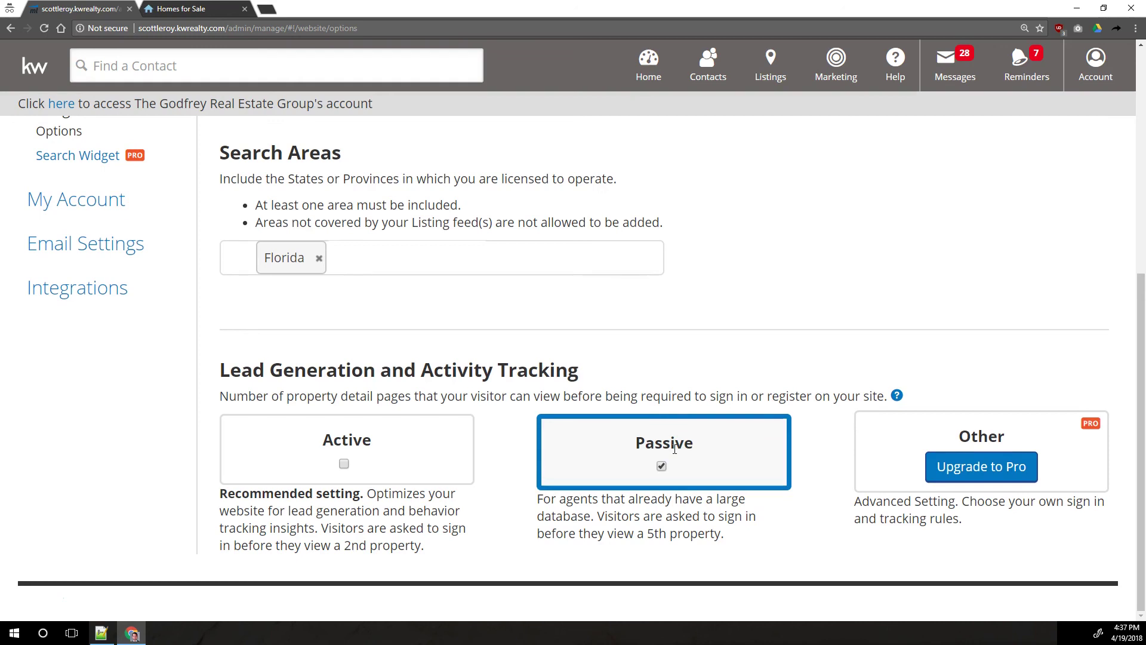
click(680, 437)
click(480, 463)
click(1049, 452)
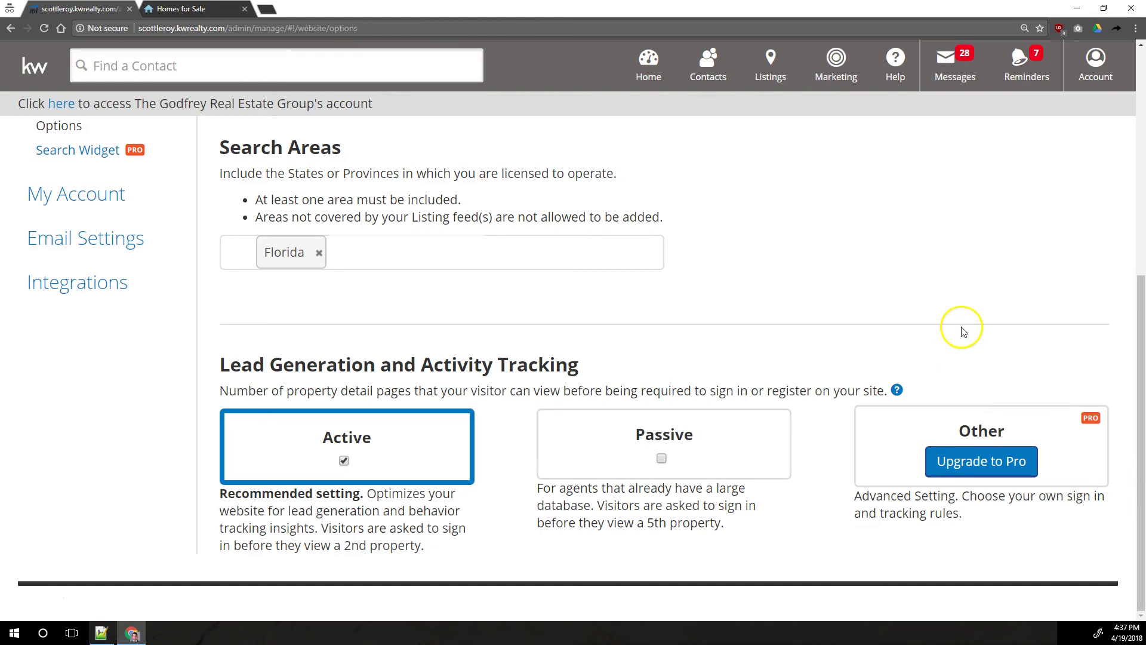
scroll(963, 331, up, 3)
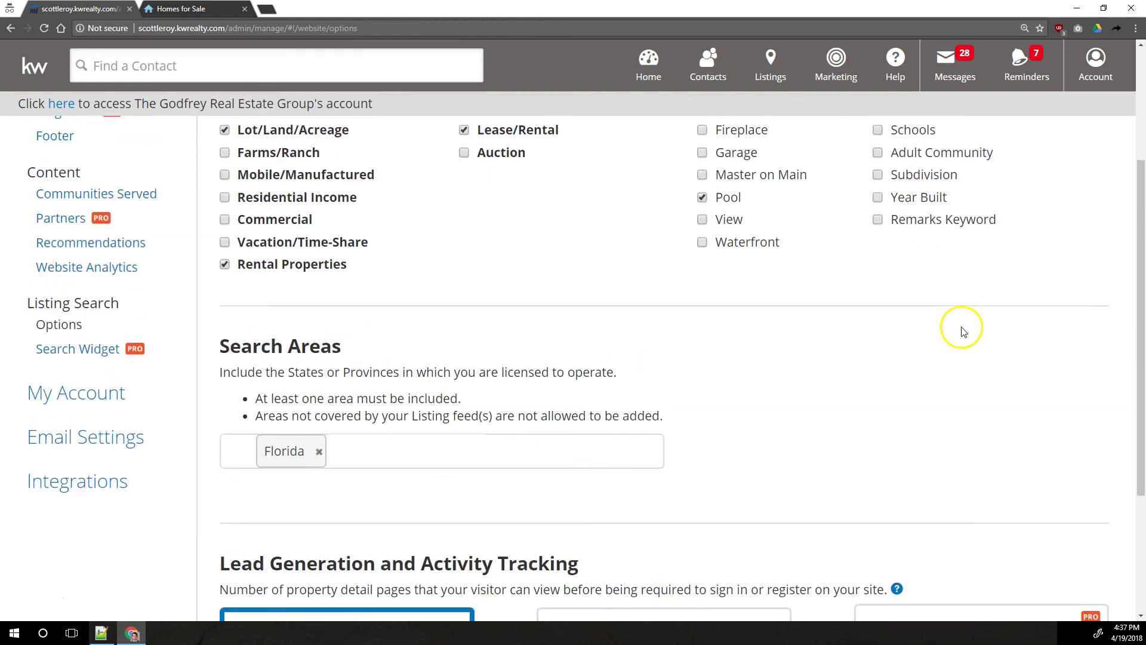
click(129, 353)
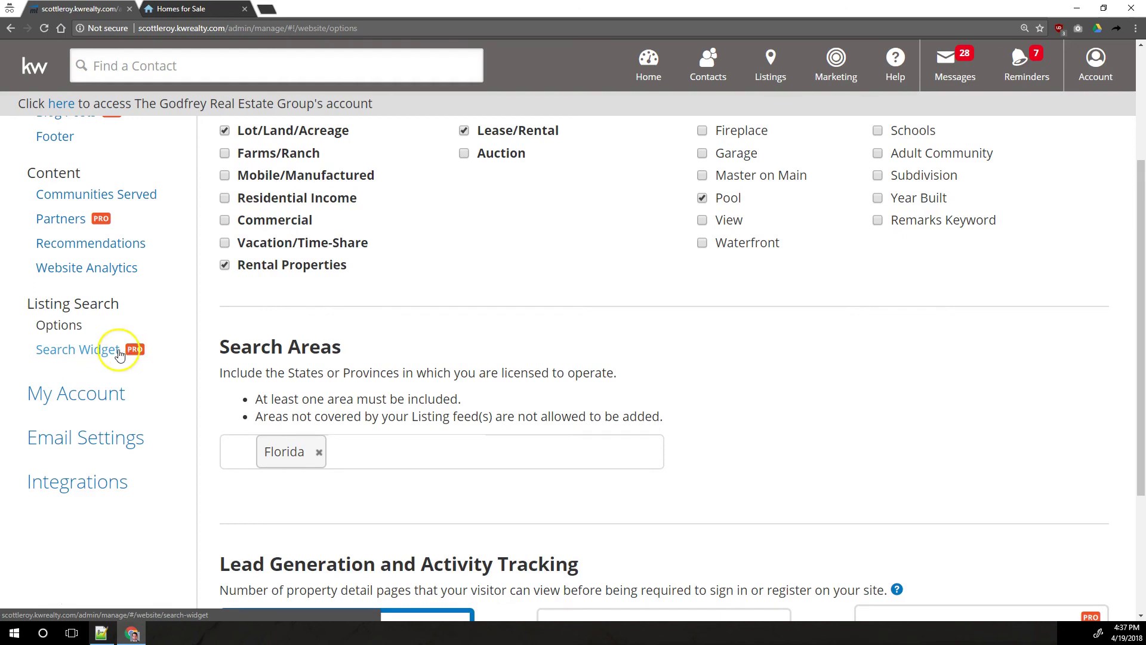
scroll(809, 473, up, 3)
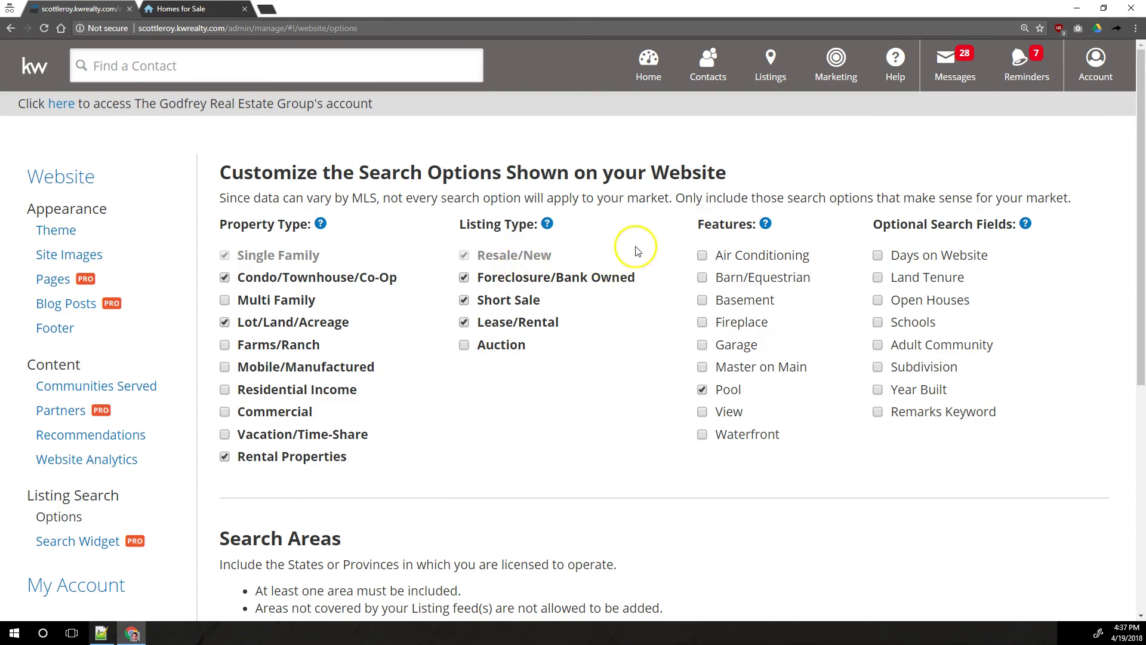
scroll(494, 217, down, 3)
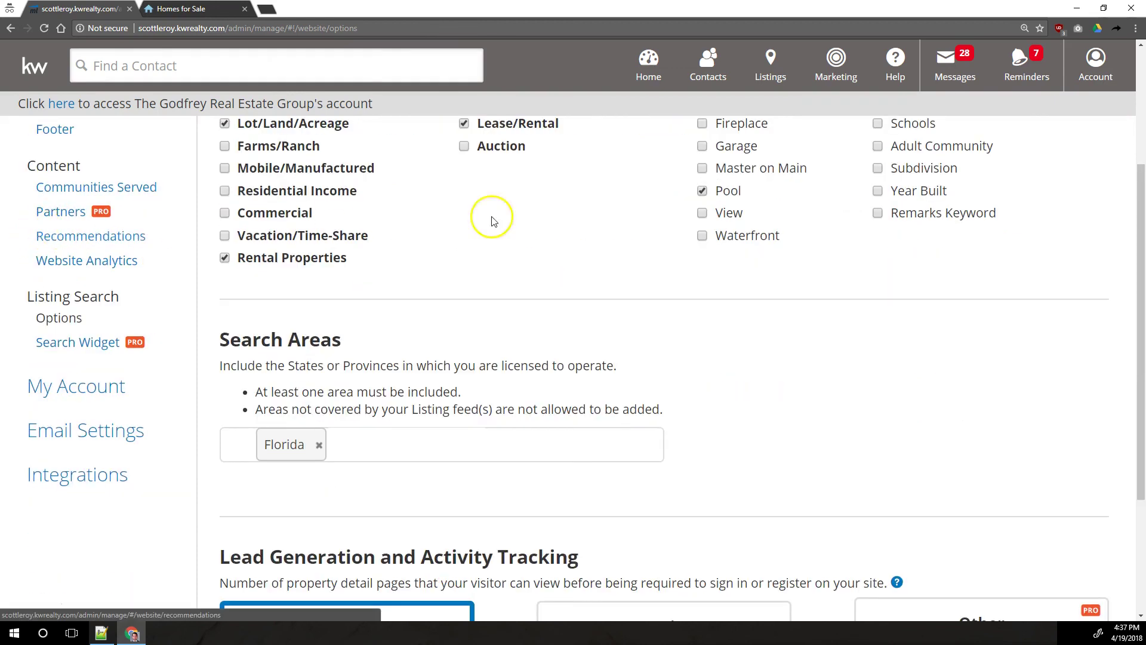
Open My Account, edit the profile and marketing settings, and save them.
scroll(1089, 139, up, 3)
click(1107, 72)
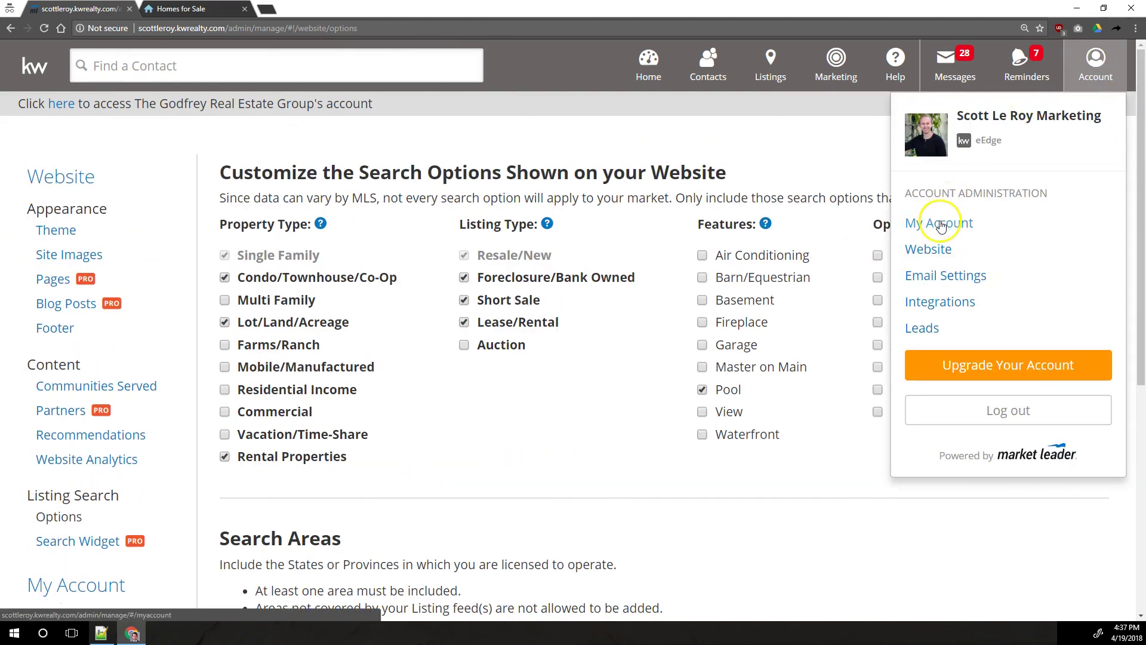
scroll(428, 248, down, 3)
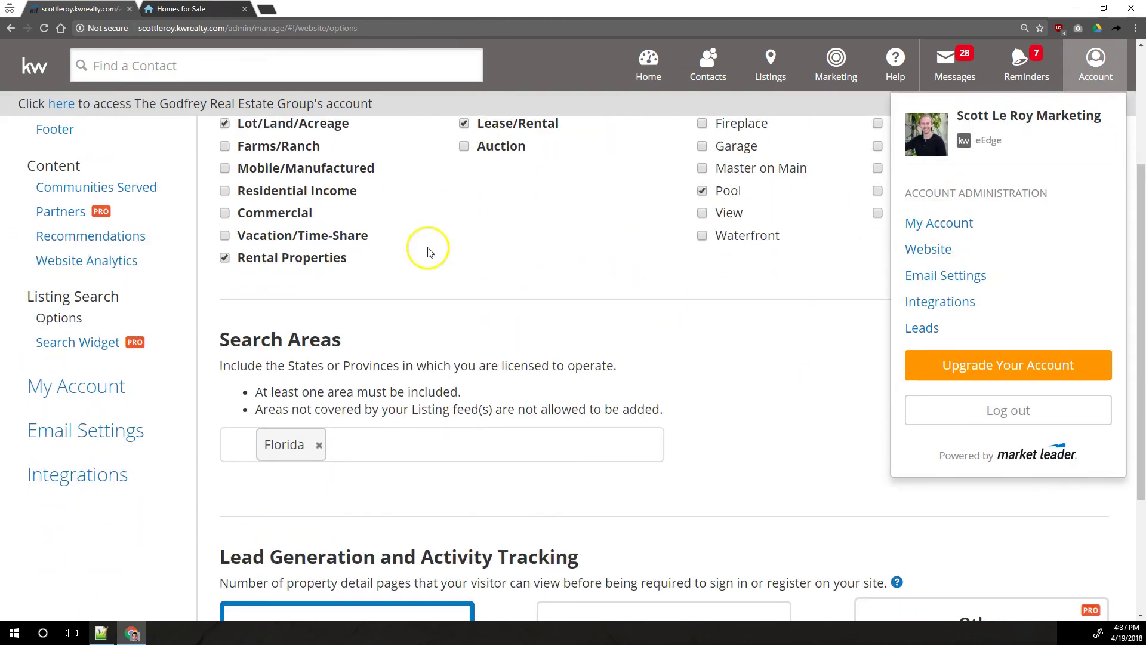
click(64, 390)
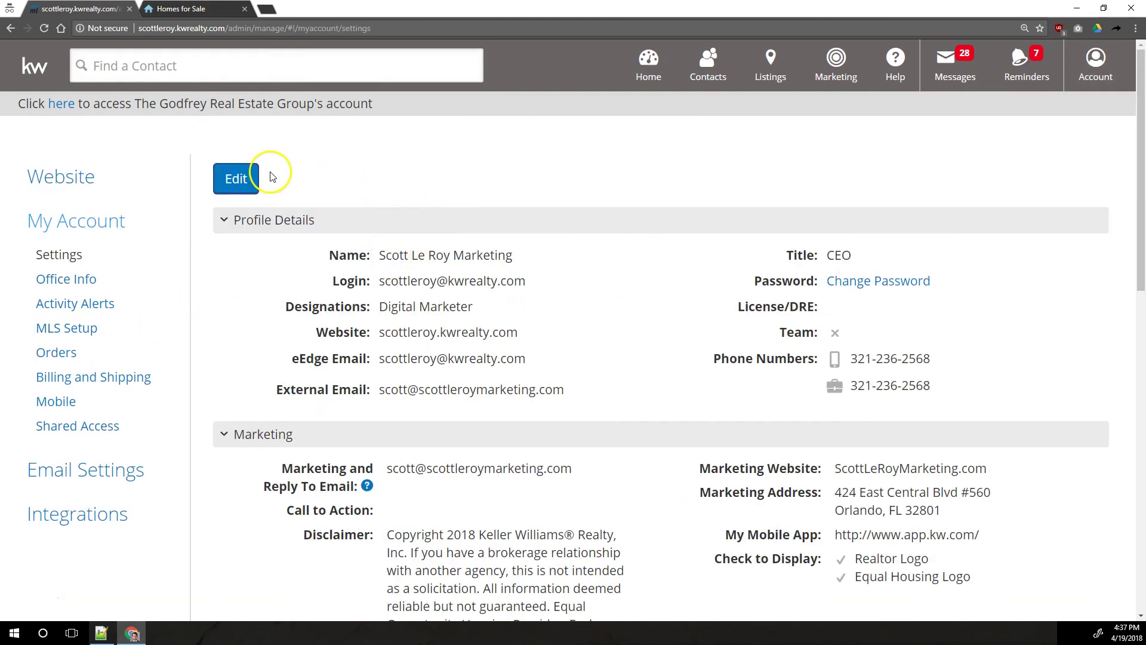
click(251, 179)
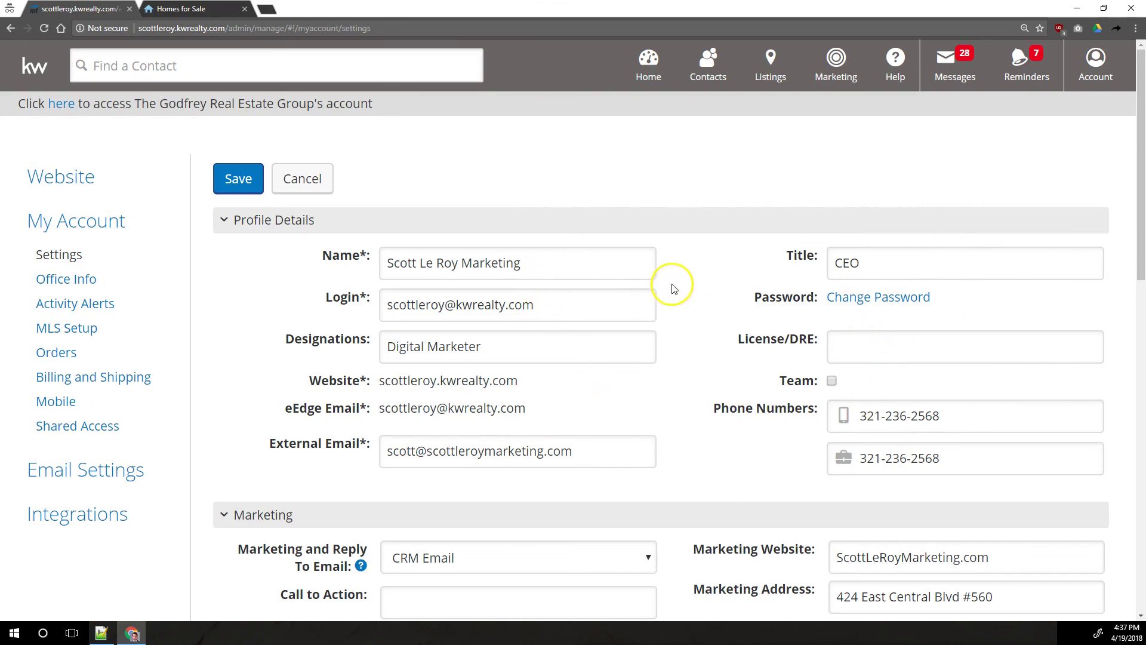
scroll(366, 258, down, 5)
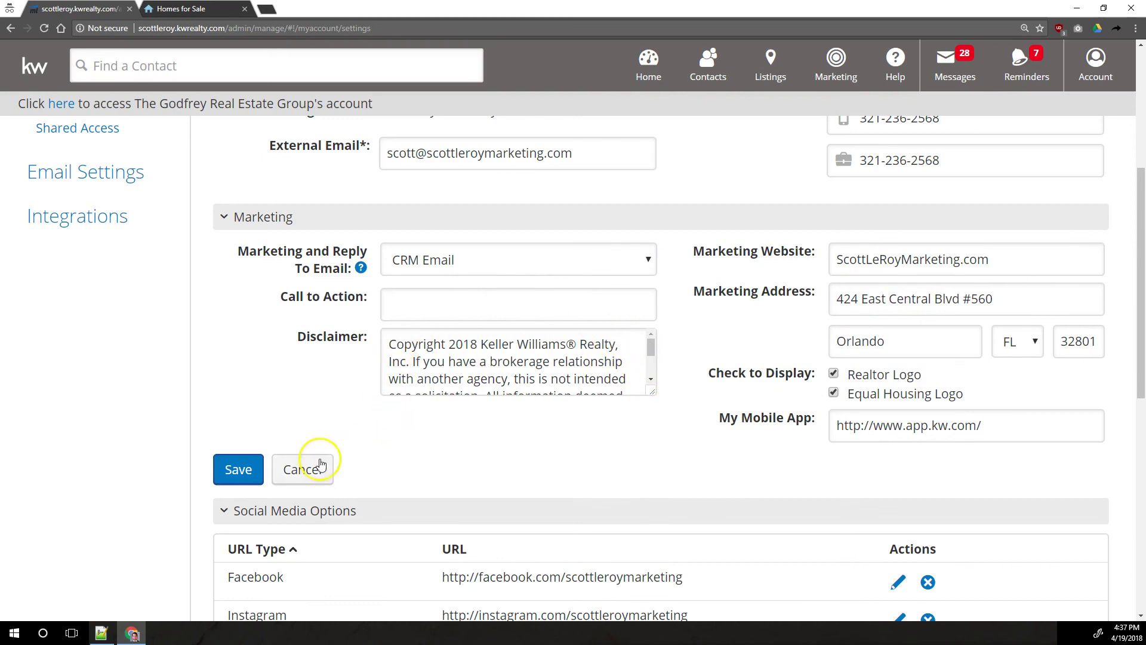
scroll(422, 257, up, 3)
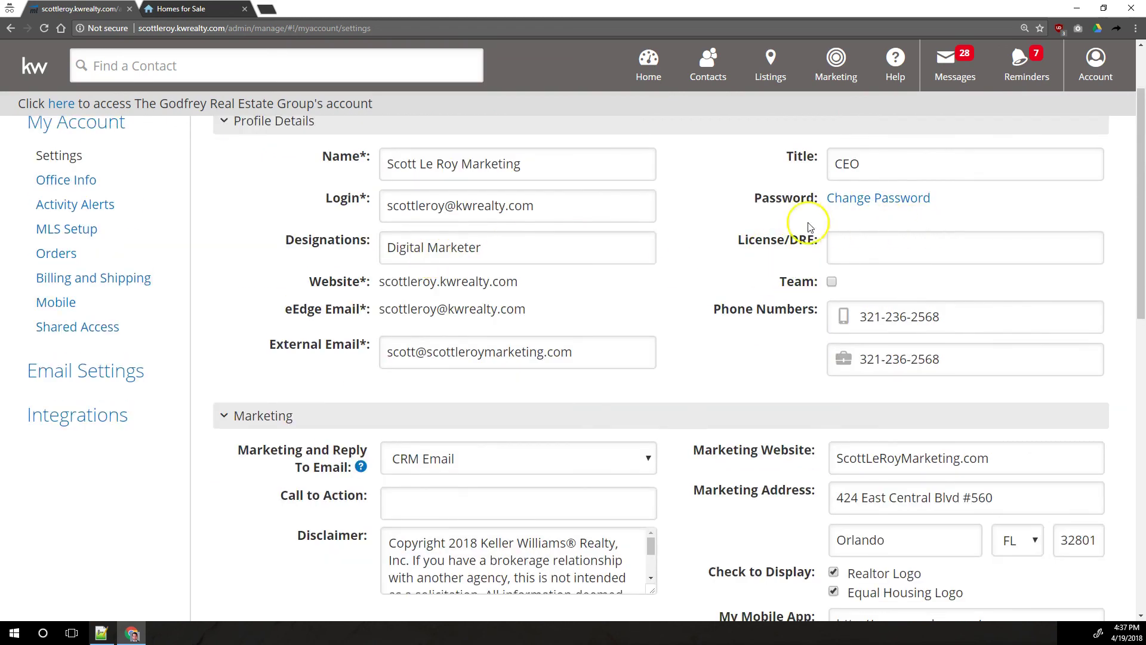
scroll(507, 280, down, 3)
click(250, 471)
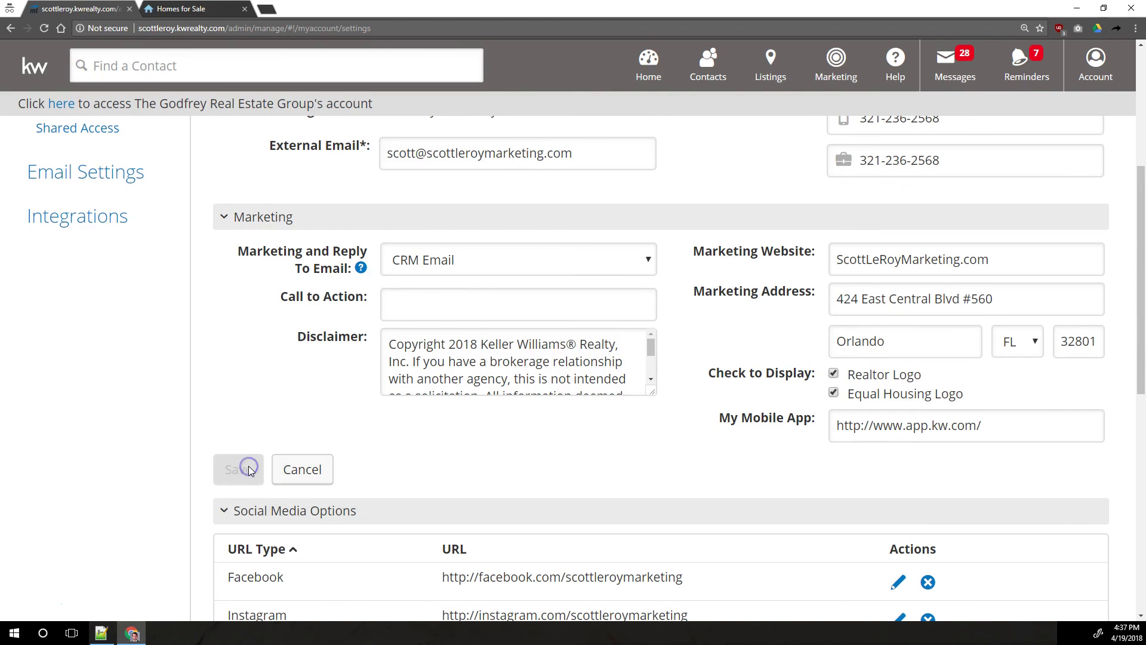
scroll(444, 367, down, 5)
scroll(444, 368, up, 2)
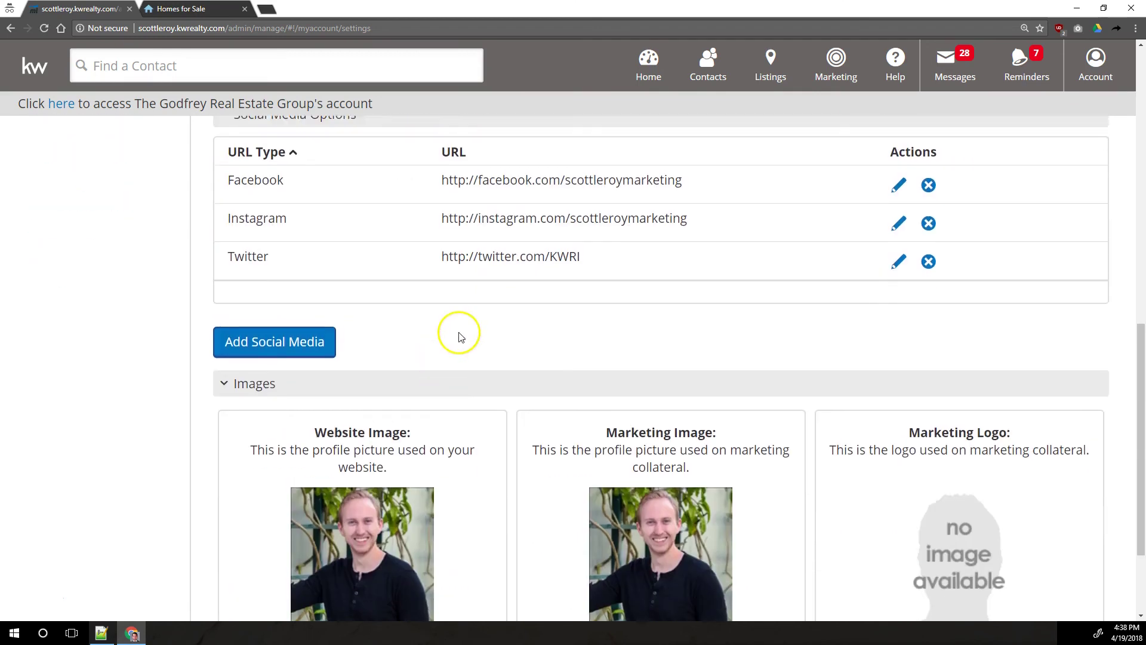
key(ctrl+Tab)
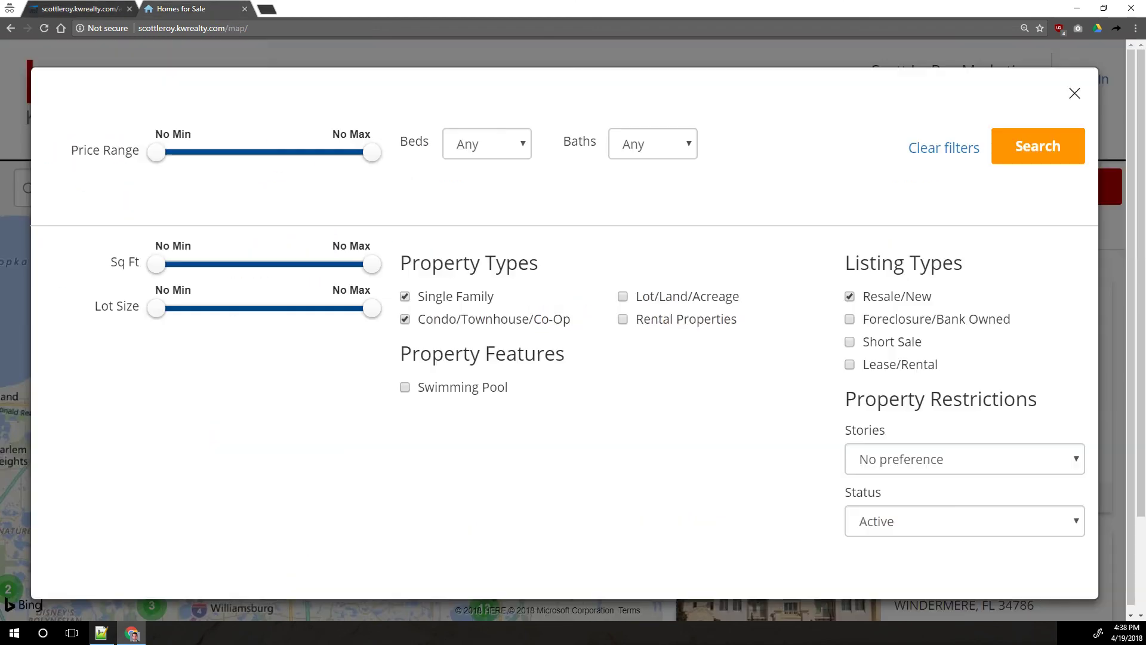
click(25, 125)
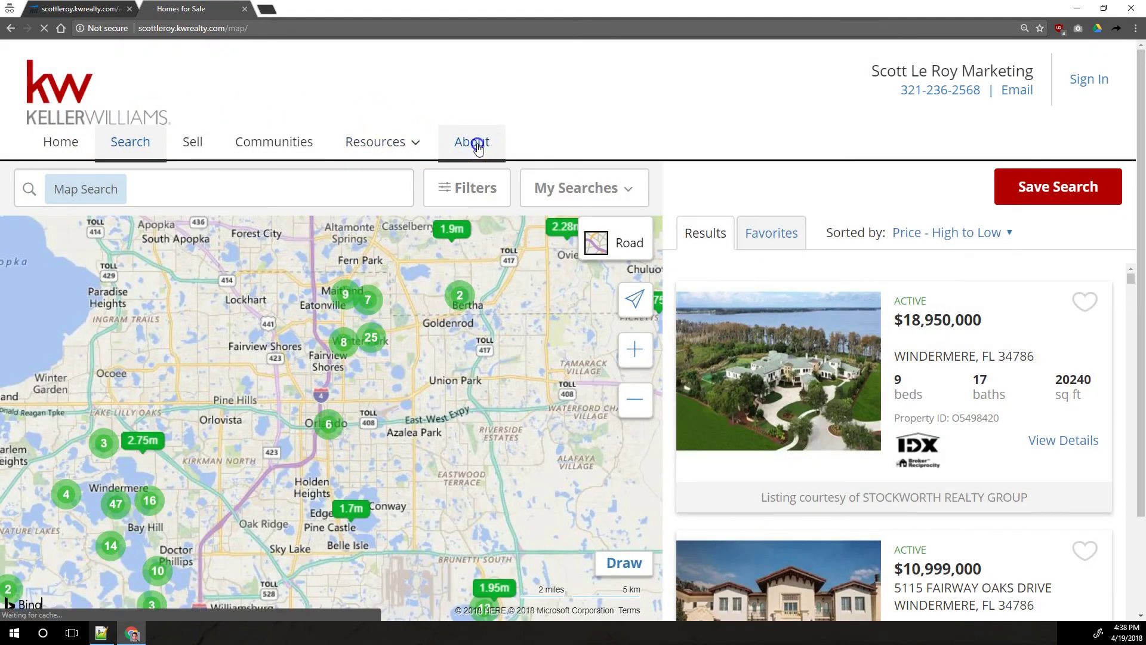
scroll(409, 263, down, 8)
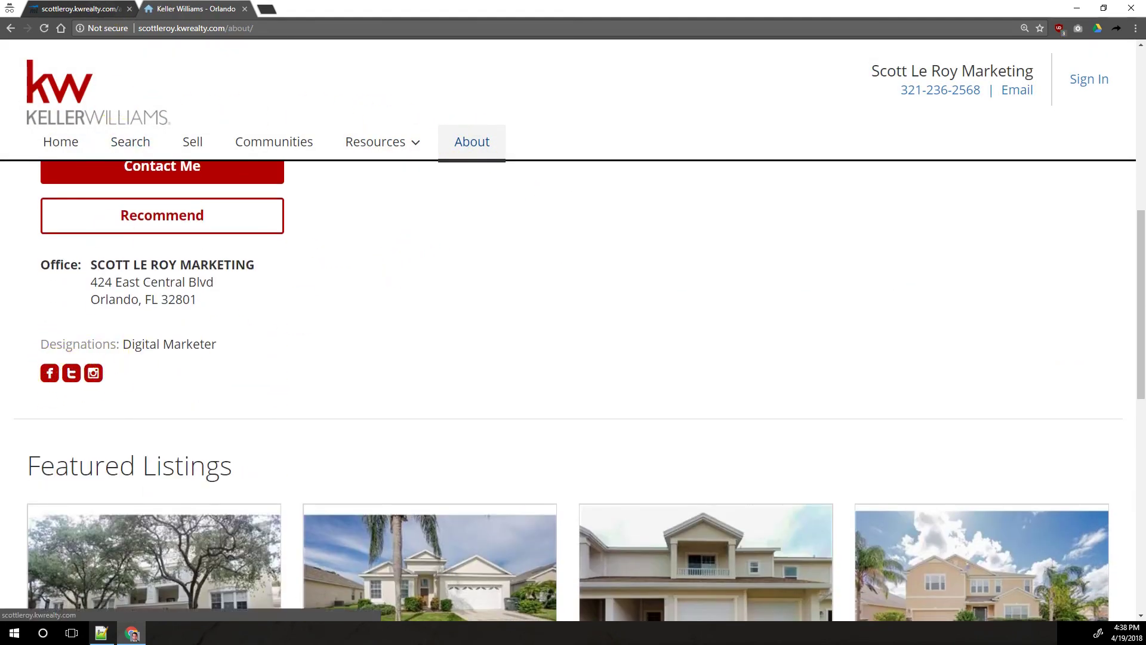
key(ctrl+Tab)
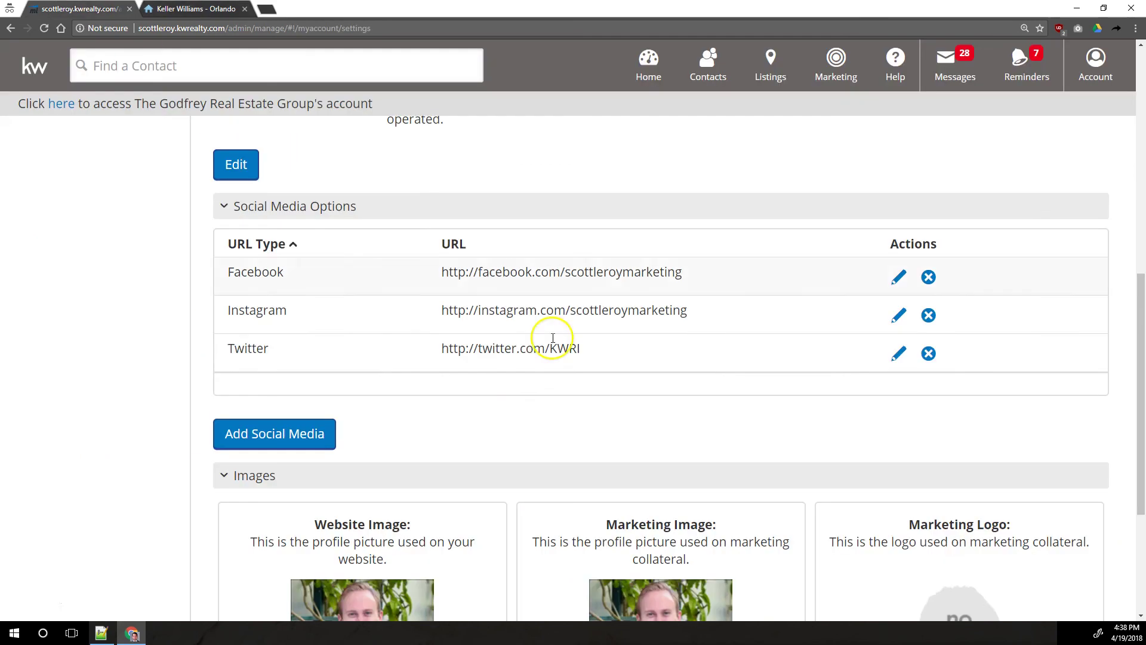
click(322, 436)
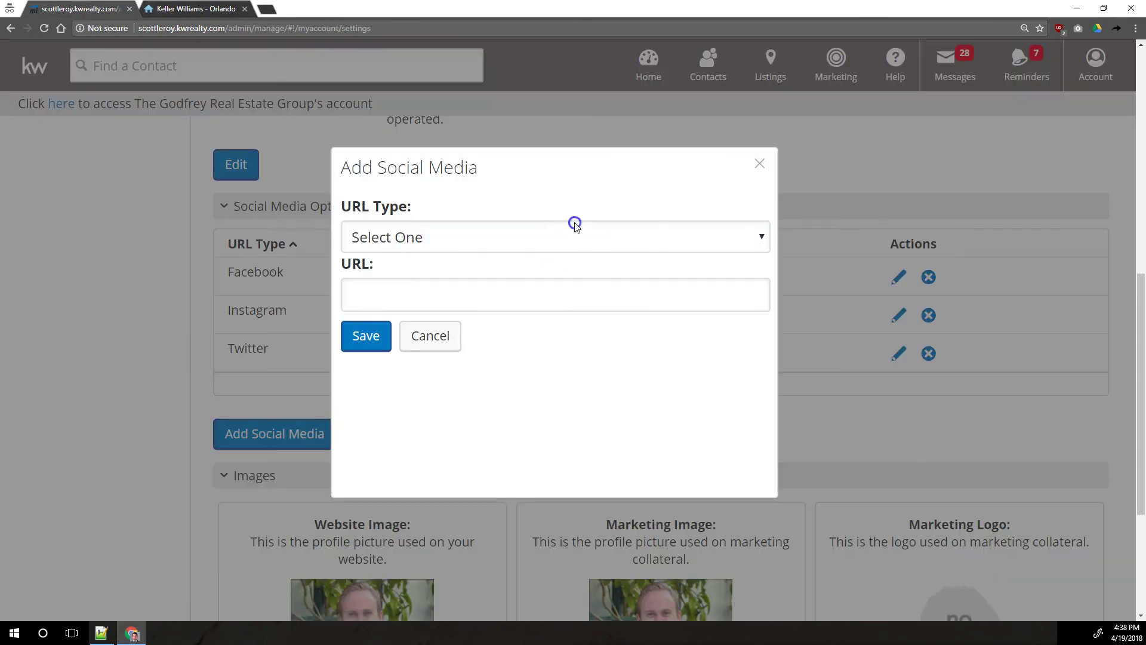
click(575, 229)
scroll(534, 484, down, 1)
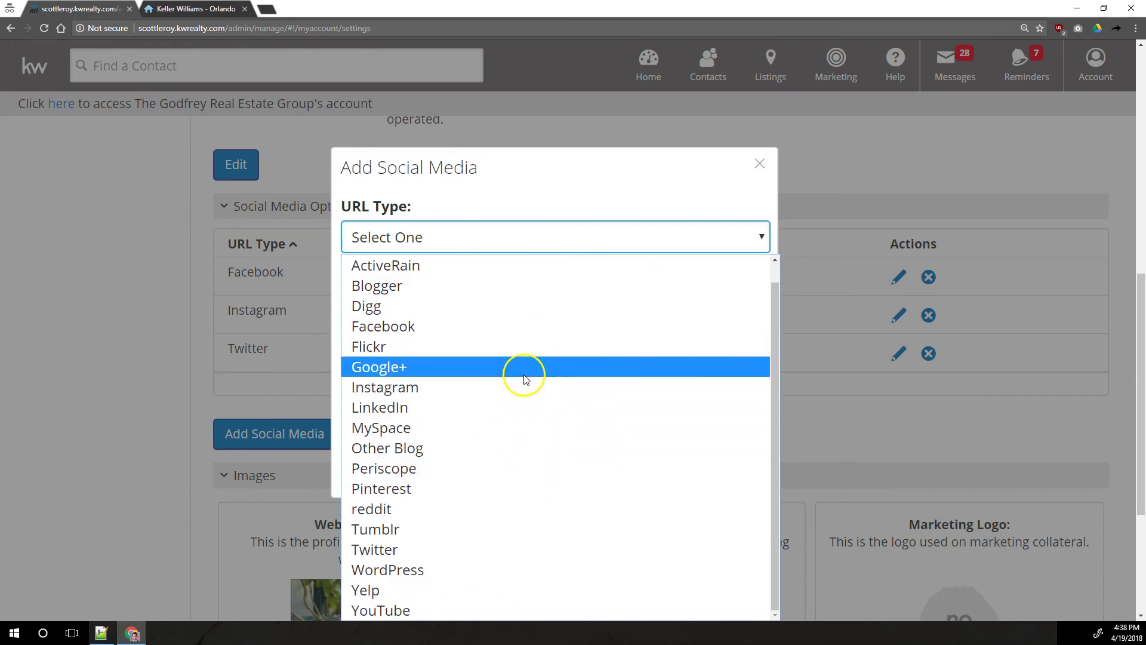
click(525, 371)
click(490, 289)
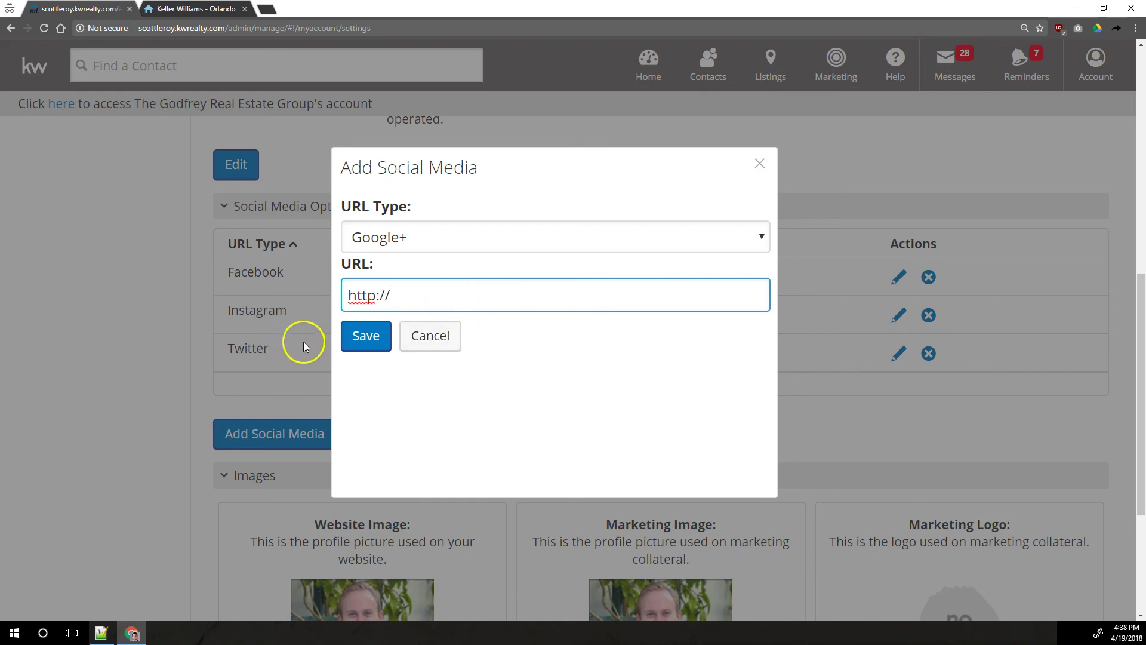
click(433, 336)
scroll(477, 335, down, 4)
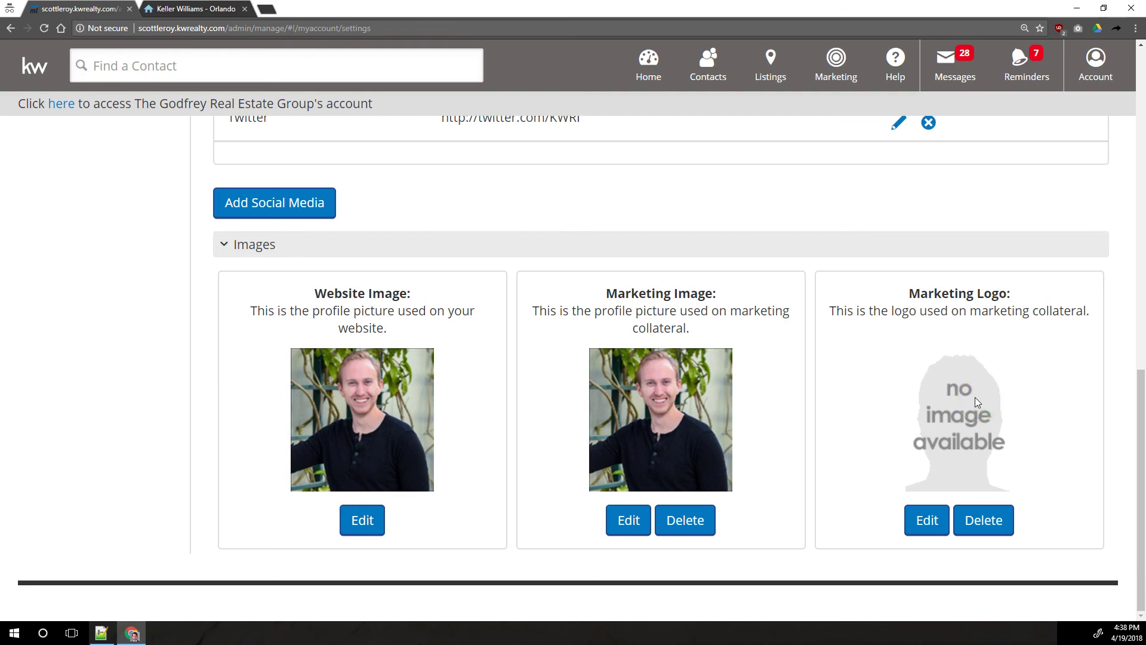
Cancel the website image edit and switch to the live About page.
click(365, 520)
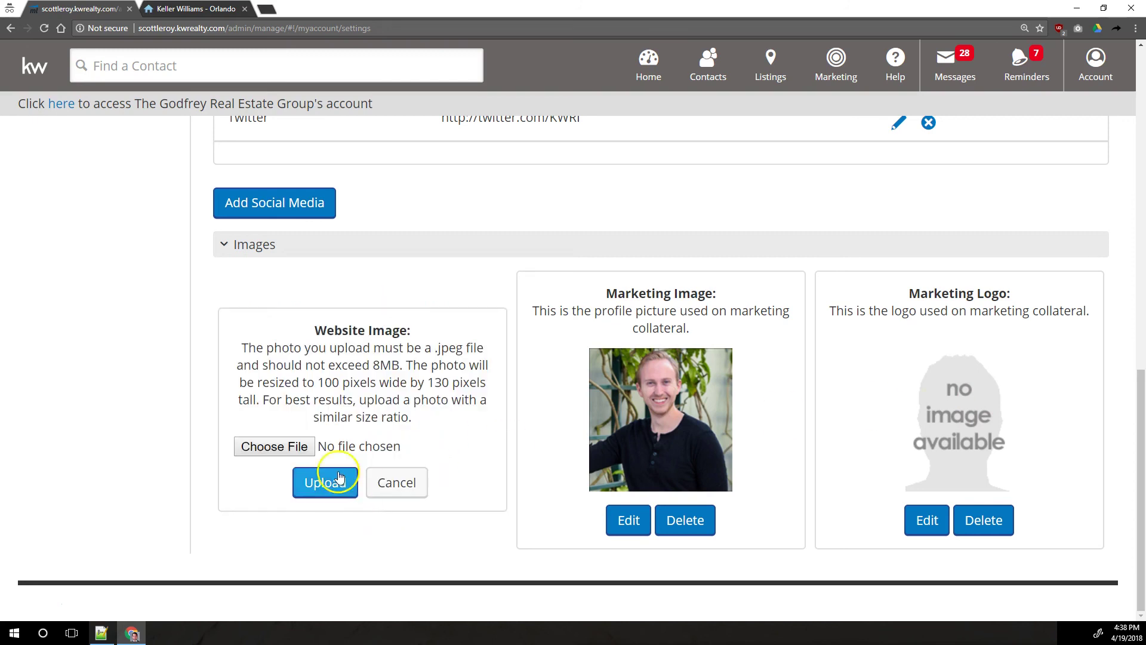
click(399, 488)
scroll(433, 464, up, 13)
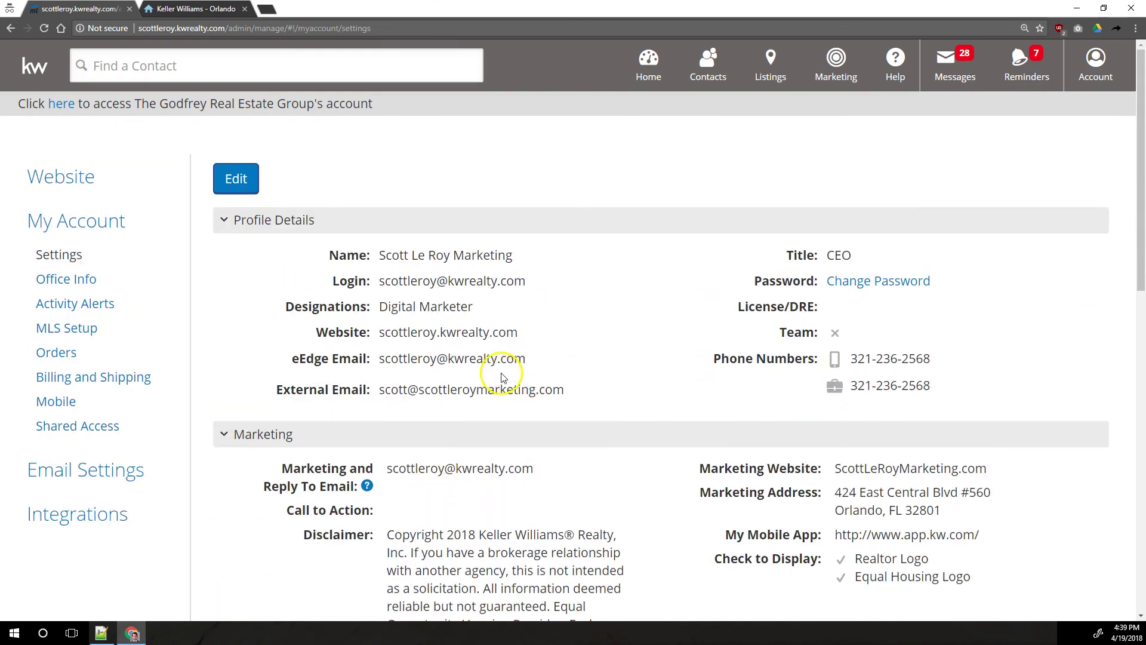
key(ctrl+Tab)
Select the office street address and phone in the live website's footer.
scroll(469, 385, down, 8)
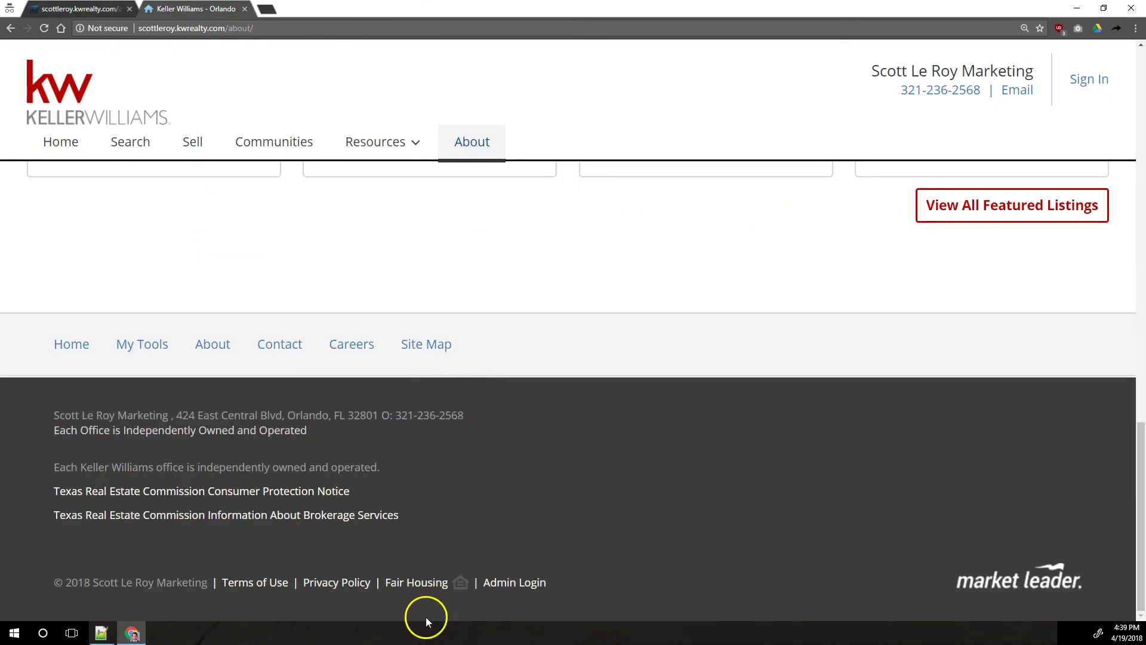
drag(54, 416, 469, 425)
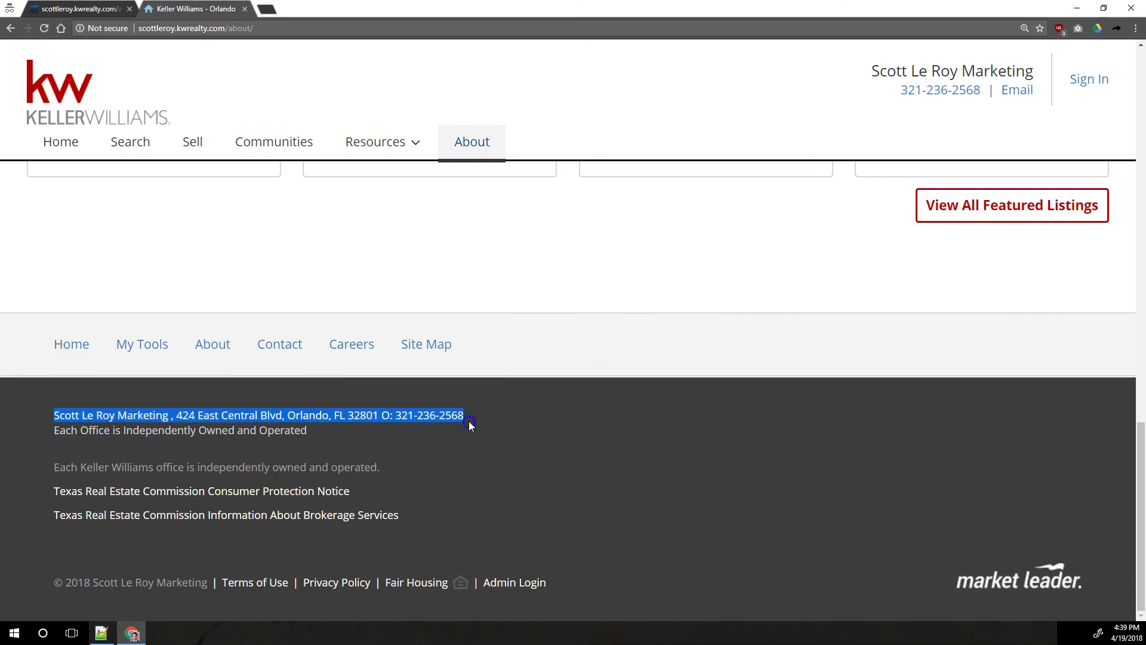
click(456, 425)
drag(177, 418, 445, 416)
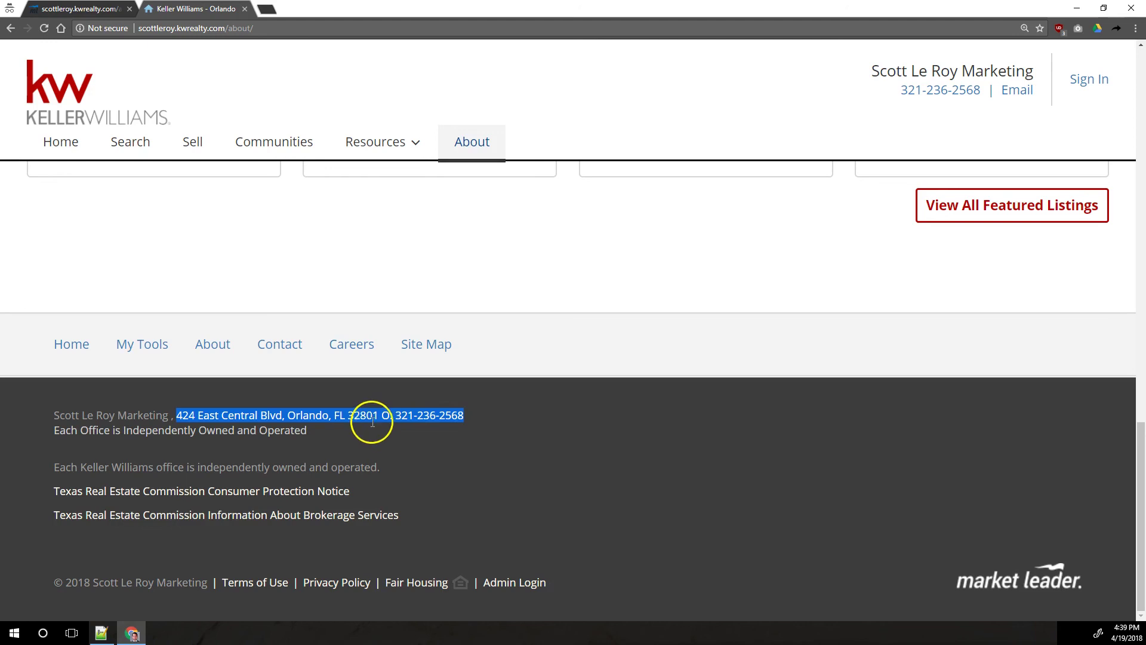
Review the Office Info details in edit mode and save them unchanged: 424 East Central Blvd, Orlando, Florida 32801, Eastern Time.
key(ctrl+shift+Tab)
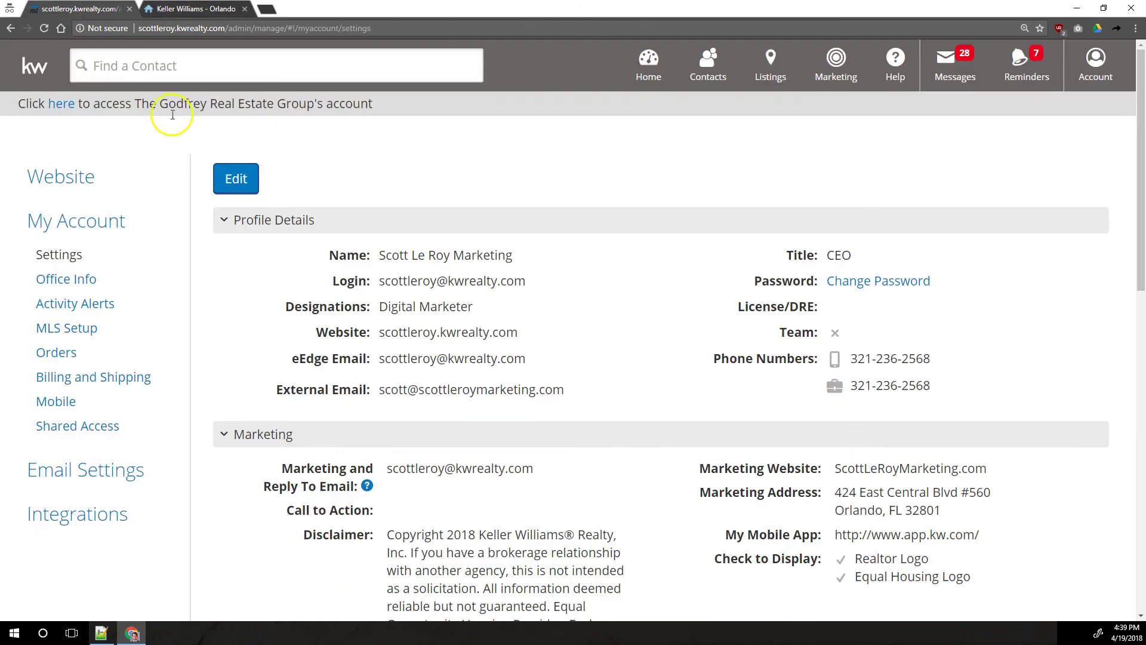
click(68, 288)
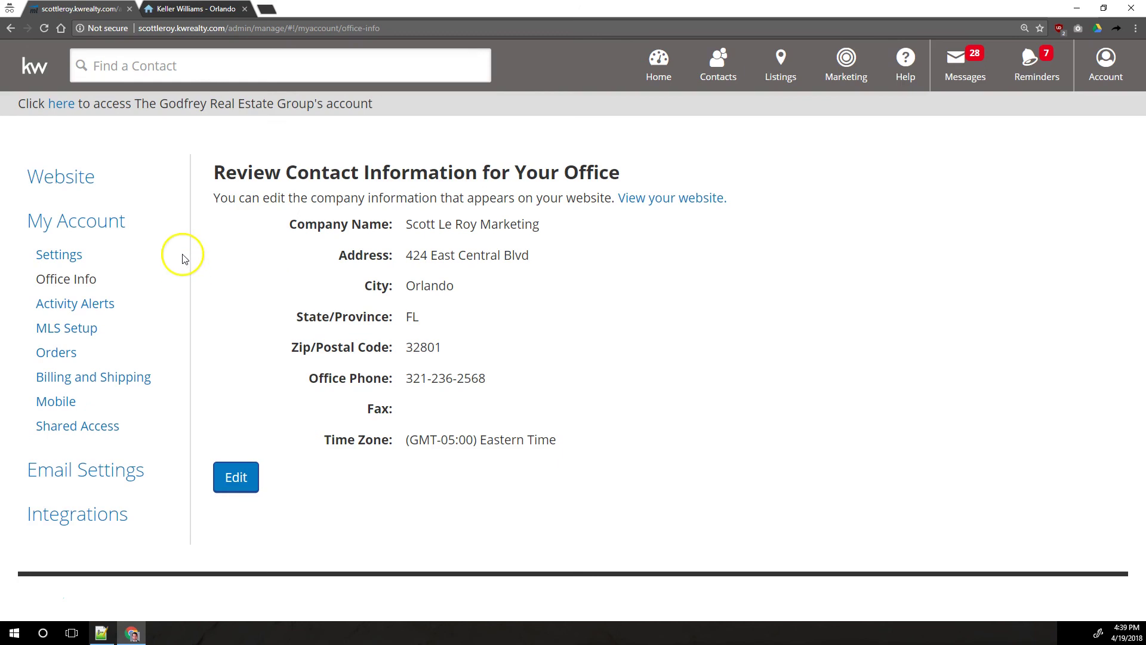
click(242, 475)
drag(530, 236, 331, 250)
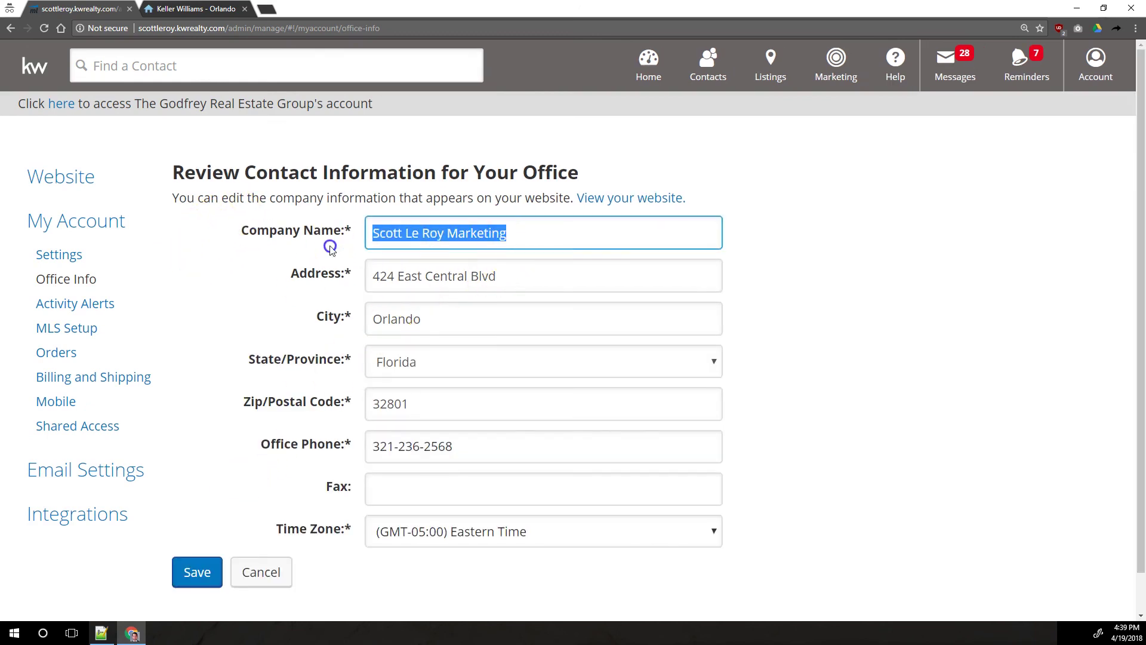
drag(516, 283, 350, 392)
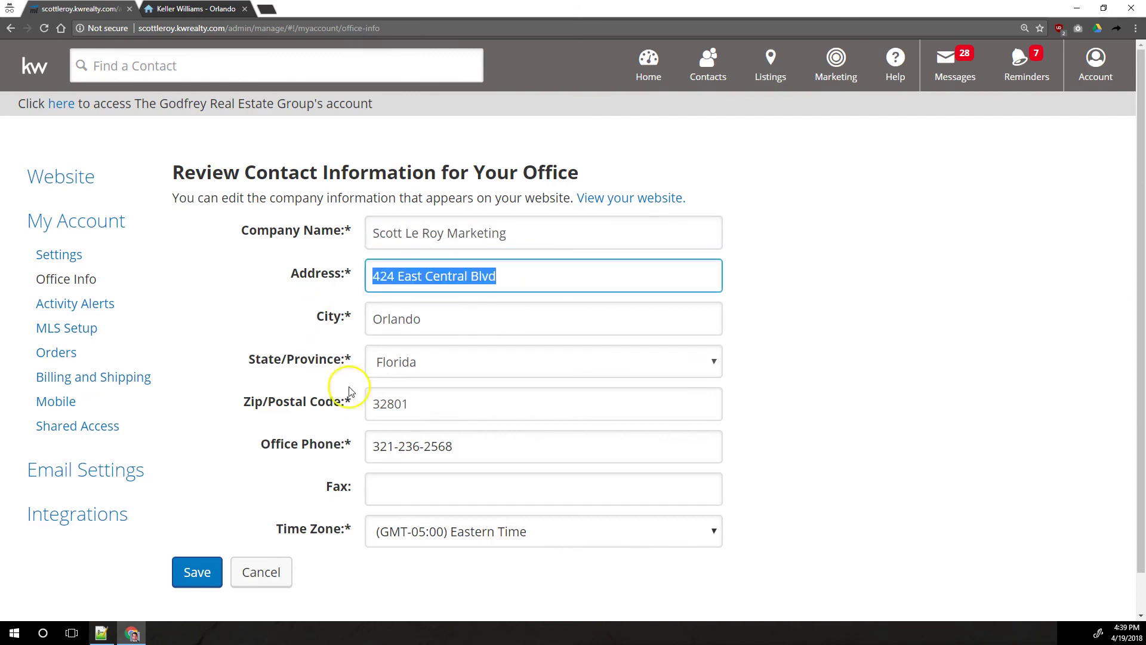
click(433, 536)
click(286, 332)
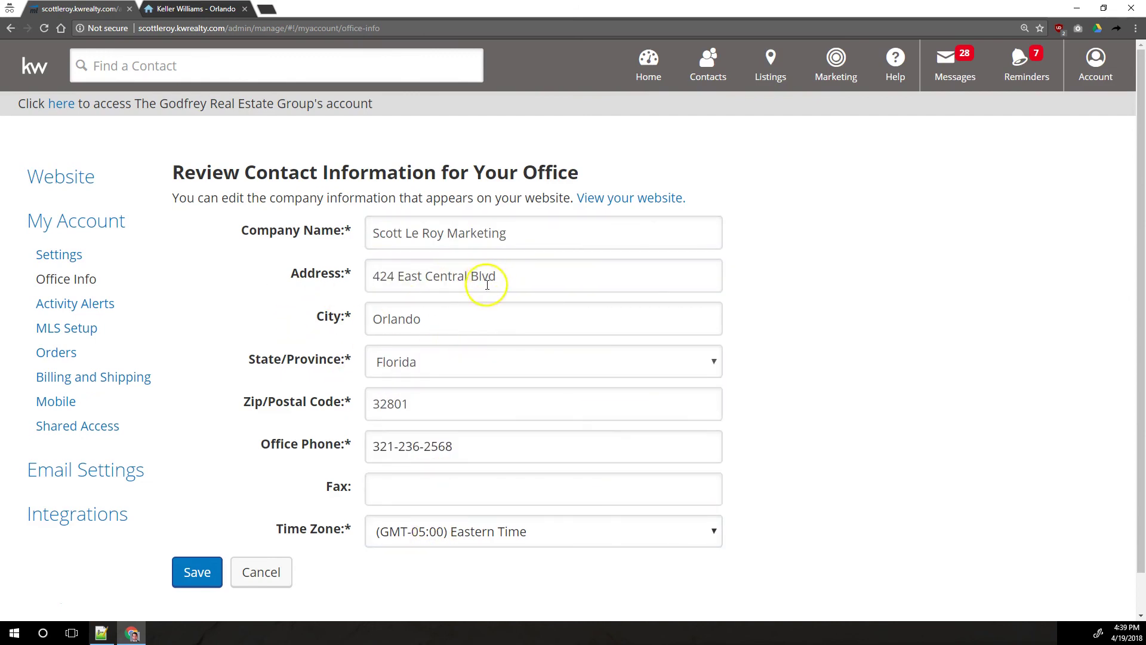
click(187, 565)
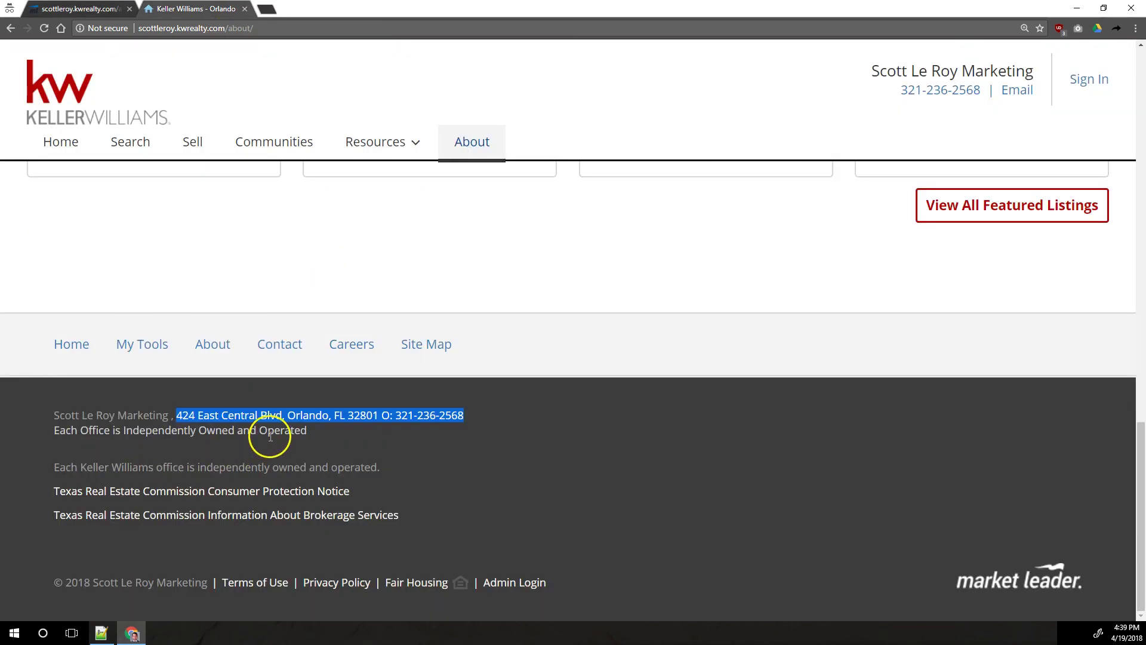
click(72, 9)
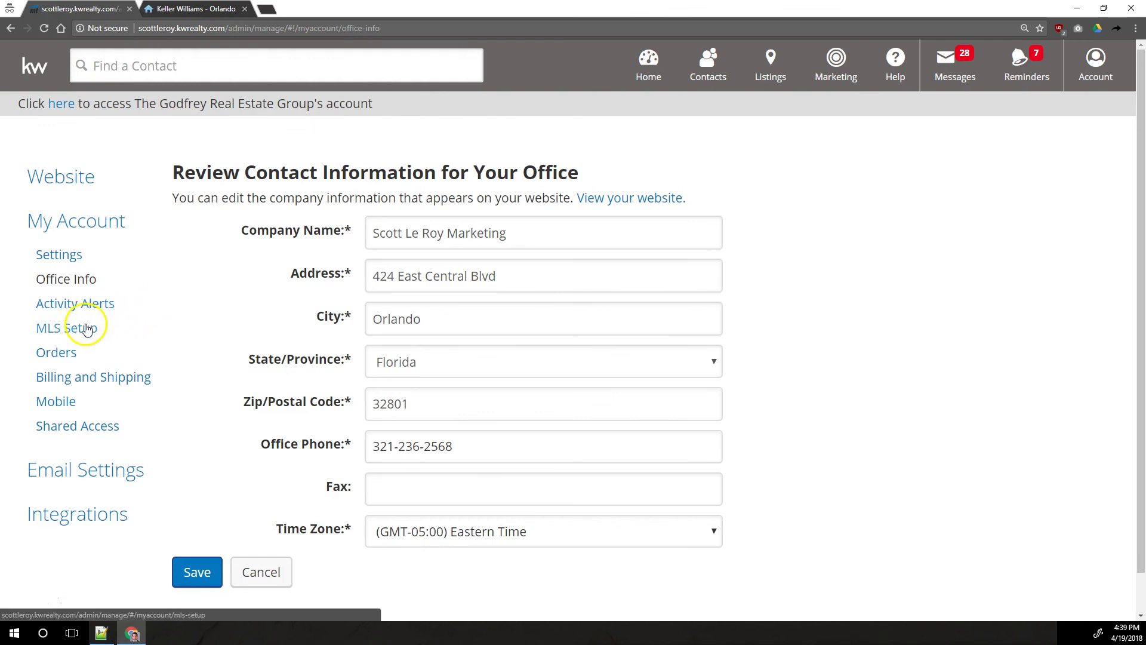
Review the Activity Alerts subscriptions, including Contact Updated Information and the New Message alerts.
click(89, 306)
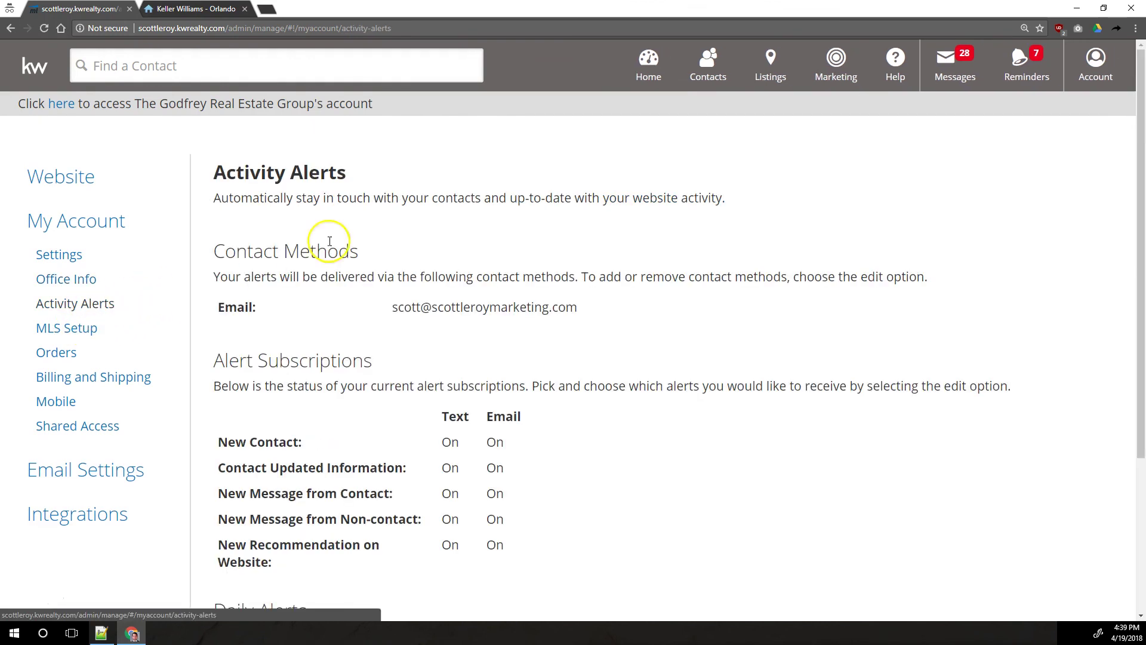
scroll(488, 267, down, 2)
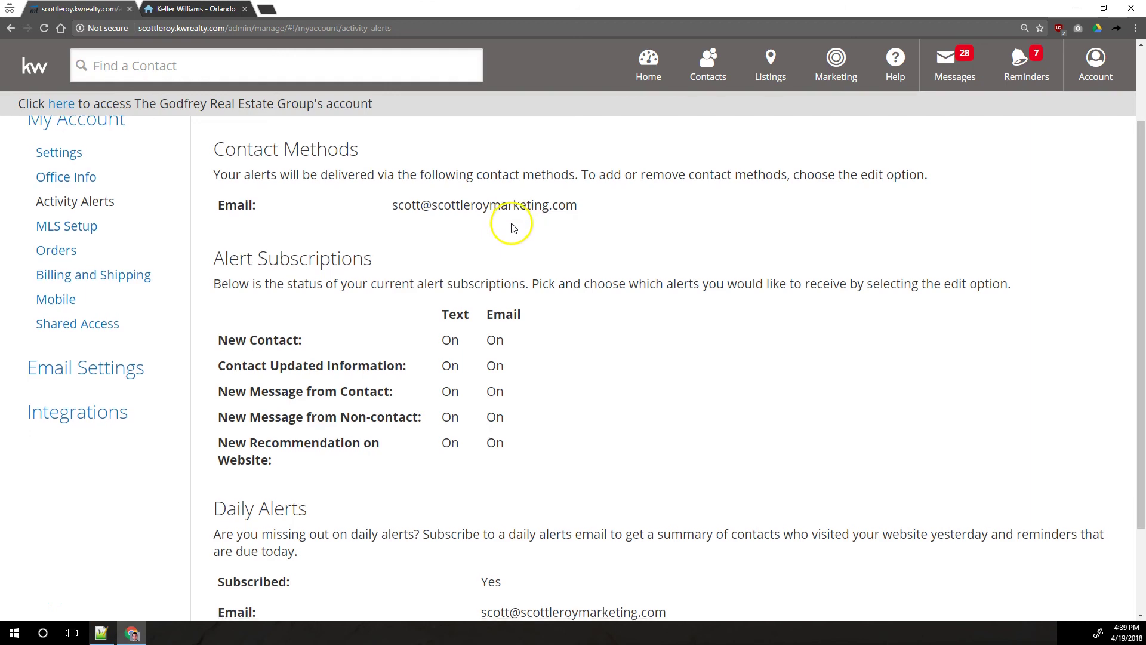
scroll(512, 225, down, 2)
drag(222, 222, 511, 248)
click(388, 256)
drag(234, 251, 407, 262)
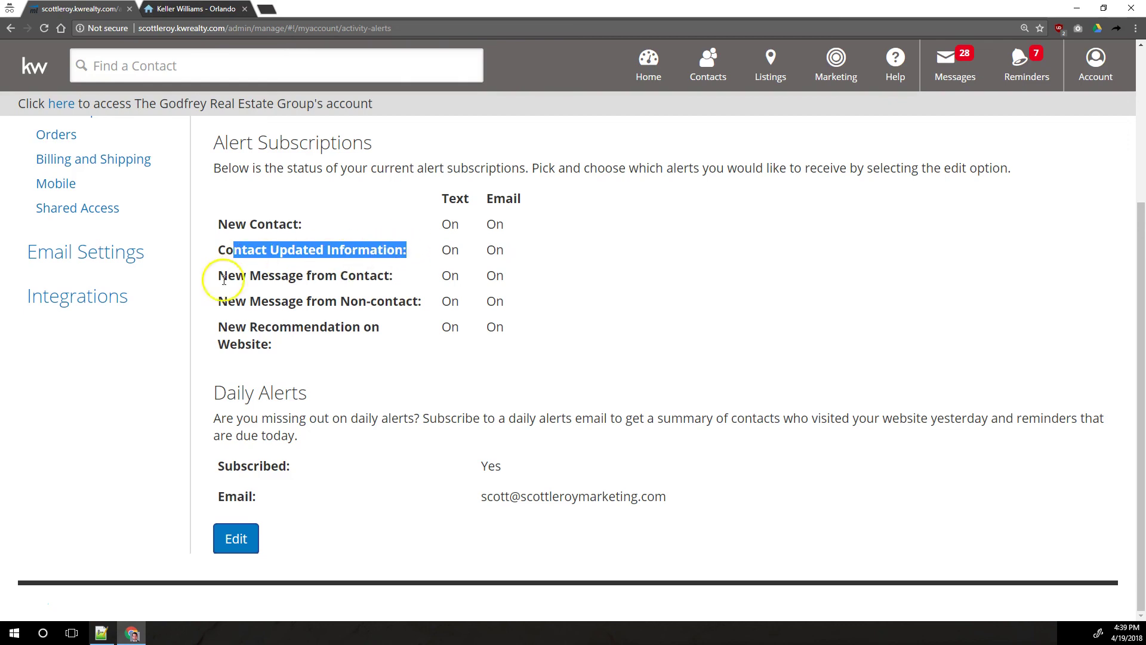
drag(216, 287, 410, 280)
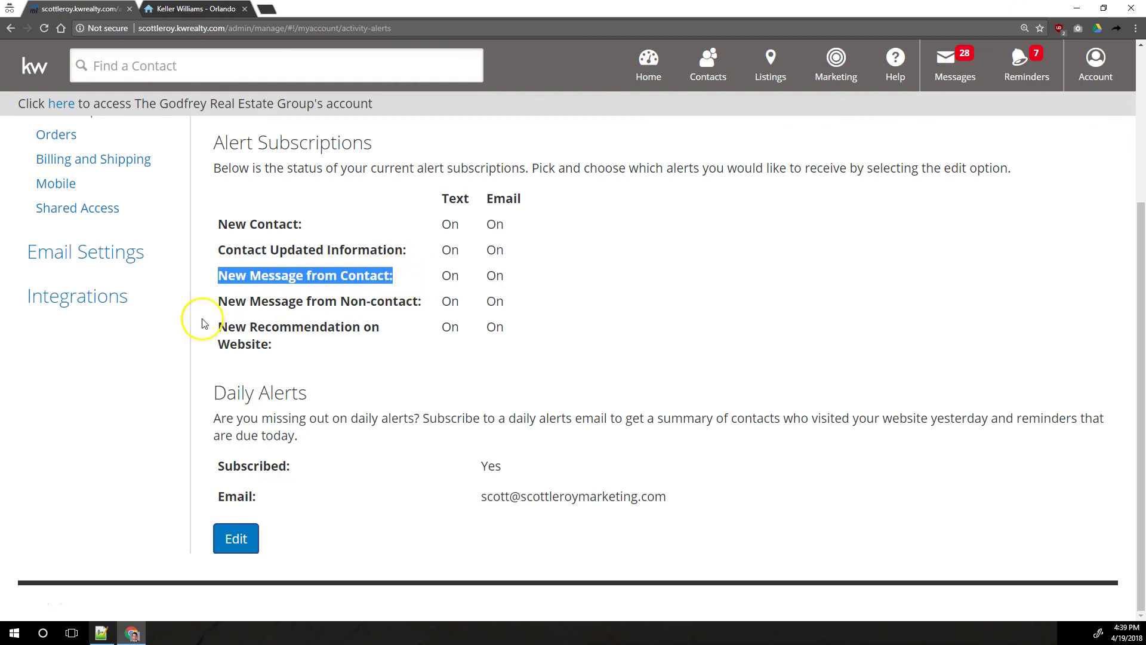
drag(219, 300, 408, 299)
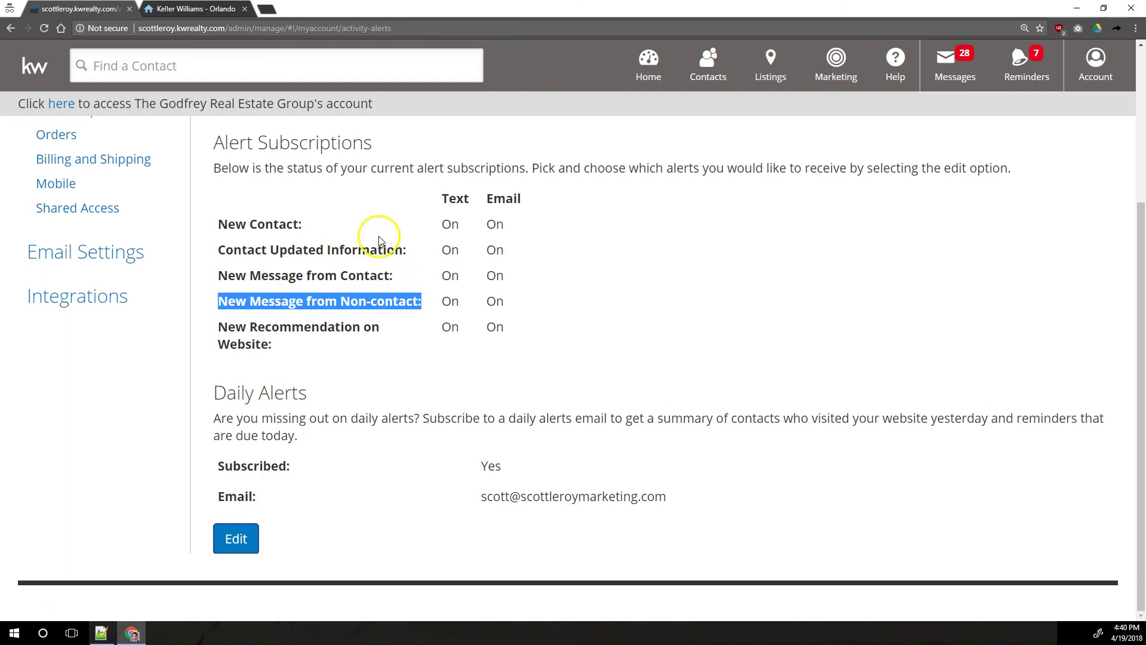
drag(417, 306, 492, 307)
click(223, 295)
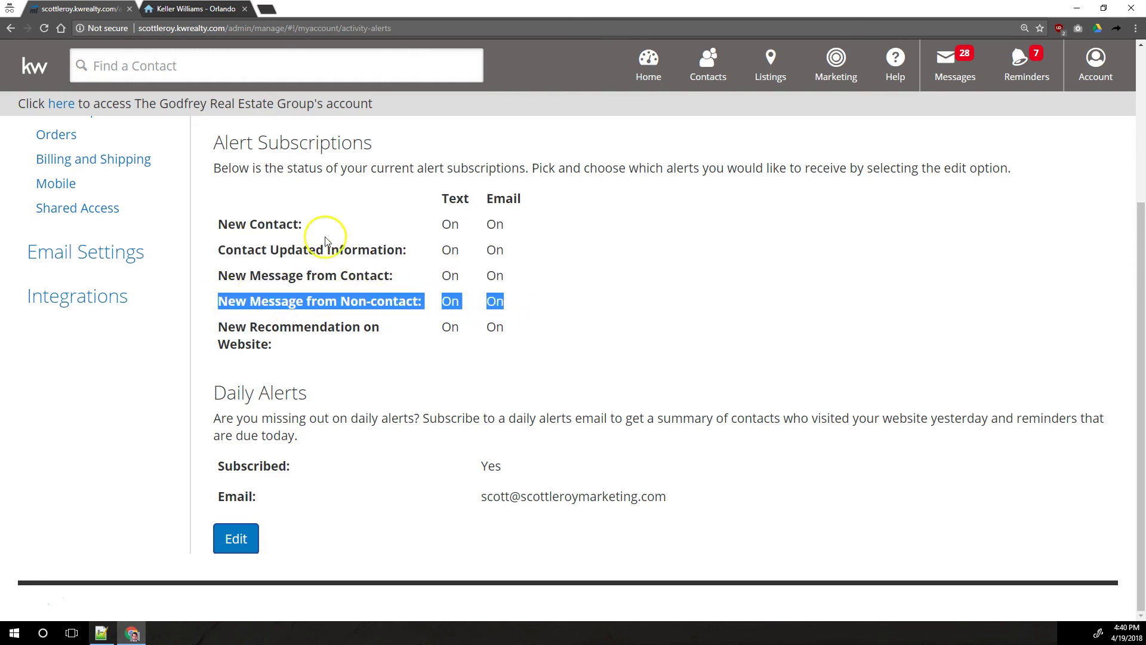
click(311, 305)
Compare against the public agent website, then highlight the whole alert subscriptions table.
key(ctrl+Tab)
scroll(254, 239, up, 6)
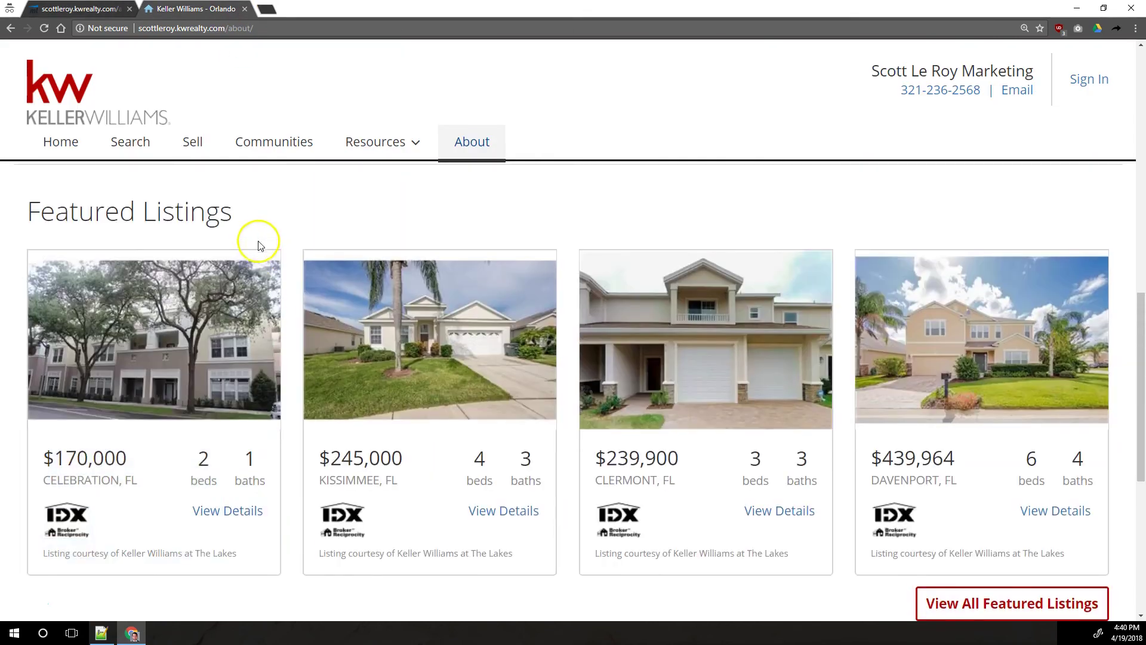
scroll(258, 245, up, 6)
key(ctrl+Tab)
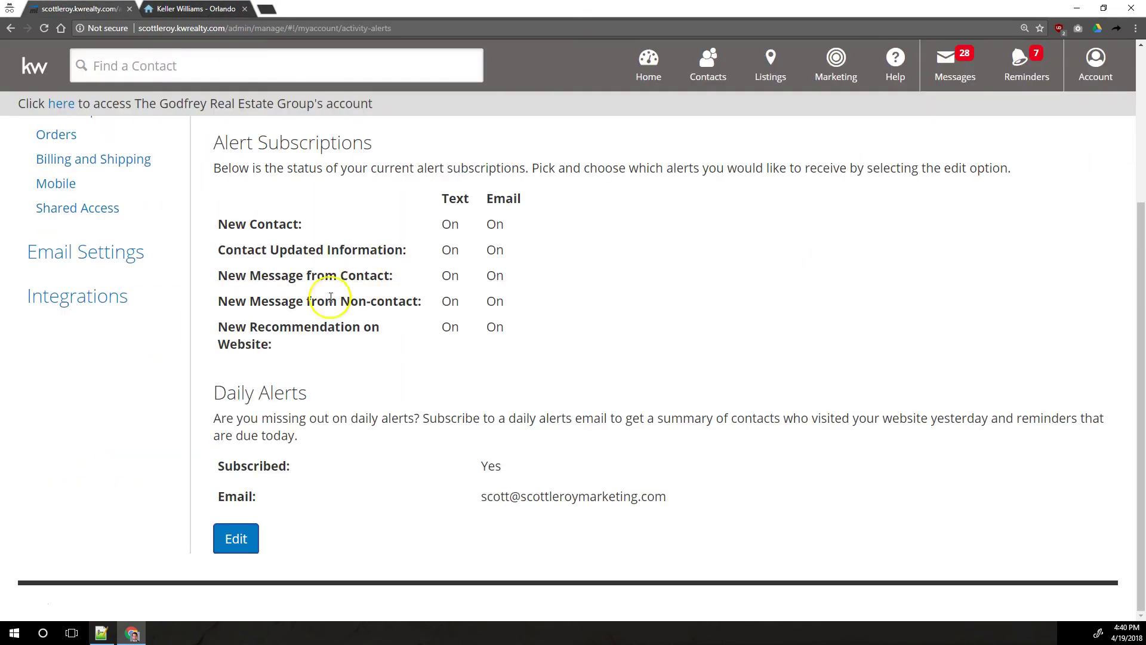
drag(272, 344, 206, 249)
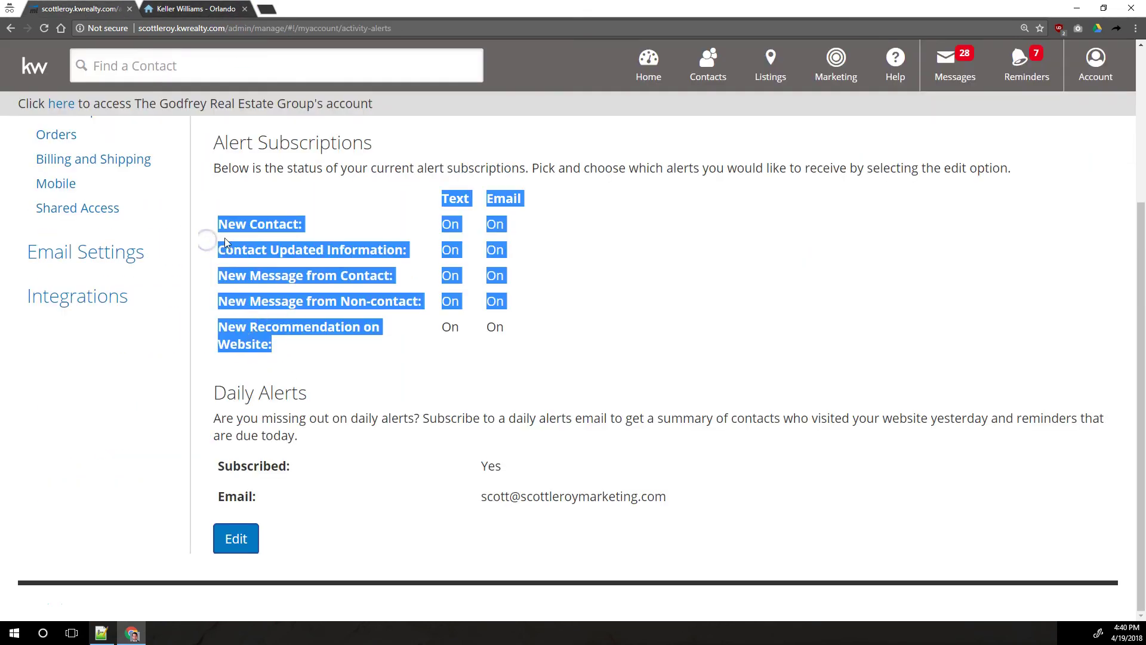
click(225, 238)
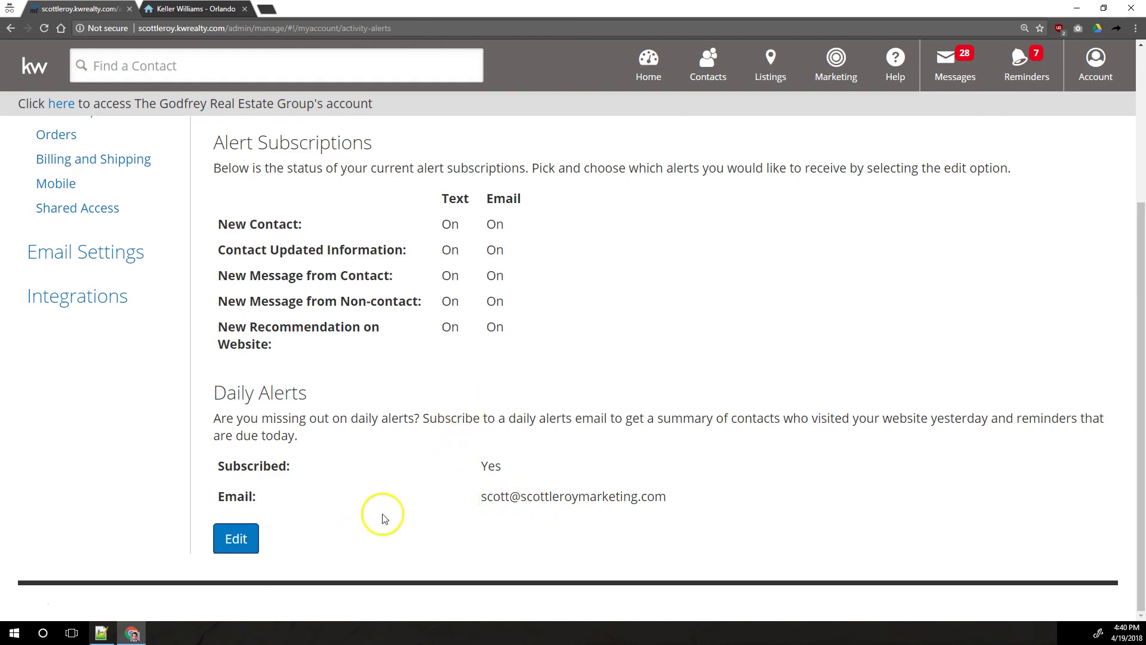
Edit the alert settings, select the Cell phone number field, and save with every alert checked.
click(235, 539)
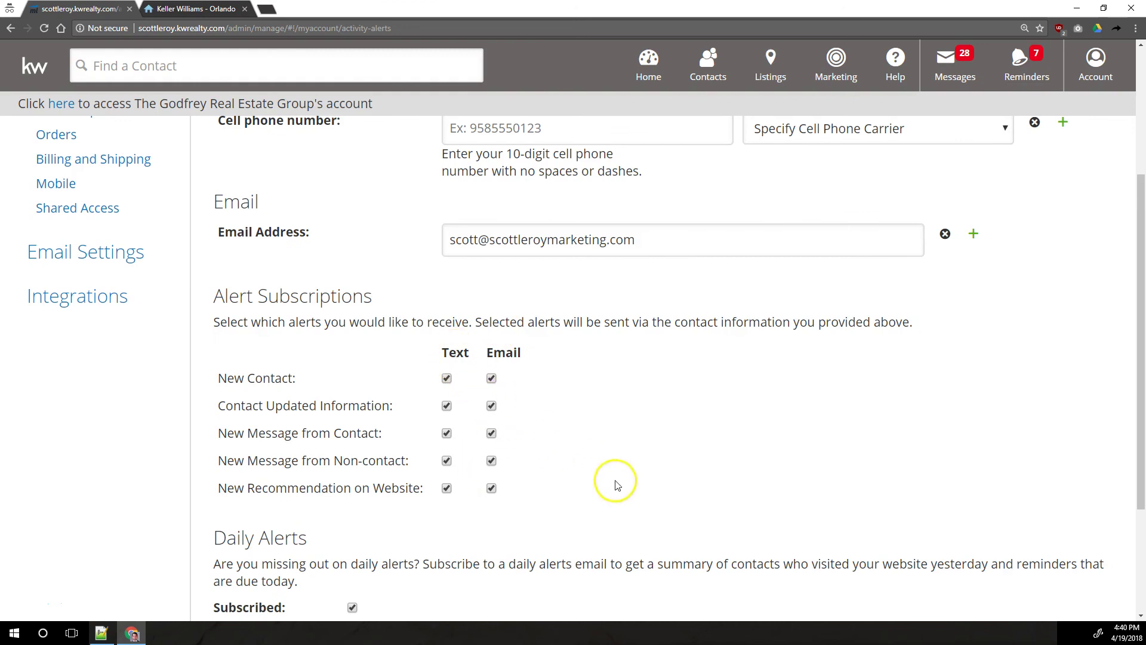
scroll(621, 482, up, 4)
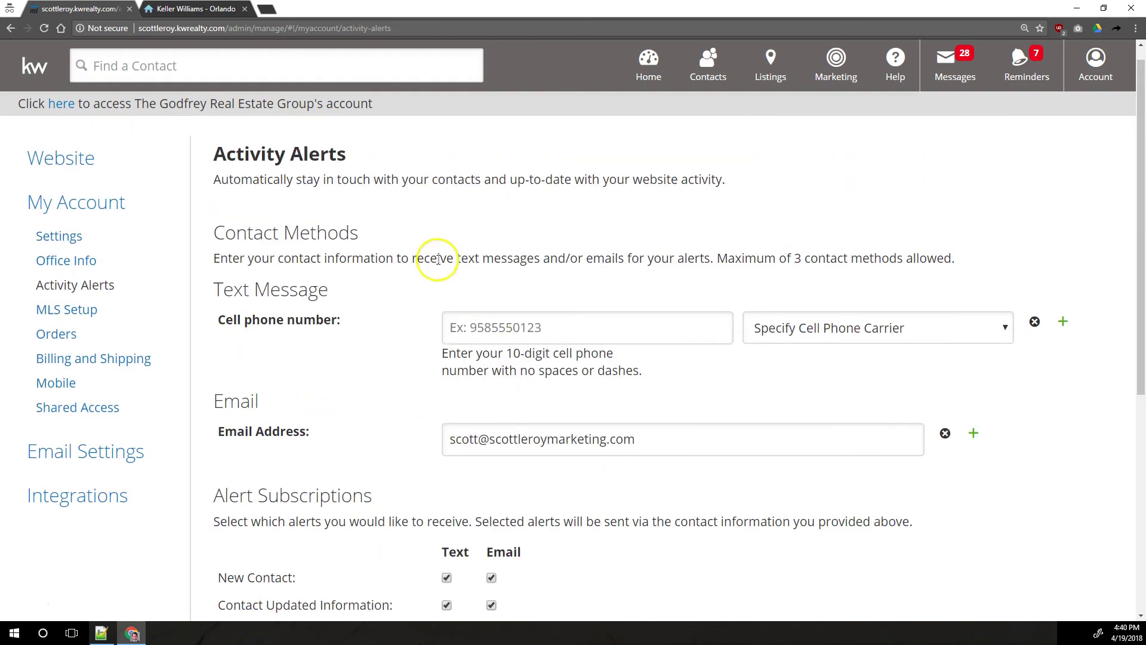
click(576, 320)
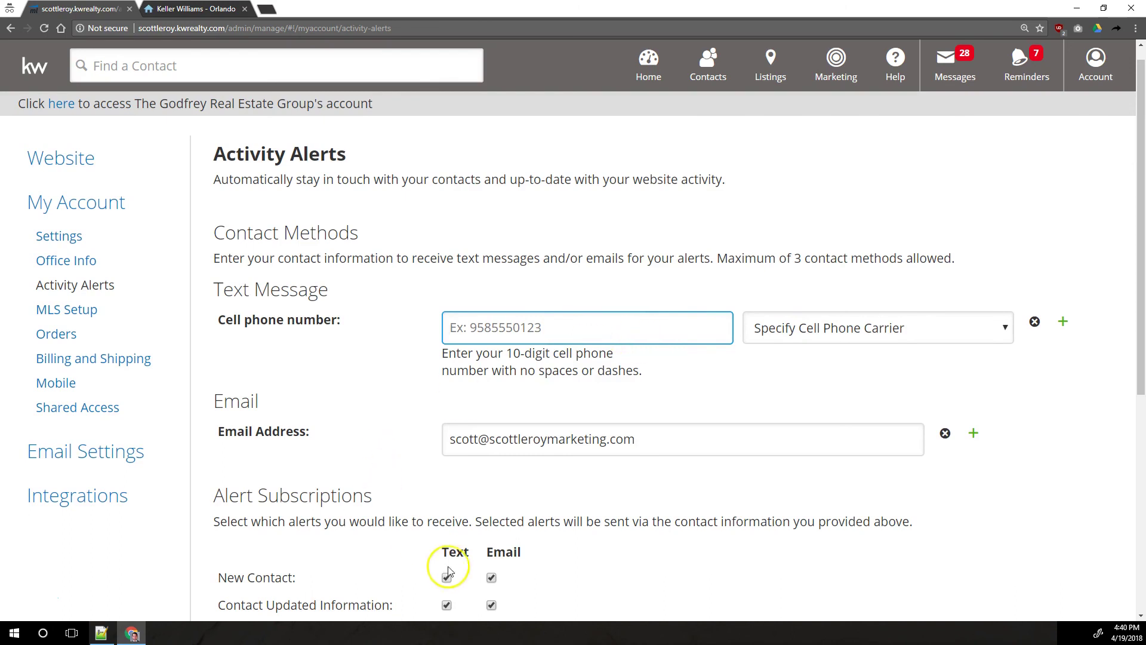
scroll(448, 552, down, 3)
scroll(410, 512, down, 3)
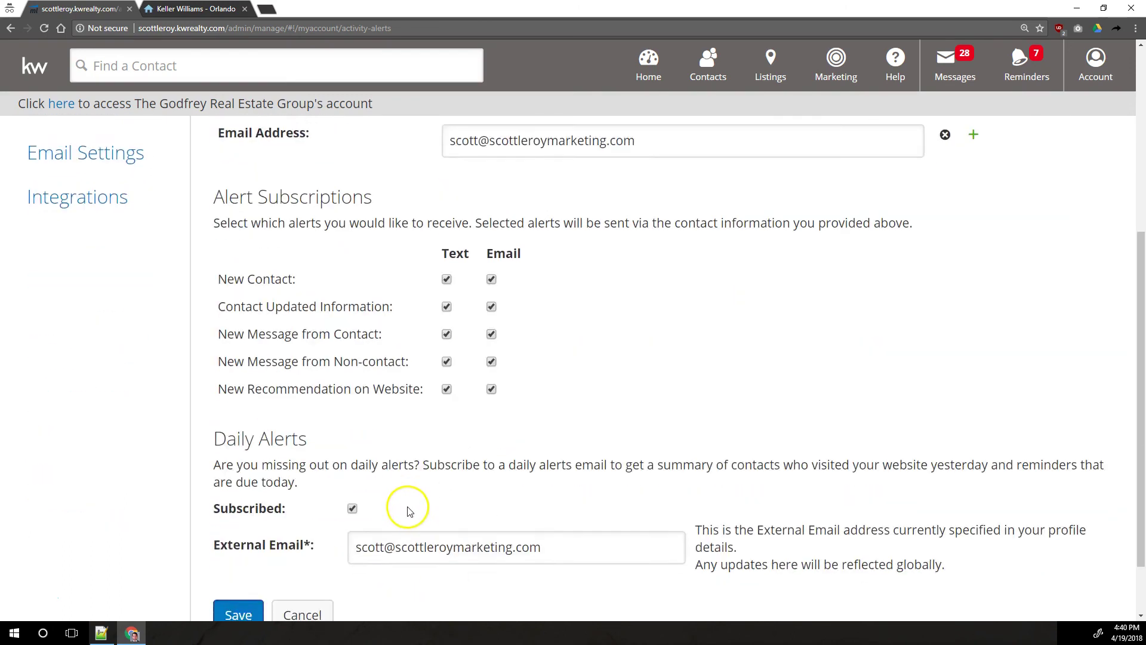
scroll(401, 499, up, 4)
scroll(406, 434, down, 1)
scroll(406, 434, down, 5)
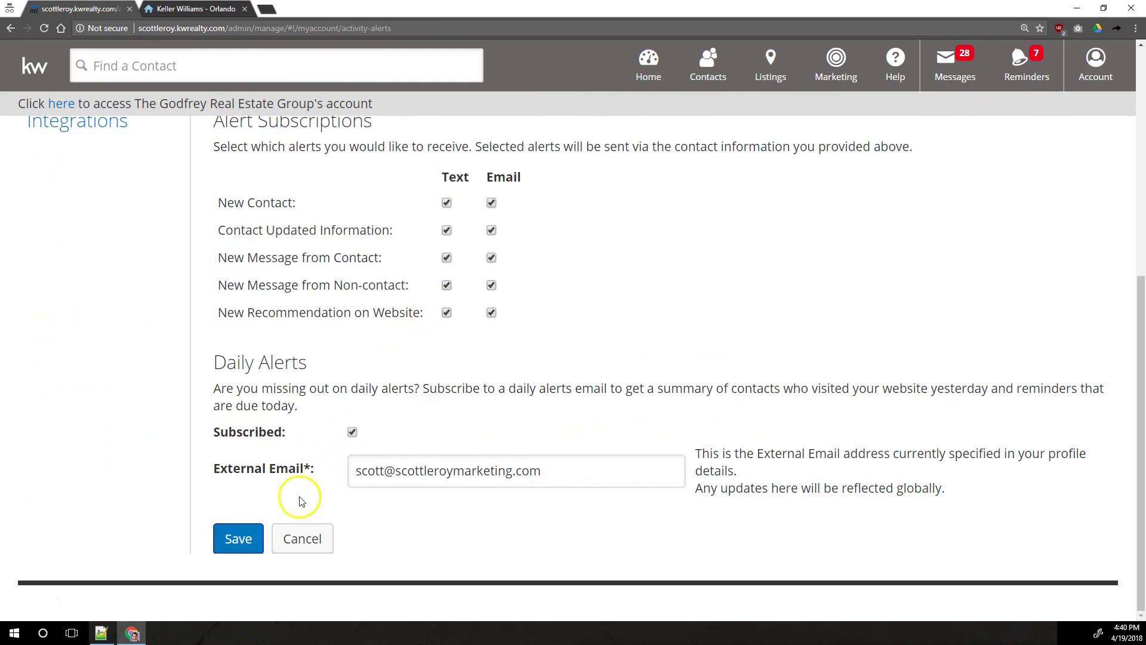
click(247, 548)
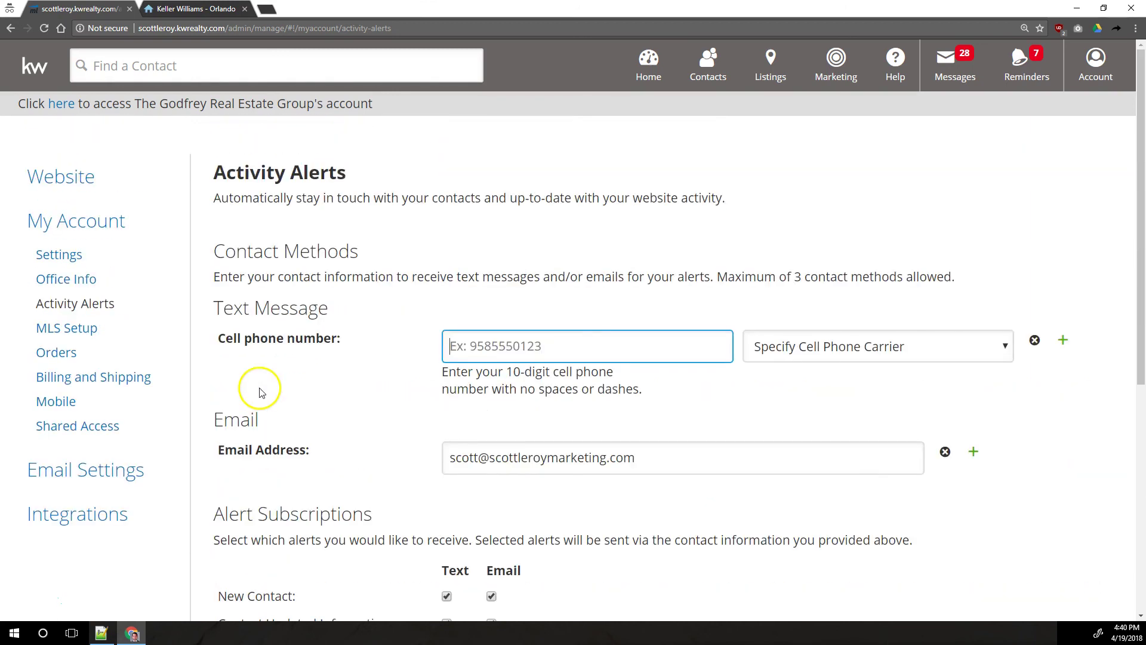
View the approved My Florida MLS feed with one office ID, checking it against the public site.
click(87, 329)
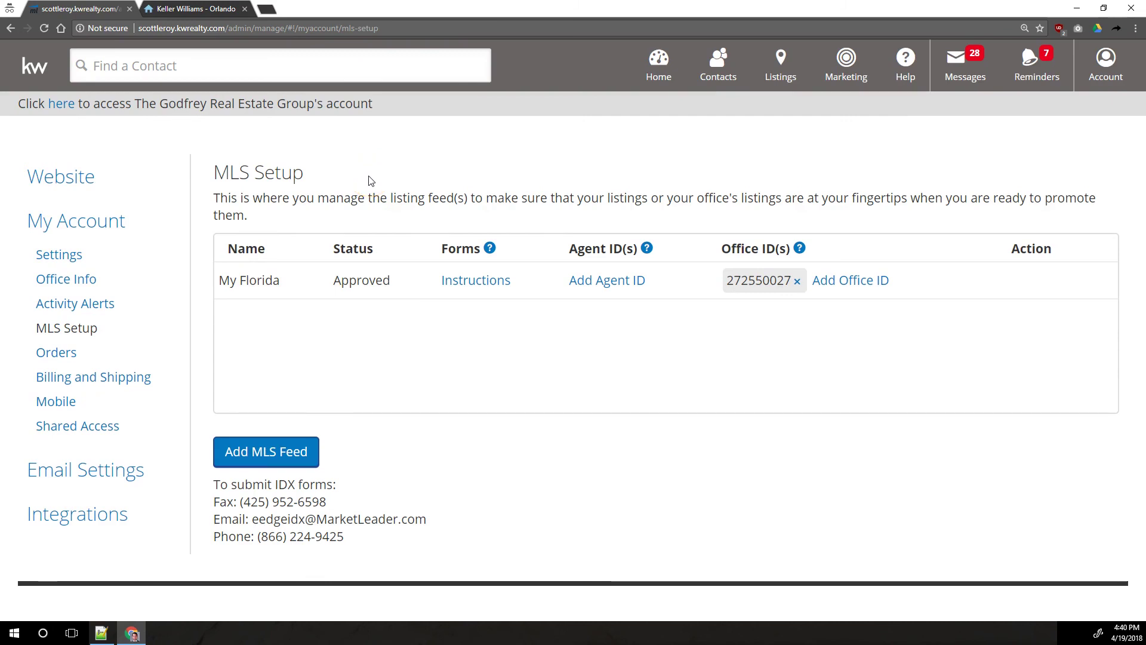
click(361, 189)
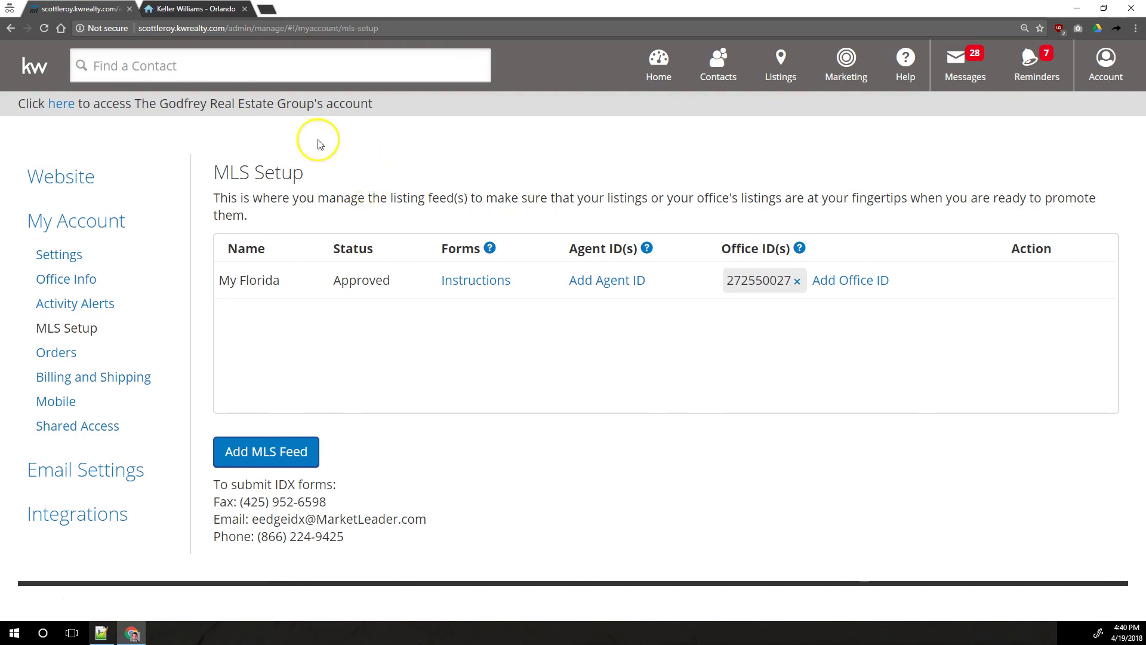
key(ctrl+Tab)
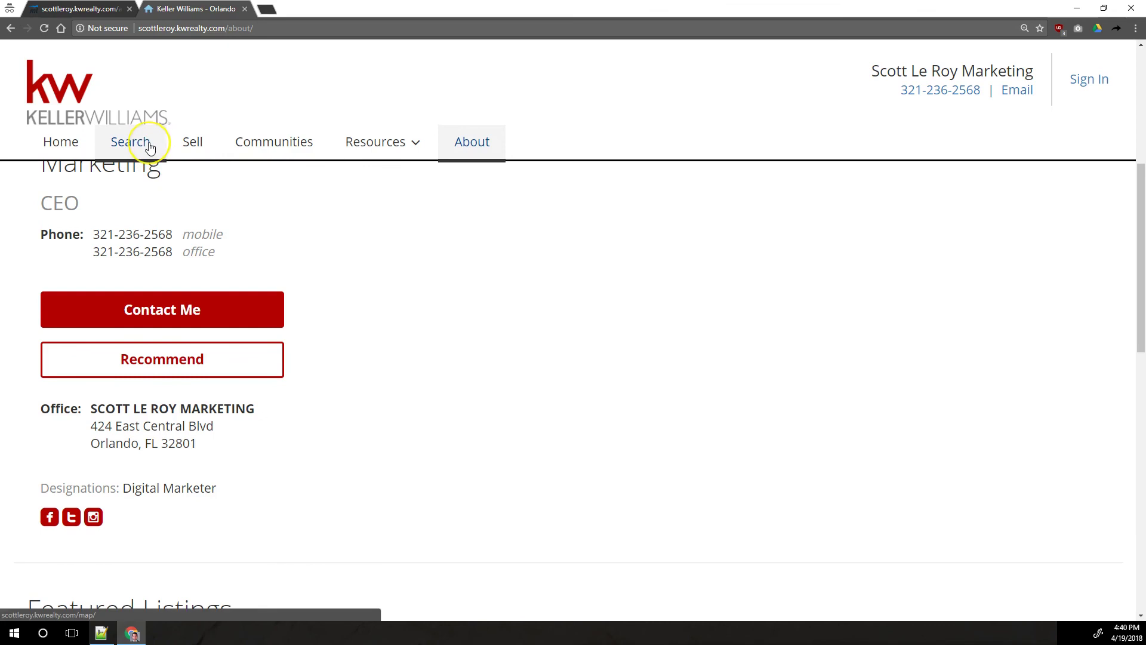
key(ctrl+Tab)
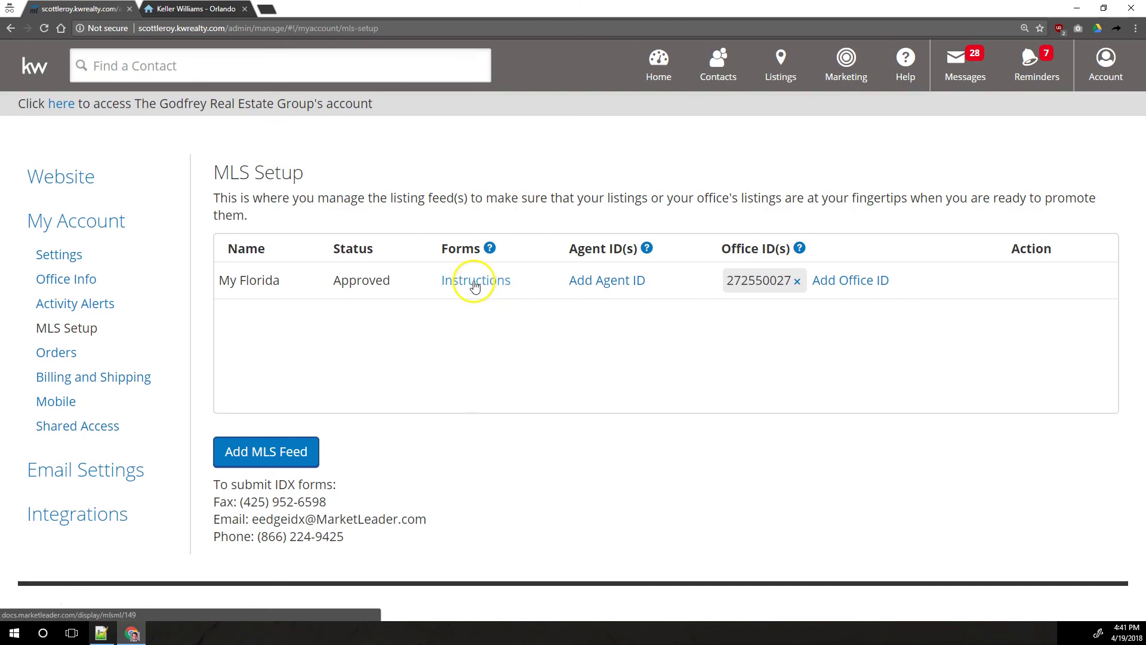
key(ctrl+Tab)
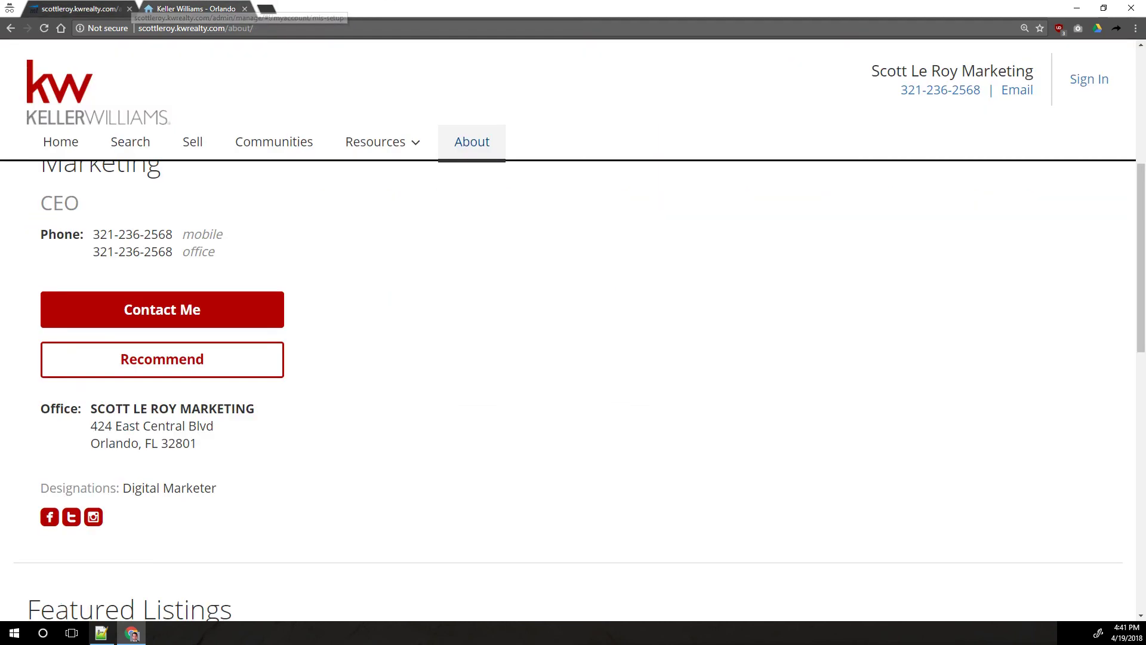
key(ctrl+shift+Tab)
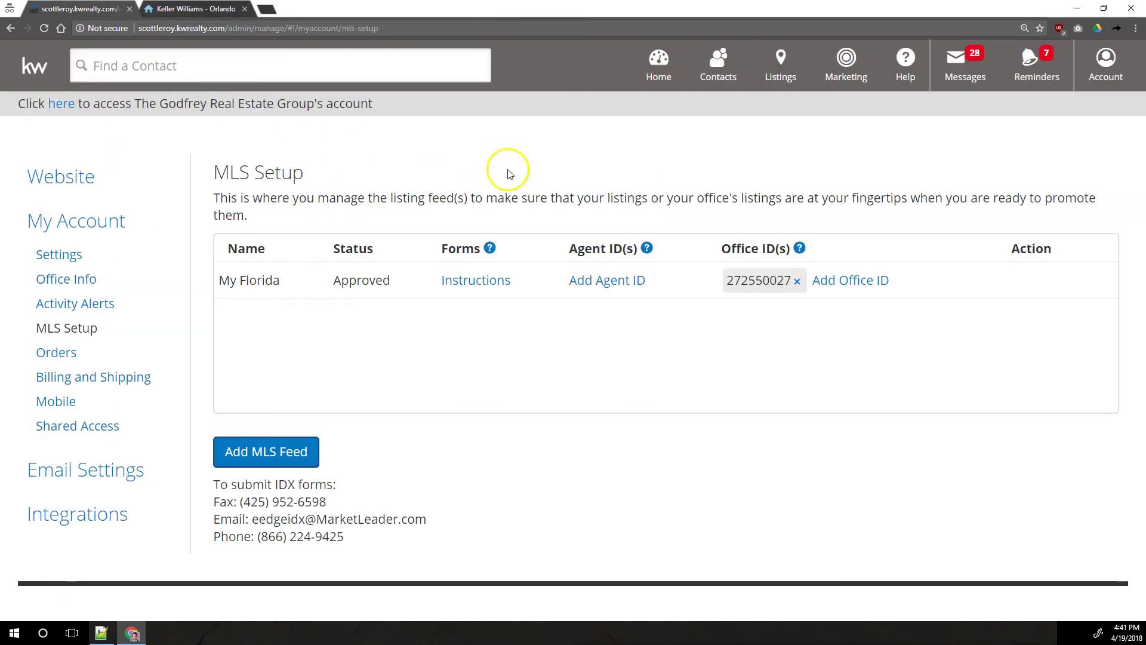
Go to account Settings and highlight the profile's website address on the kwrealty.com domain.
click(1107, 62)
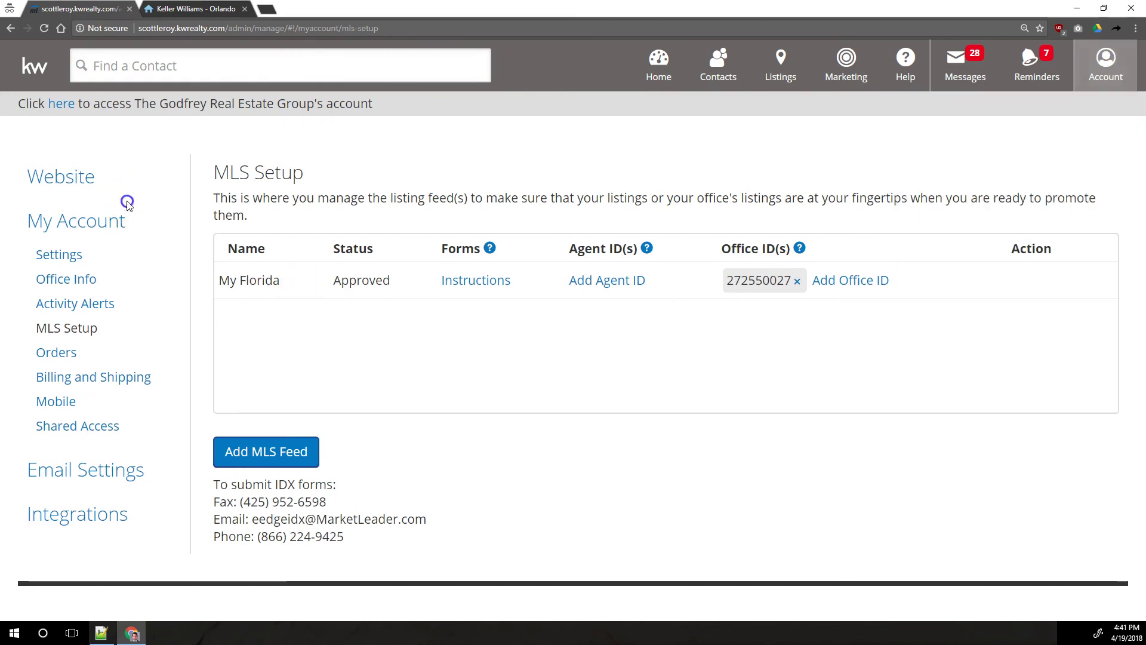
click(62, 260)
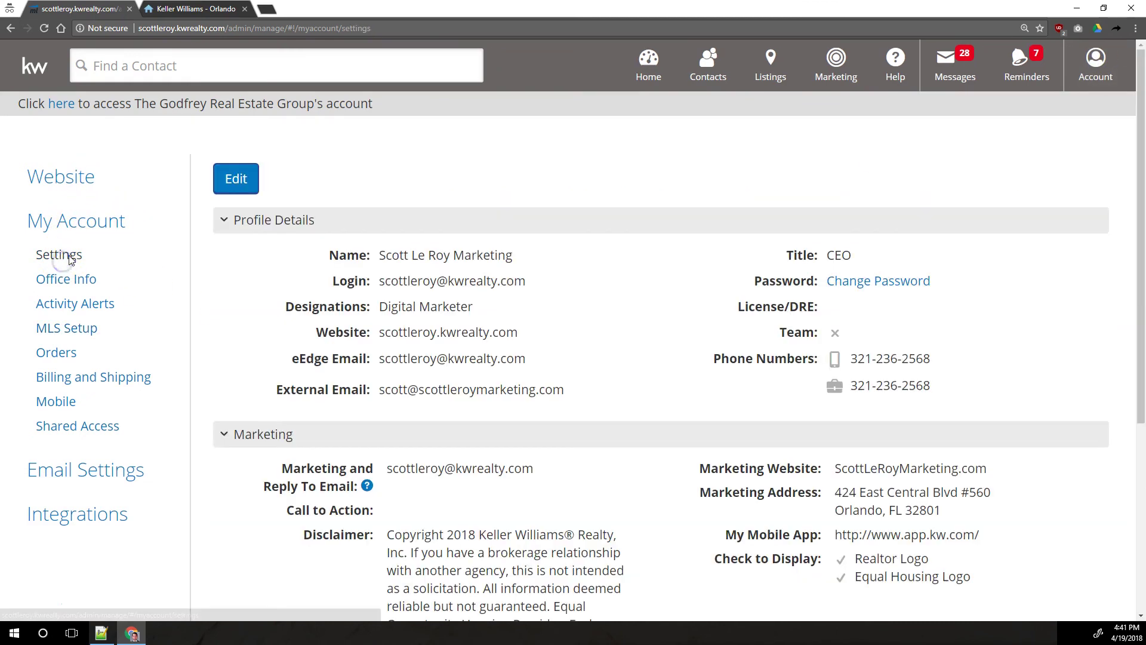
drag(518, 332, 405, 334)
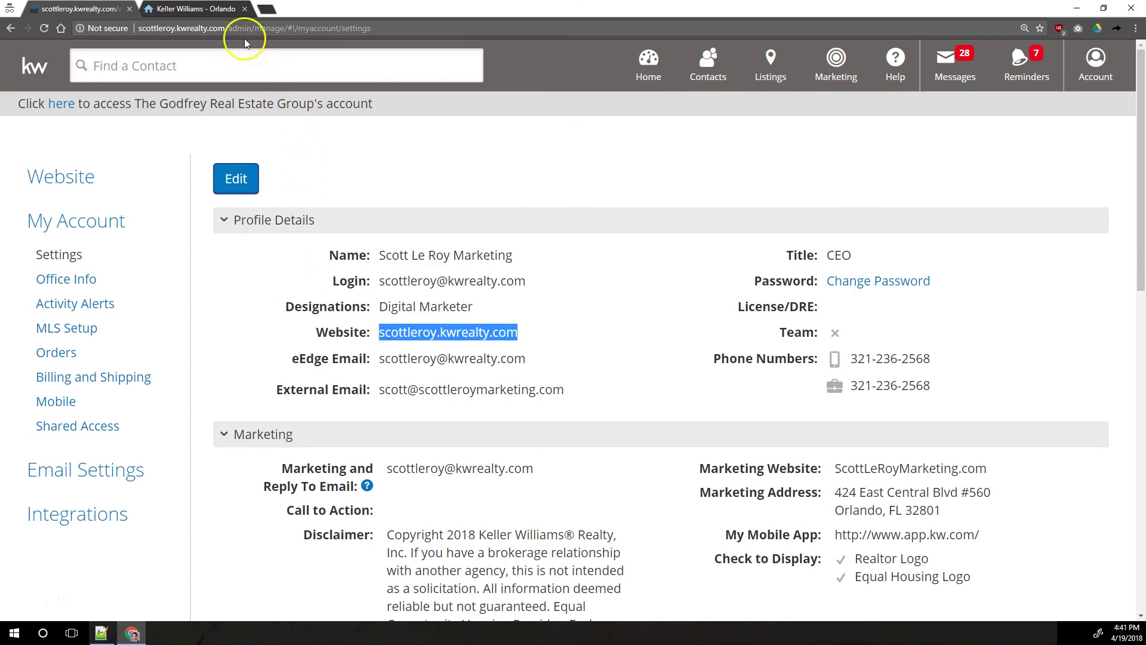
drag(224, 28, 107, 27)
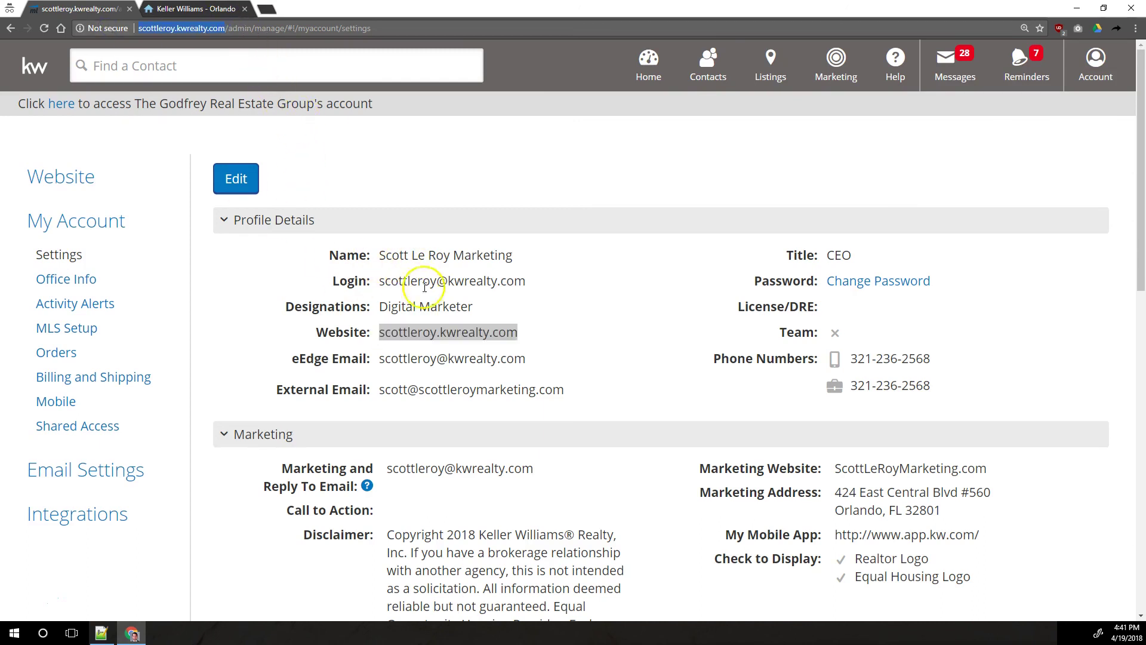
drag(437, 333, 535, 340)
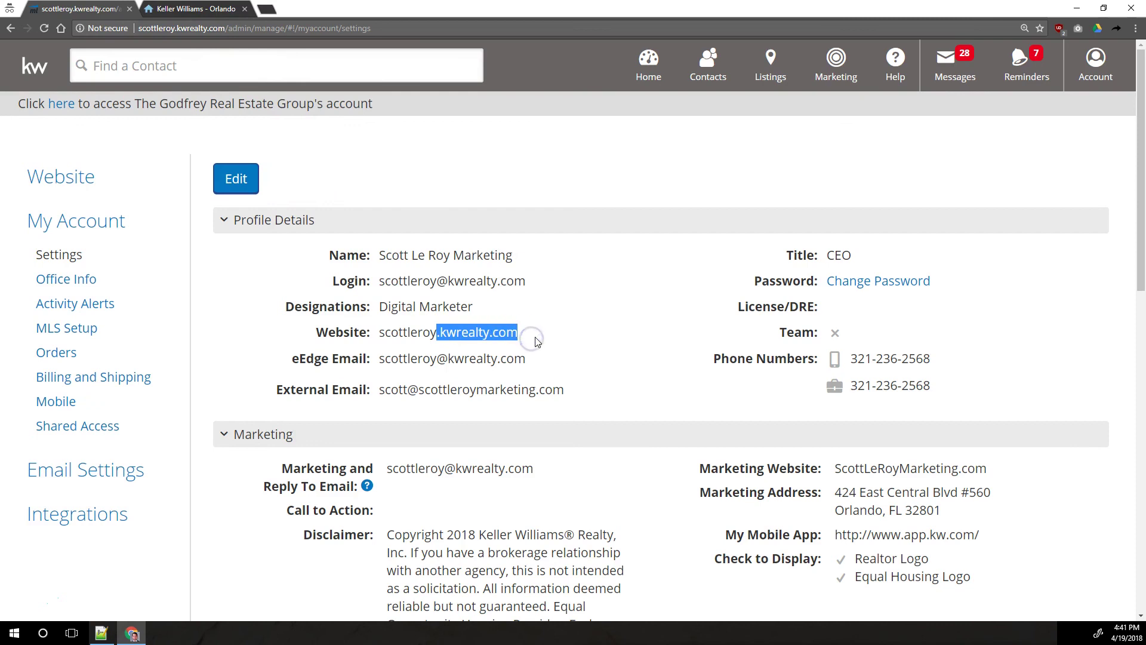
right_click(533, 334)
drag(379, 332, 438, 331)
right_click(462, 301)
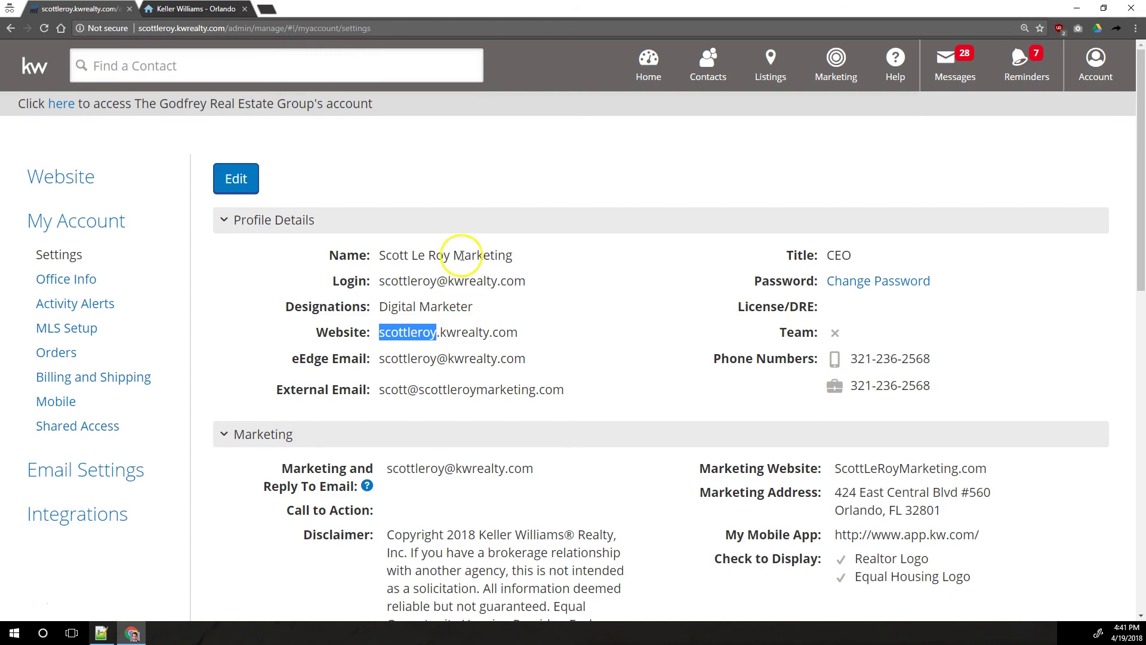
View the Help menu's support contacts, close it, and re-highlight the kwrealty.com domain.
click(889, 67)
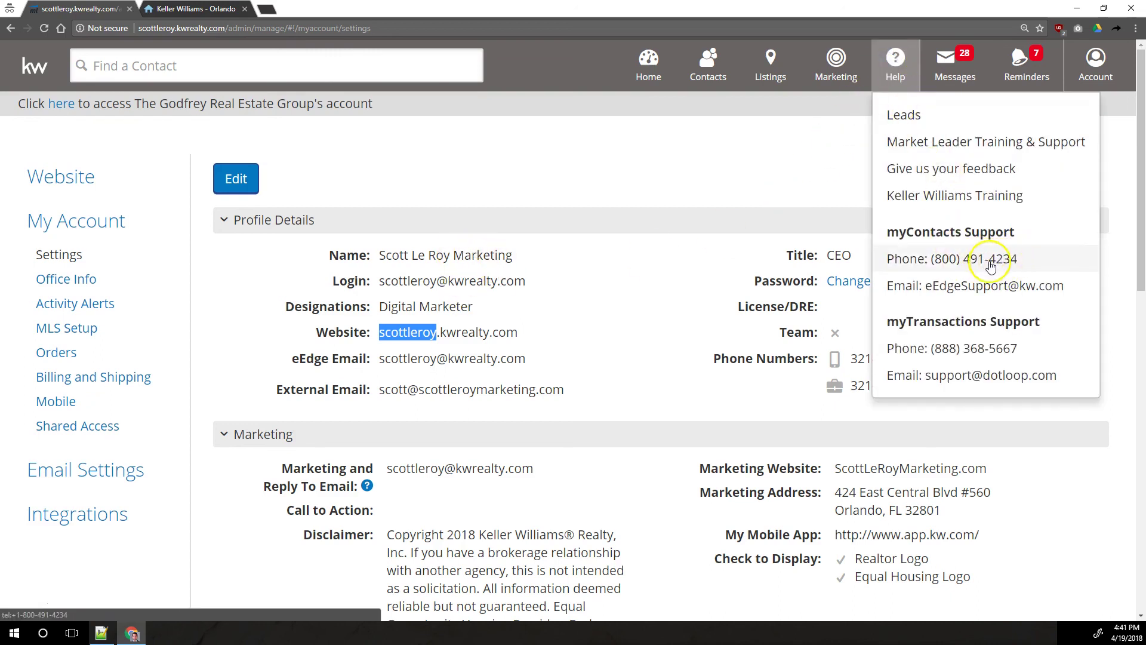
click(970, 269)
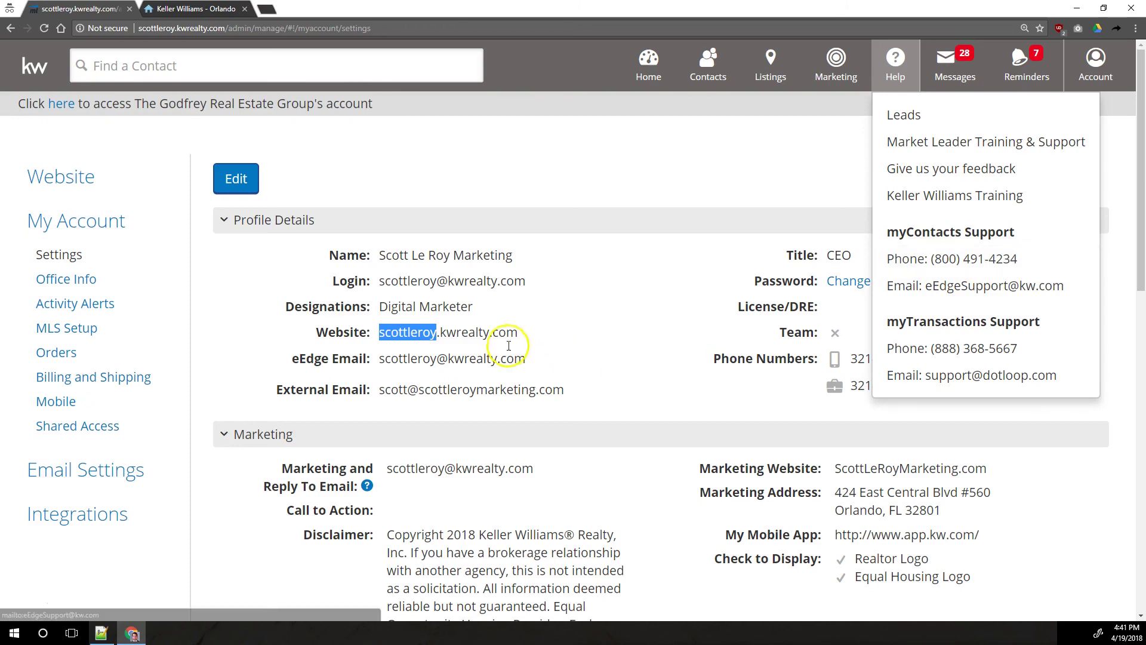
drag(516, 332, 437, 334)
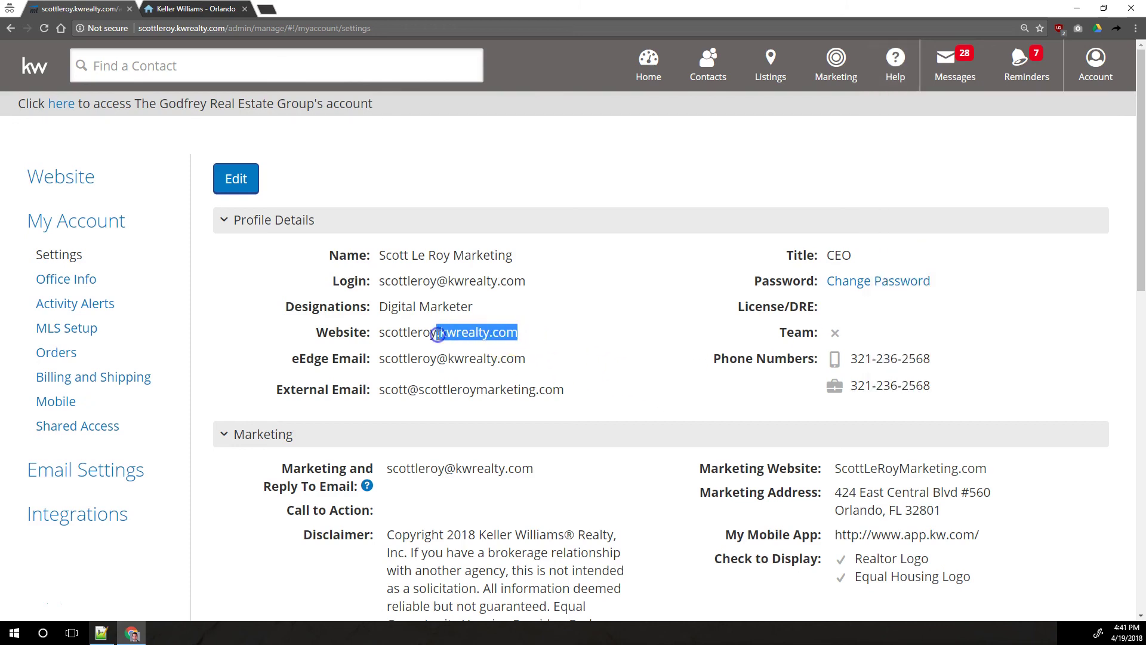